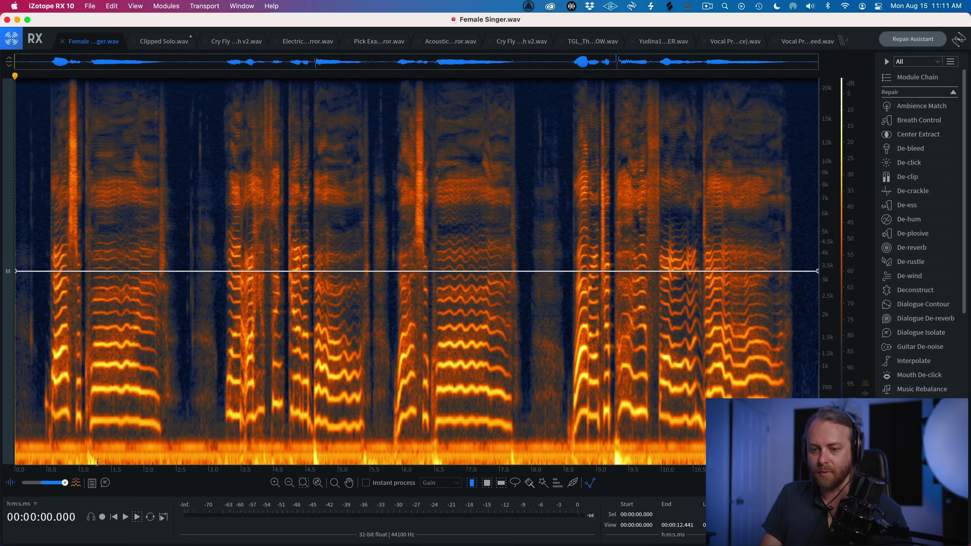
Select the hum band below about 200 Hz across the whole clip, play it, and extend the selection up to about 2.3 kHz for another listen
click(479, 411)
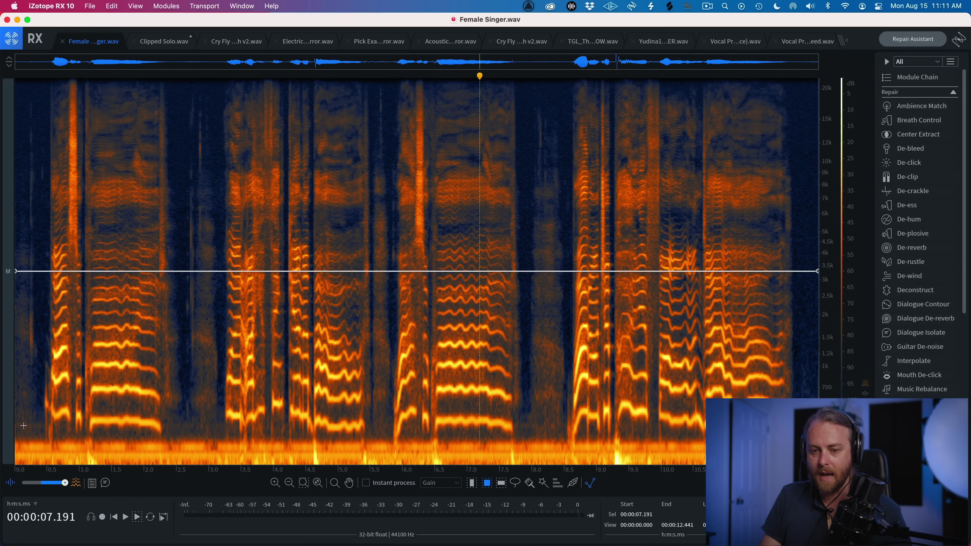
drag(15, 434, 818, 465)
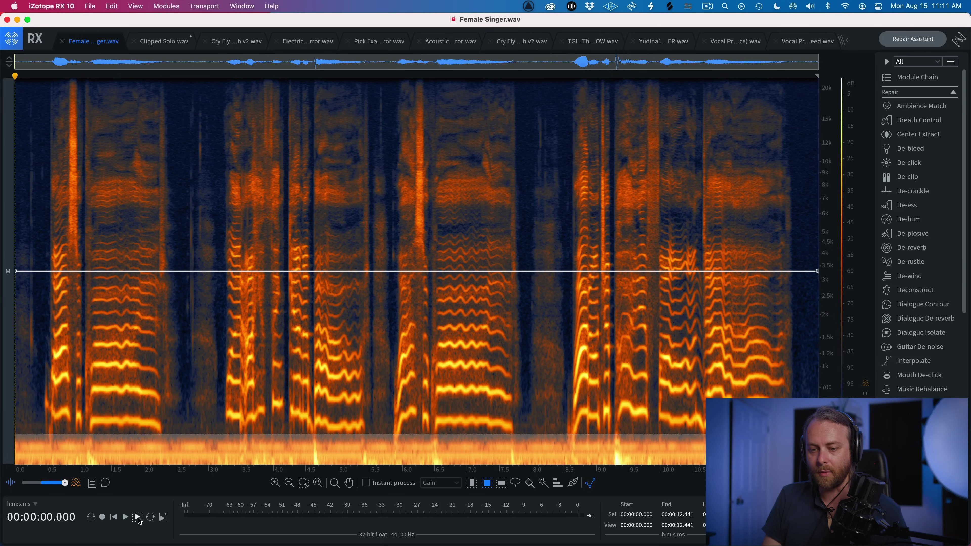
click(137, 517)
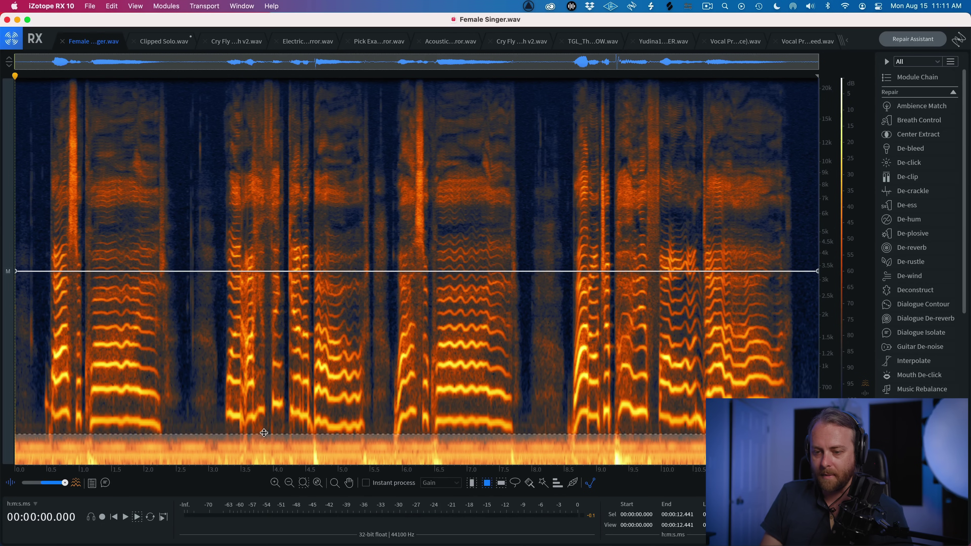
drag(264, 415, 269, 302)
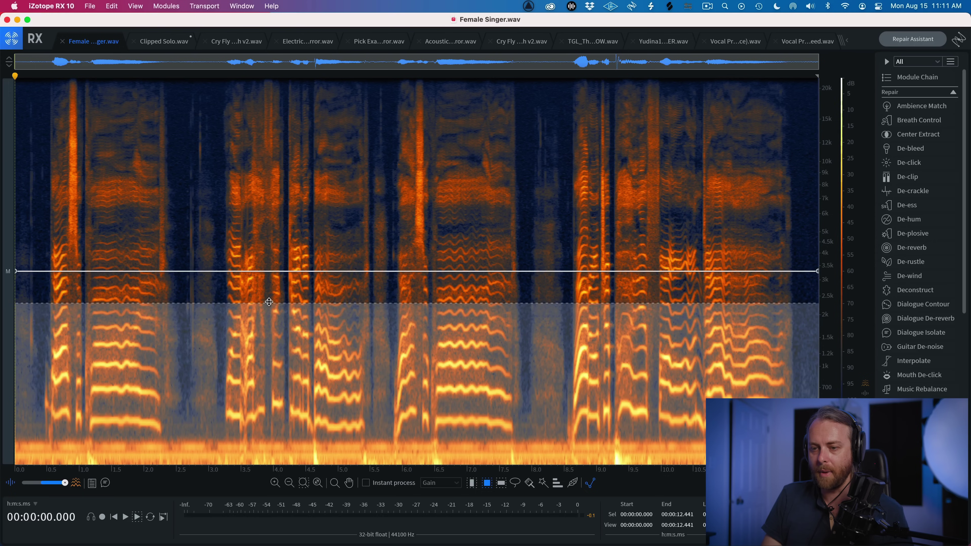
key(space)
key(space)
Play the clip from about 200 Hz upward without the hum, extending the selection's upper limit to about 19 kHz
drag(287, 427, 260, 433)
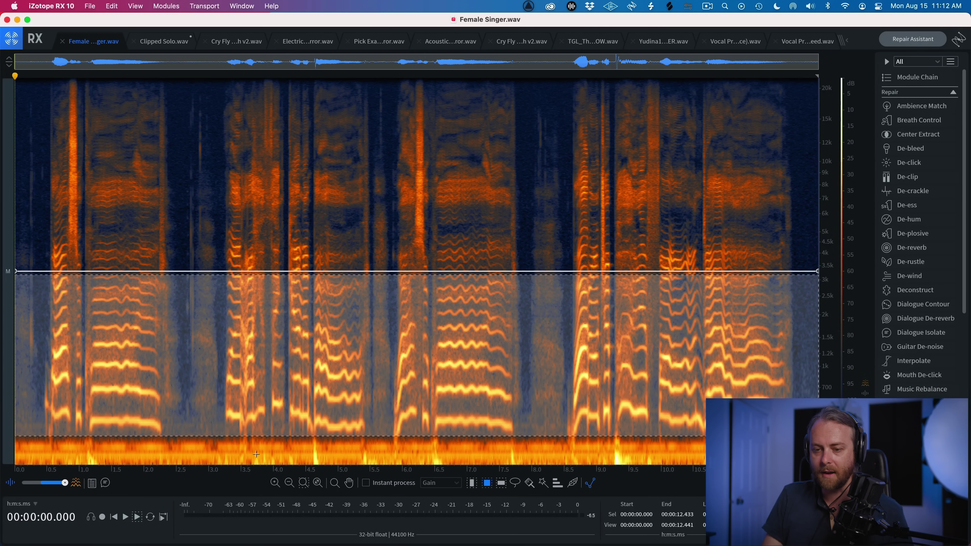
key(space)
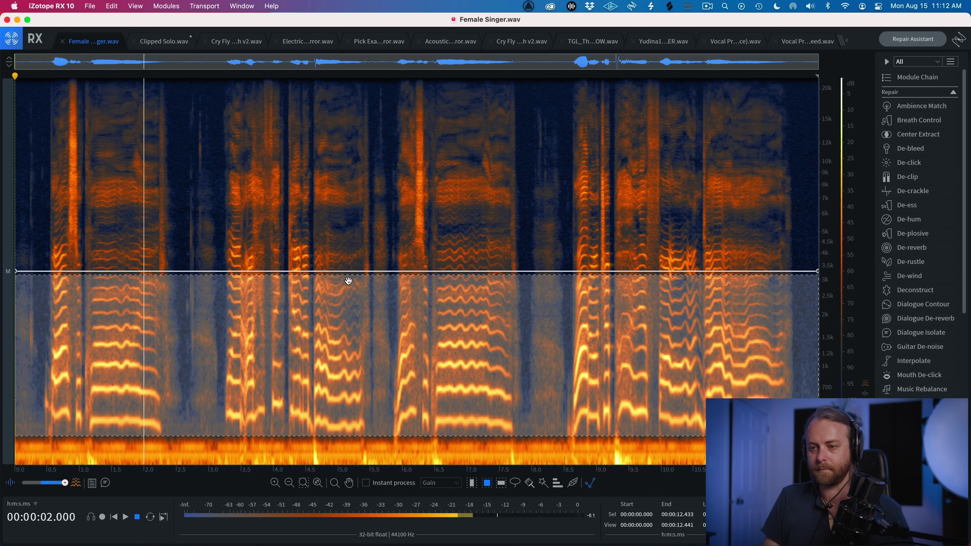
drag(346, 270, 353, 95)
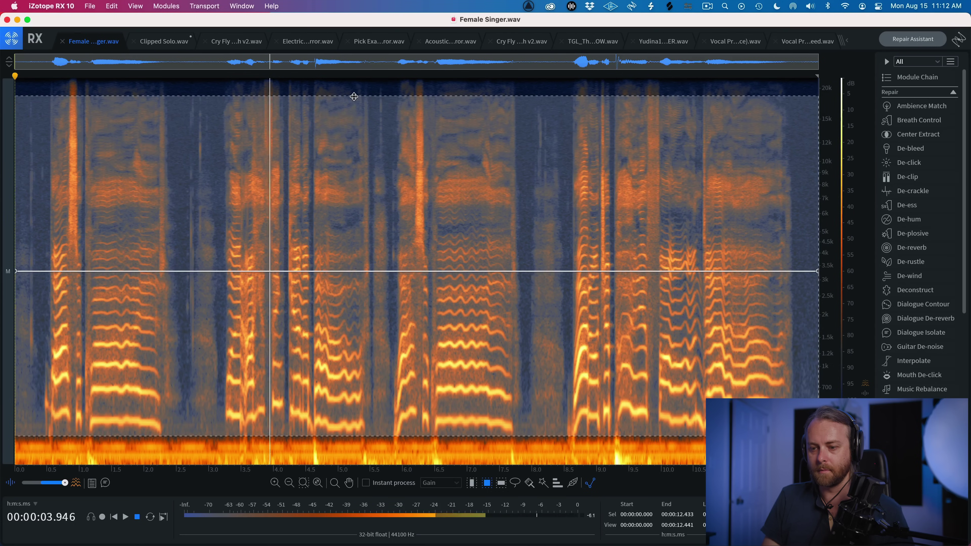
key(space)
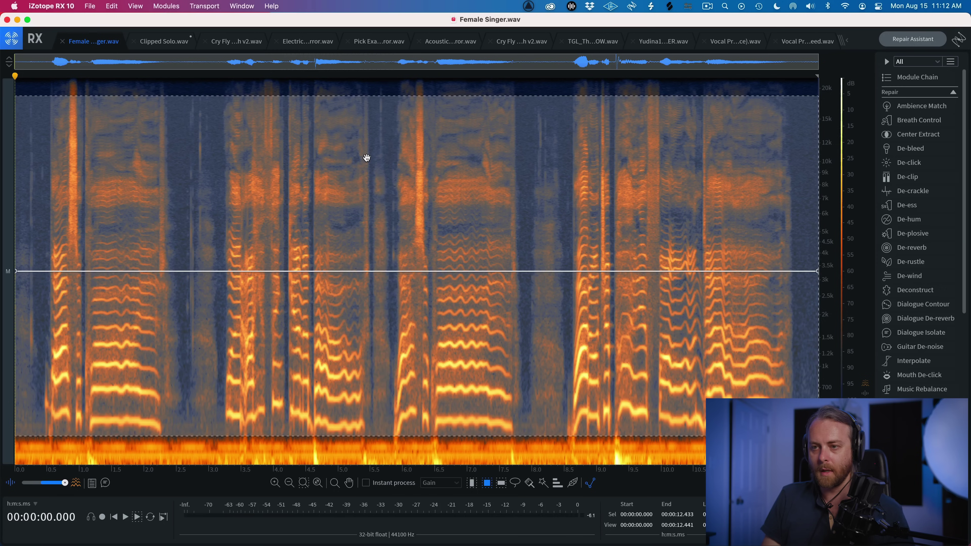
Shift the selection down to cover the hum, play it, and lower its upper limit to the hum band
drag(367, 158, 364, 187)
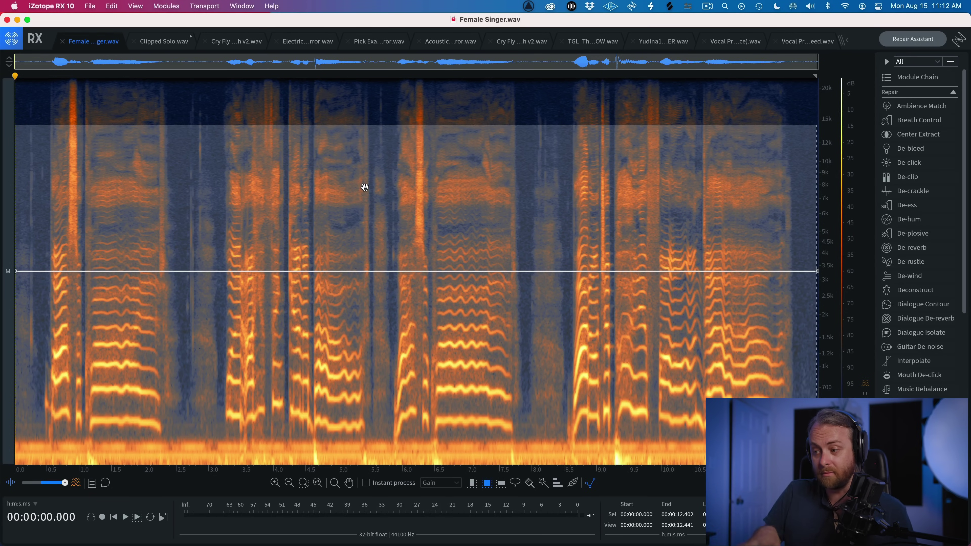
key(space)
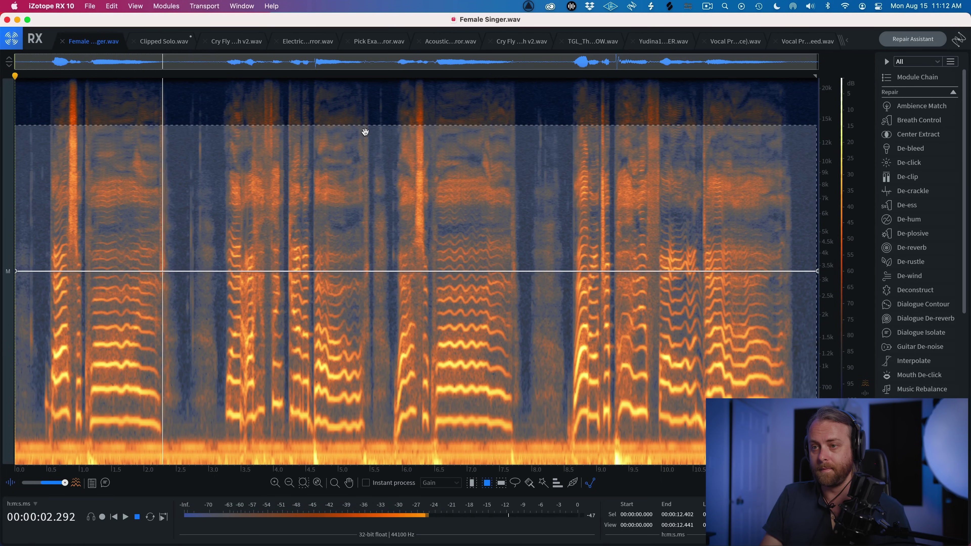
drag(363, 130, 362, 437)
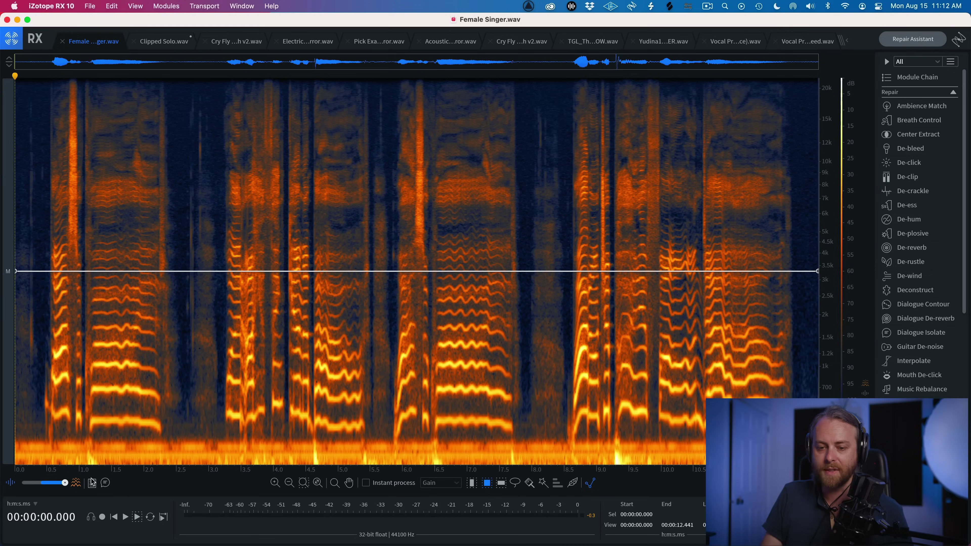
Compare the clip's full waveform display with its full spectrogram display, returning to the spectrogram
drag(66, 484, 18, 489)
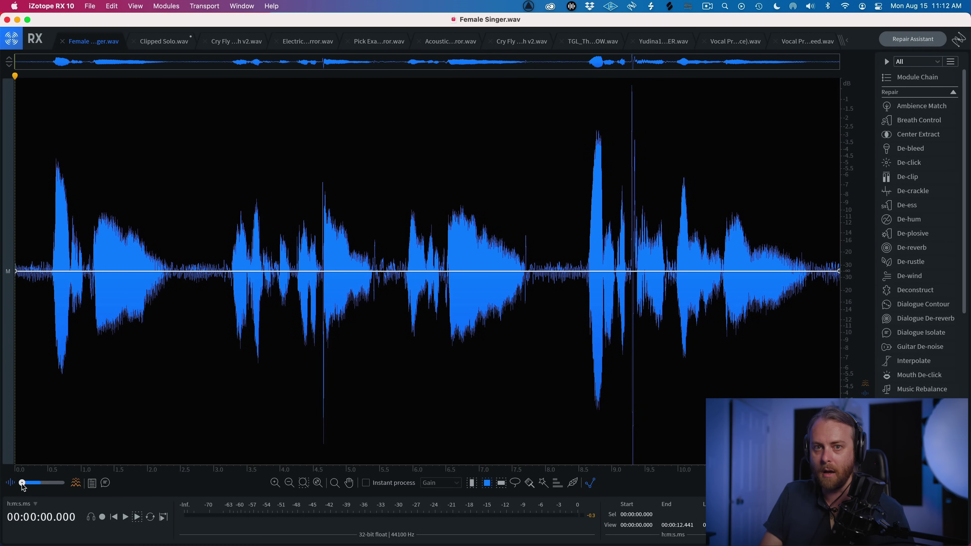
drag(23, 486, 65, 488)
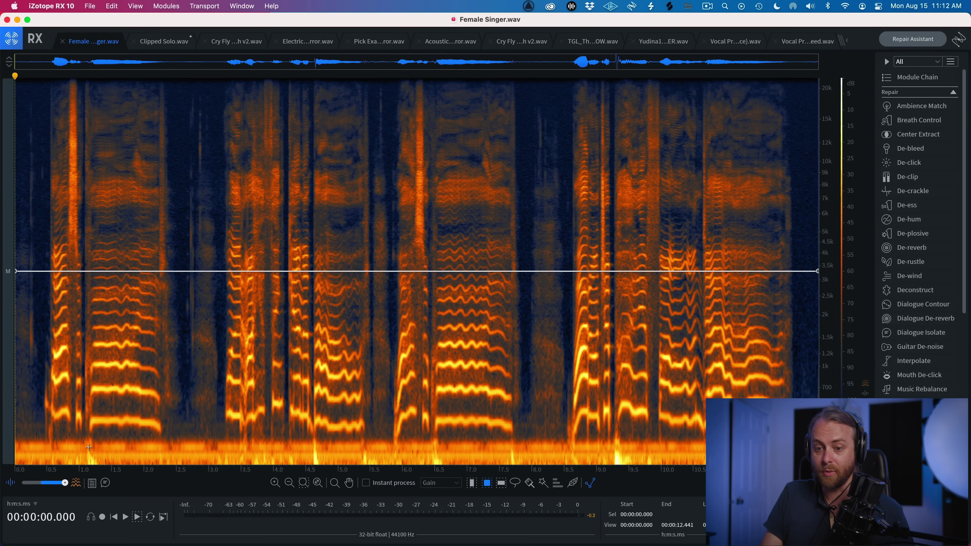
click(265, 397)
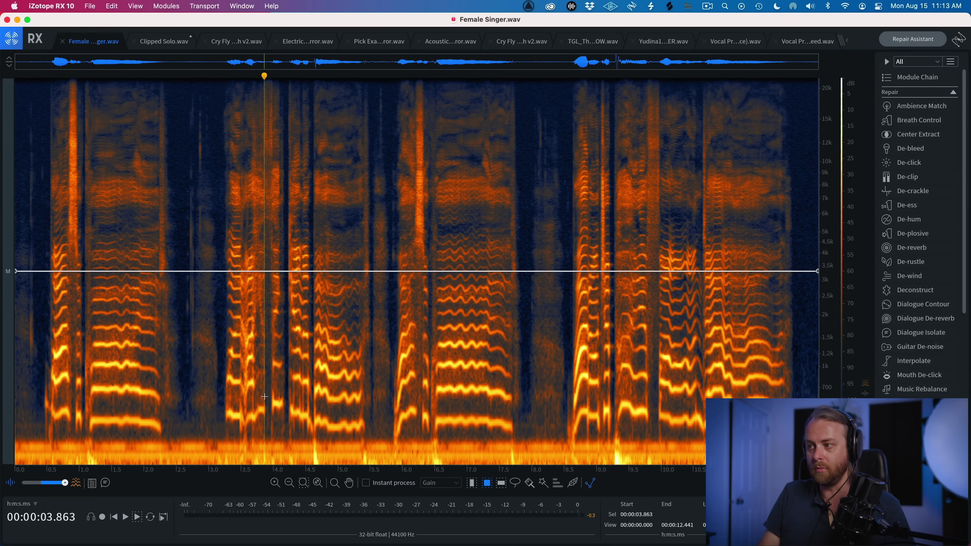
Render De-hum over the whole clip with Adaptive mode on and the Dynamic filter type
click(909, 219)
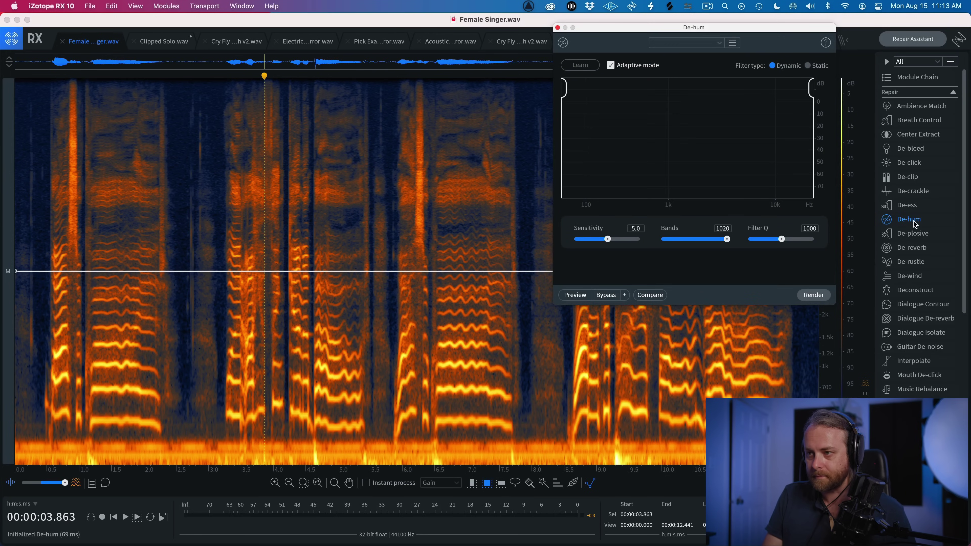
drag(637, 30, 506, 107)
click(478, 142)
click(479, 142)
click(250, 193)
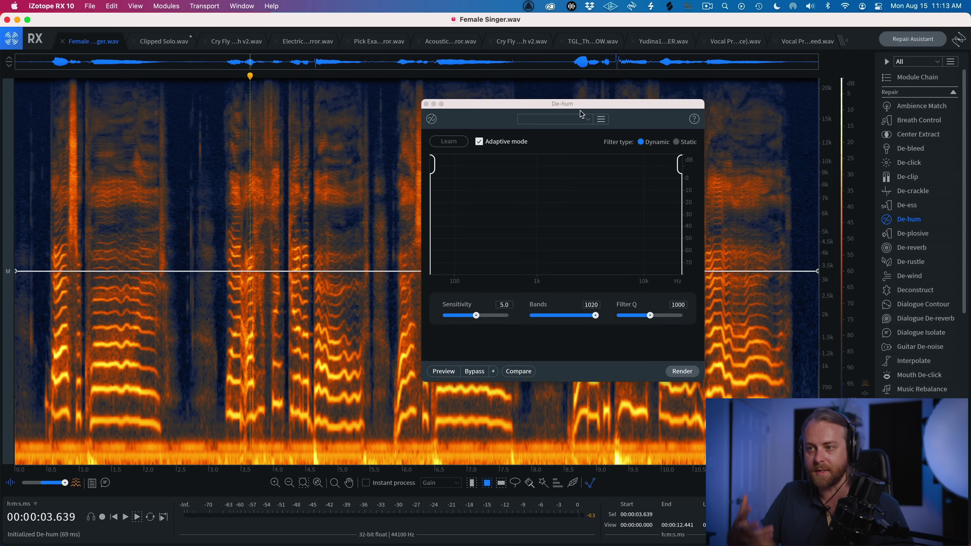
click(693, 376)
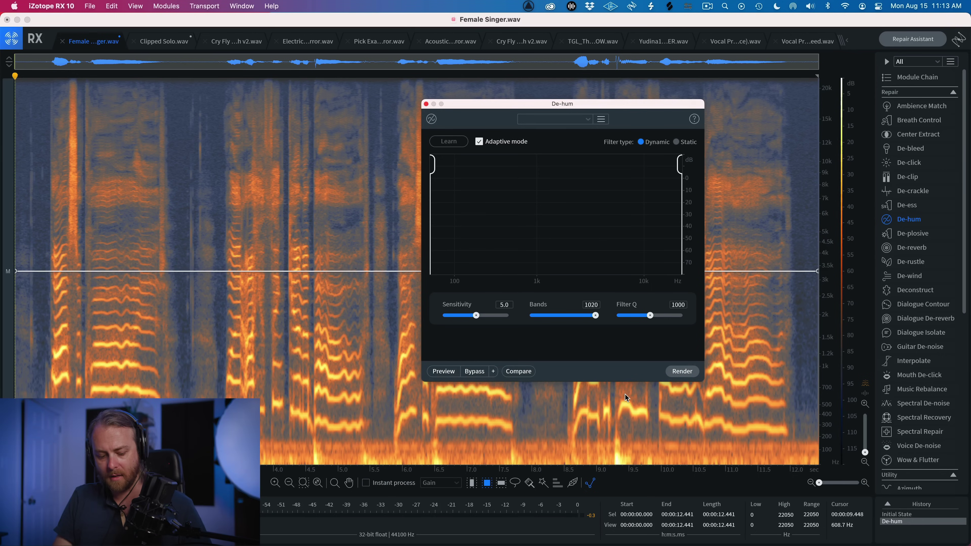
Toggle between the original and de-hummed states to compare the low-frequency band in the spectrogram
key(super+z)
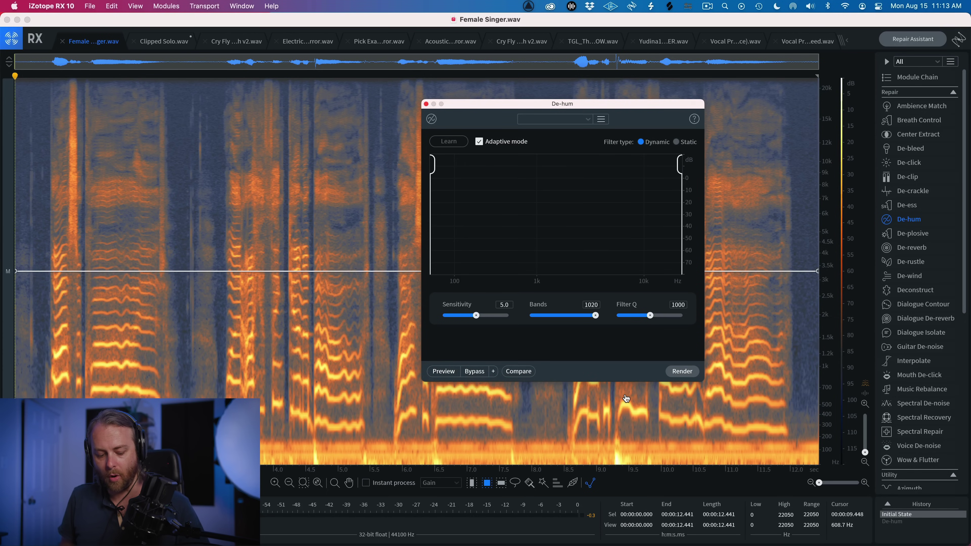
key(super+shift+z)
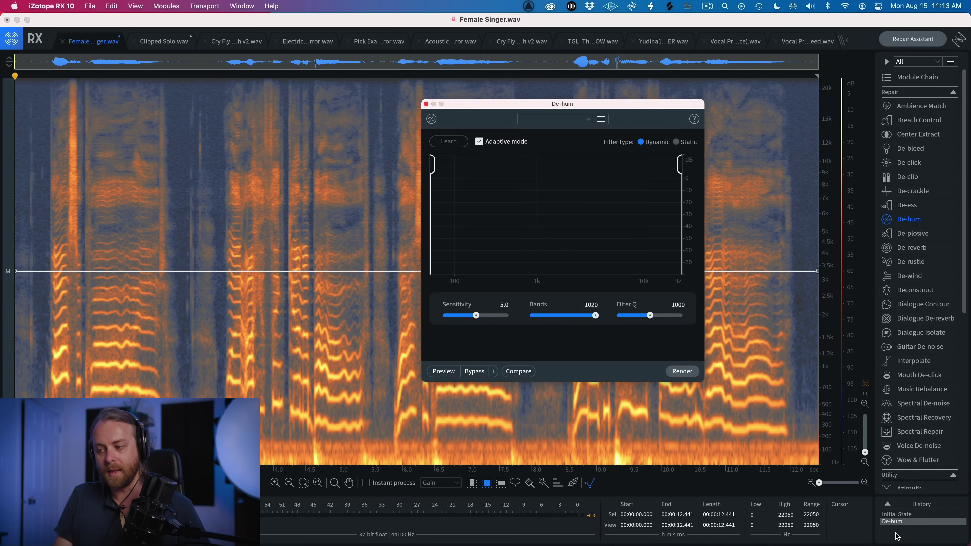
key(super+z)
key(super+shift+z)
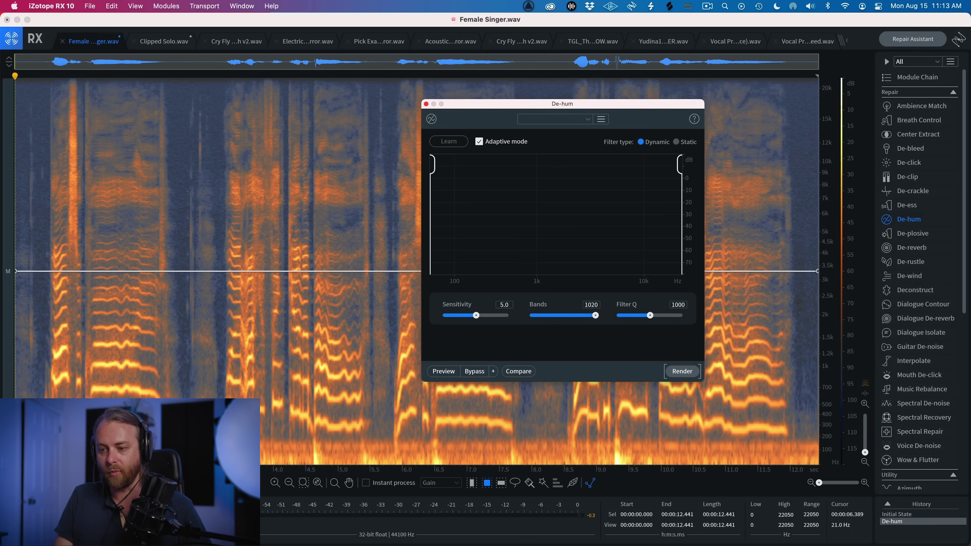
key(super+z)
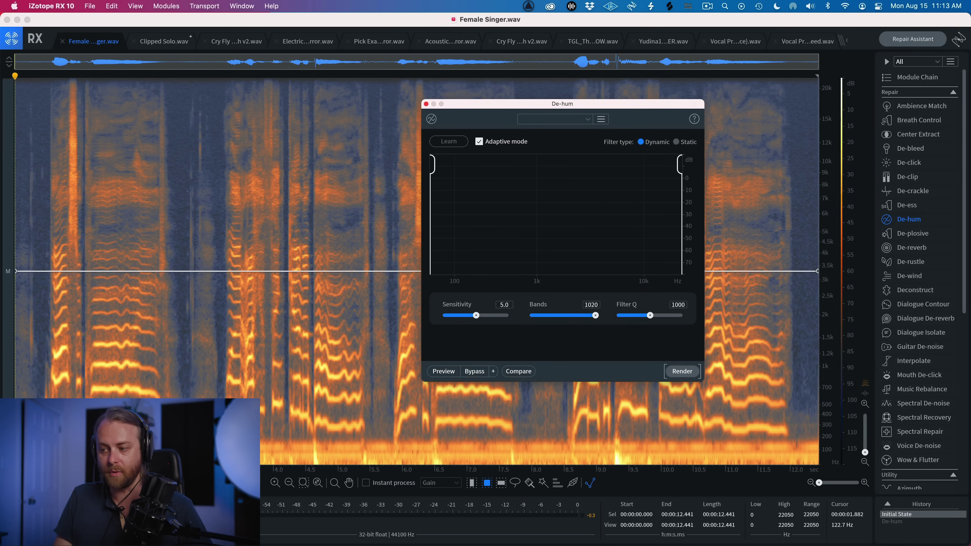
key(super+shift+z)
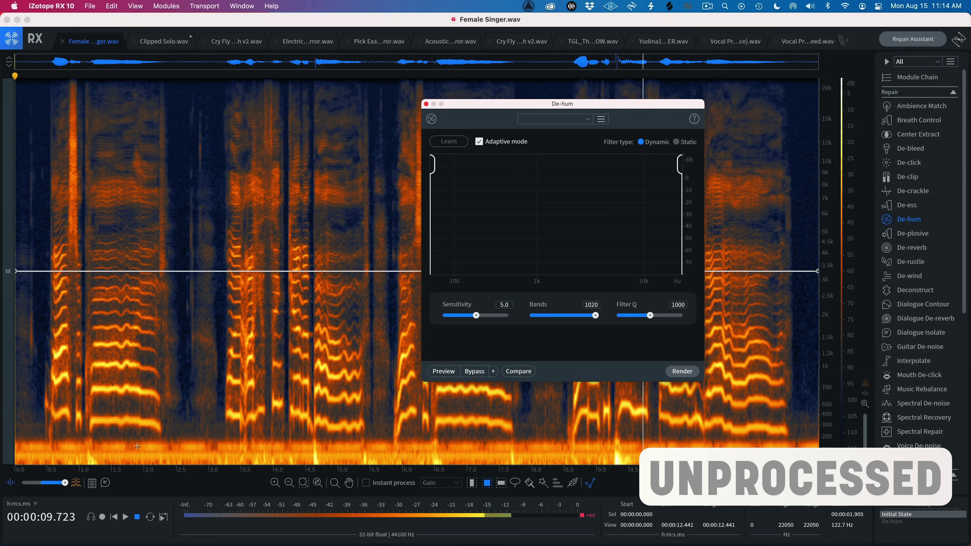
Stop the unprocessed playback, restore the De-hum result and play the processed clip
key(space)
key(super+shift+z)
key(space)
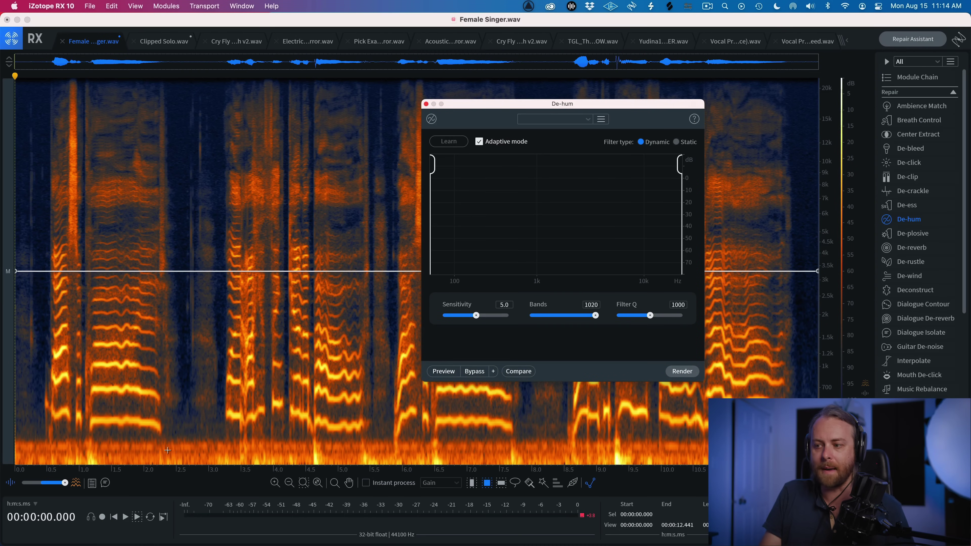
Render a second De-hum pass over the clip, compare and play the result, and close the De-hum module
click(682, 372)
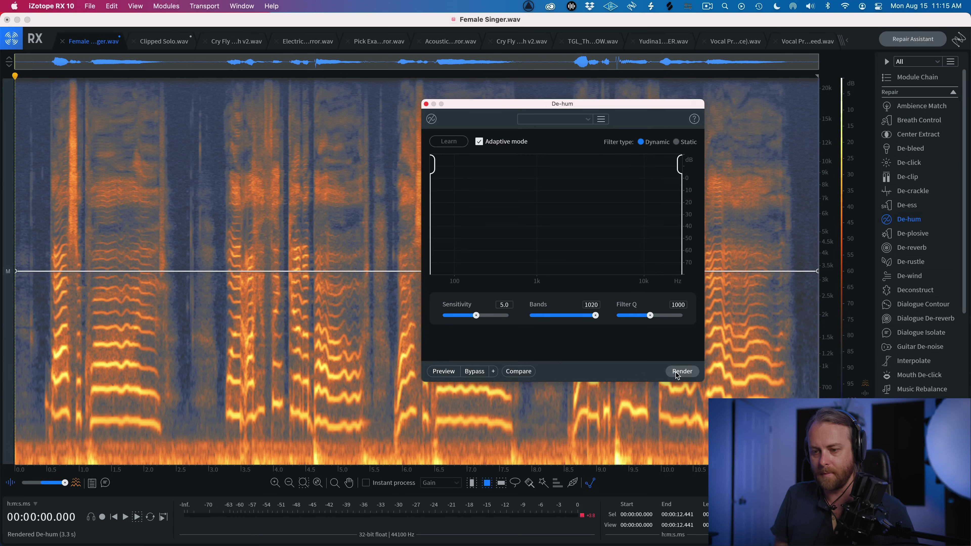
key(super+z)
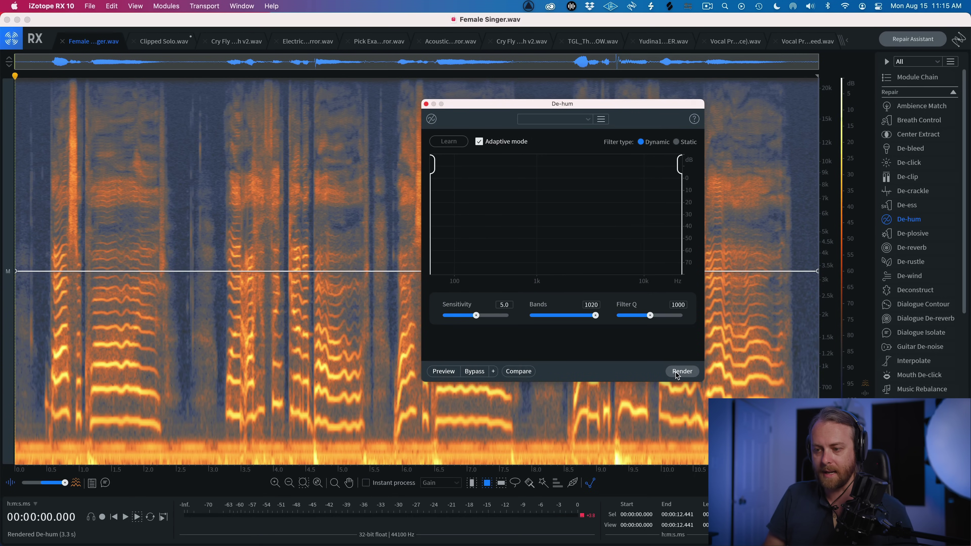
click(677, 373)
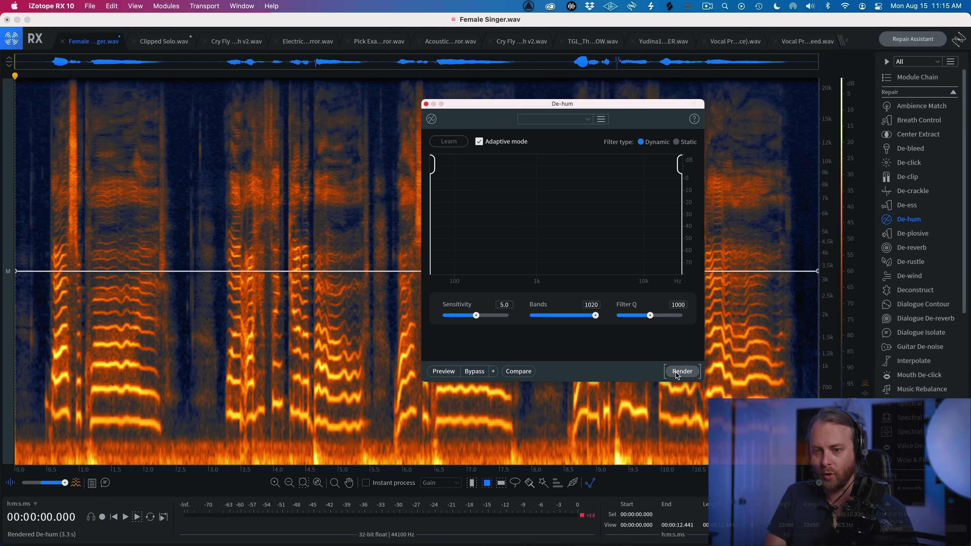
key(space)
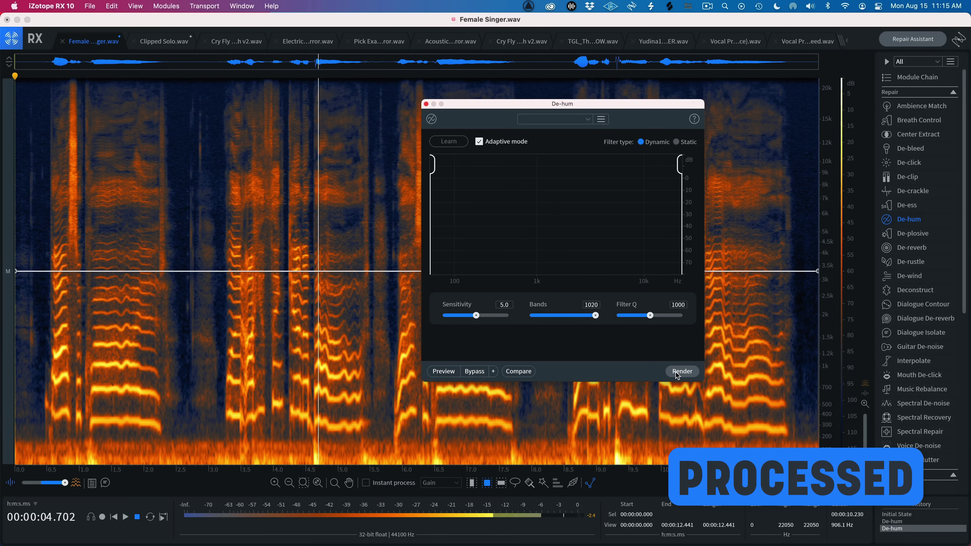
click(426, 104)
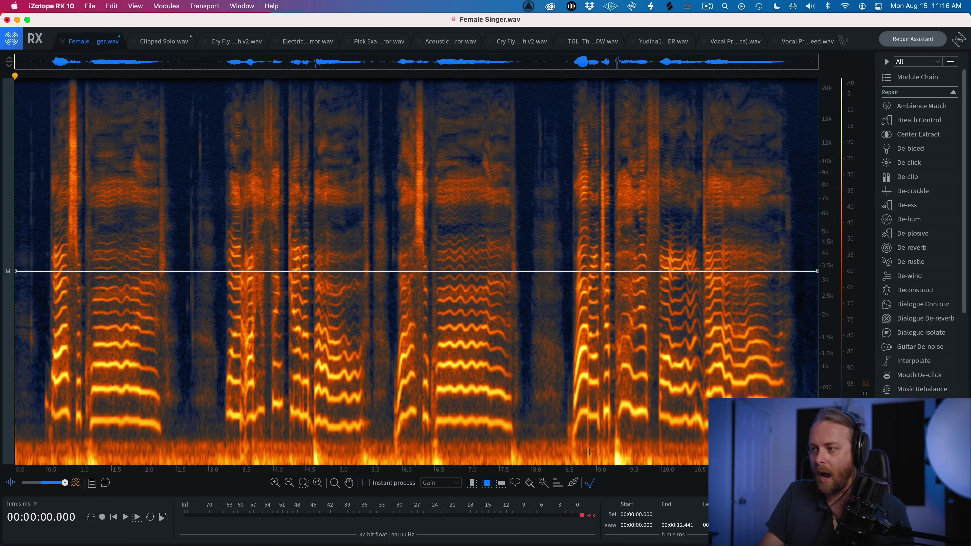
Open the De-plosive module, browse its presets and load the [Default] preset
click(912, 238)
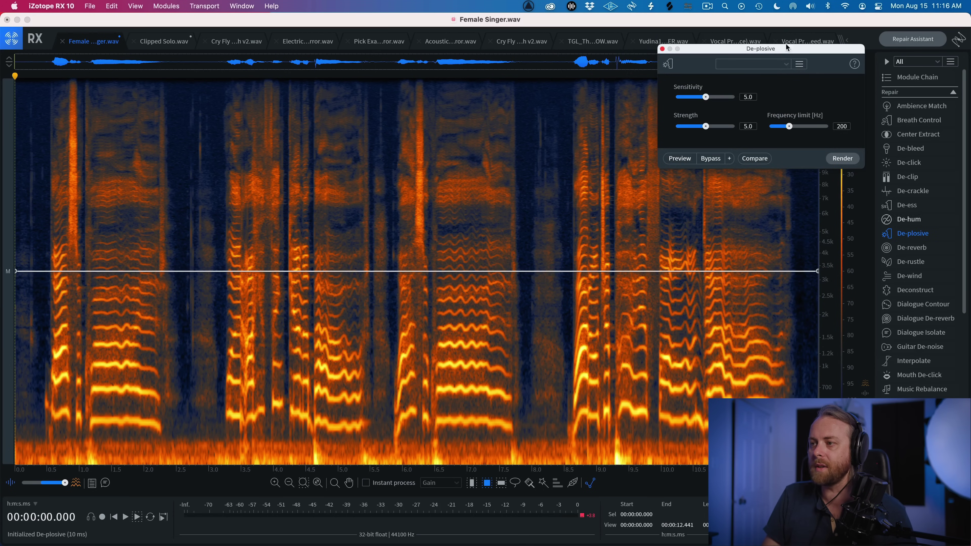
click(775, 65)
scroll(771, 88, down, 3)
scroll(771, 95, down, 1)
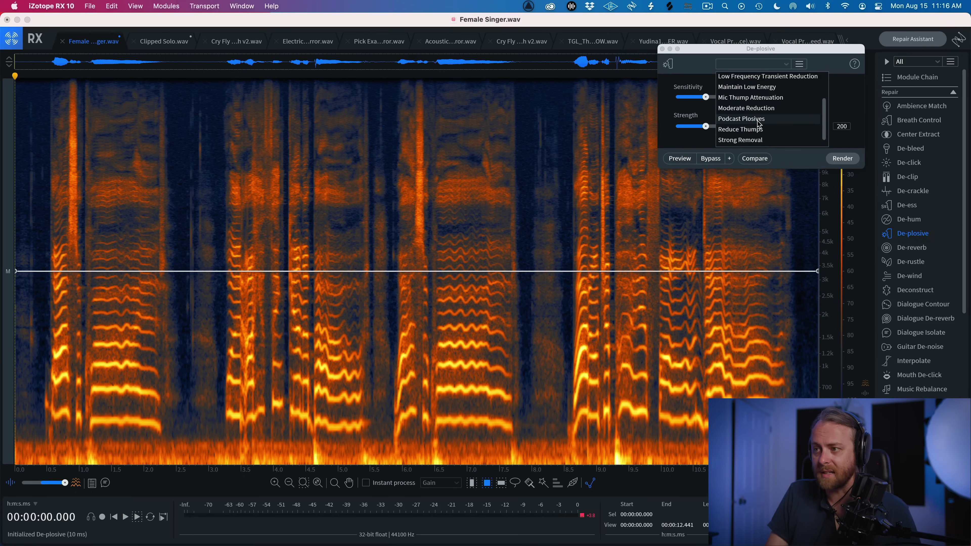
scroll(763, 132, up, 4)
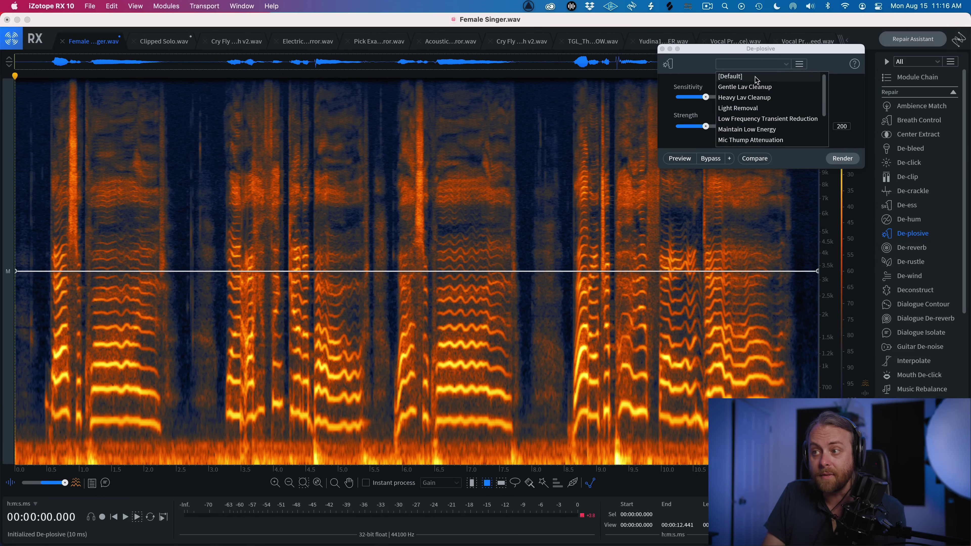
click(756, 77)
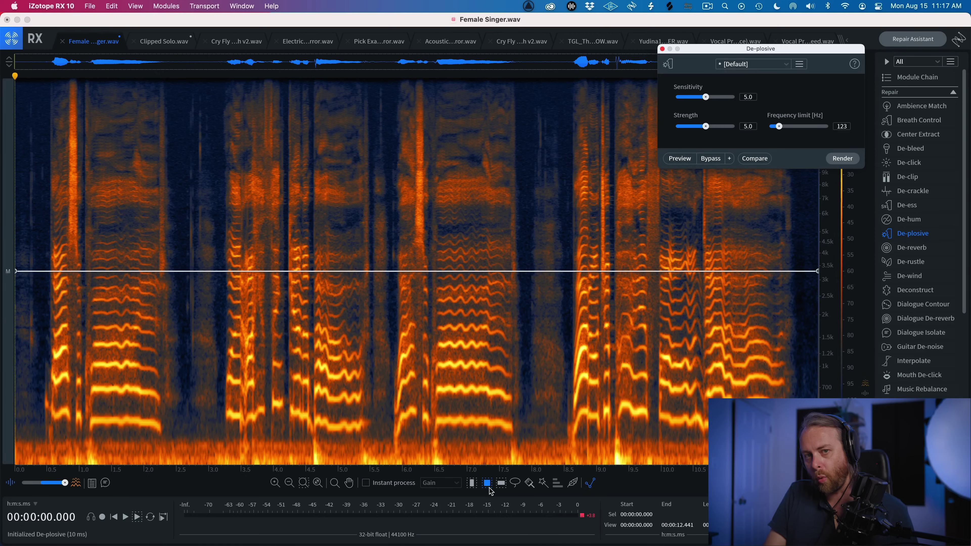
Select the plosive from about 9.18 s to 9.59 s, clear the selection and place the playhead at 9.0 s
click(608, 425)
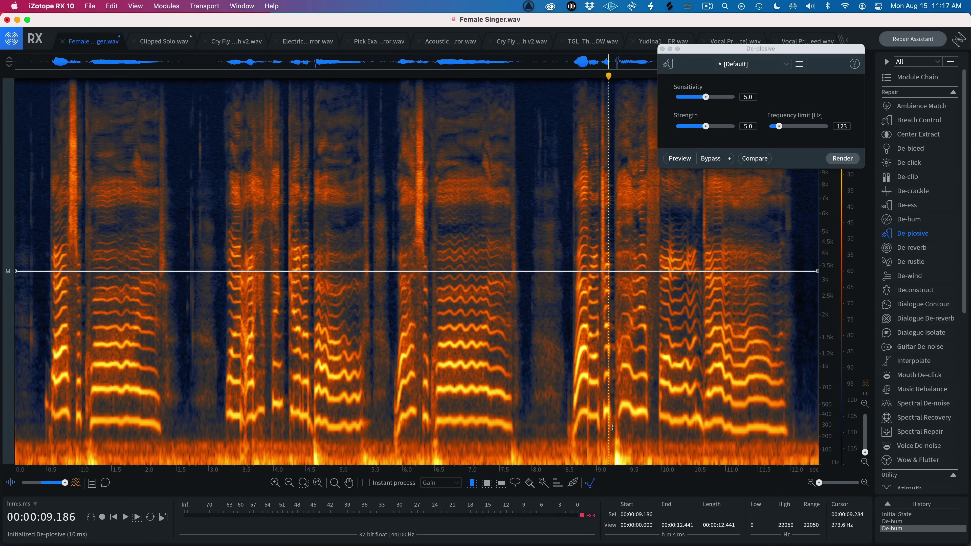
drag(608, 427, 634, 428)
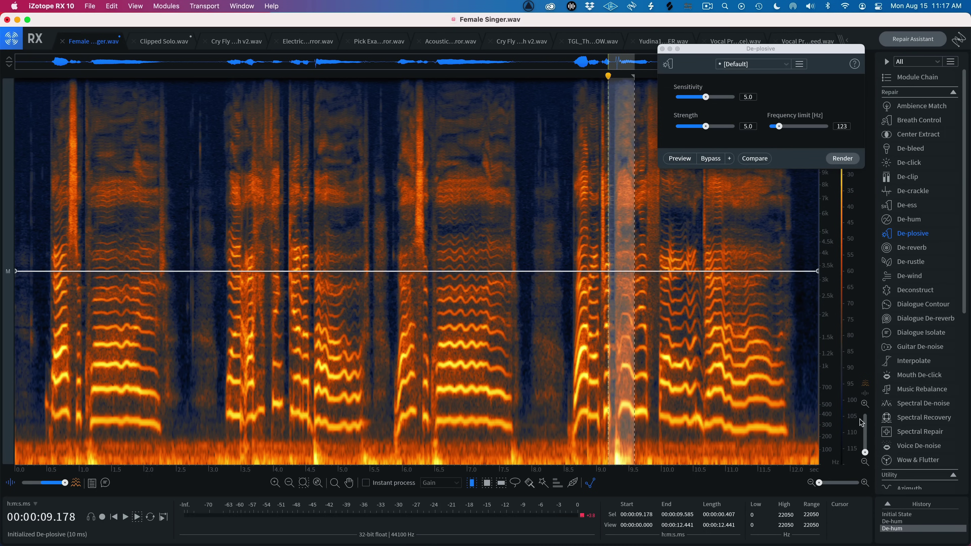
click(550, 427)
click(597, 428)
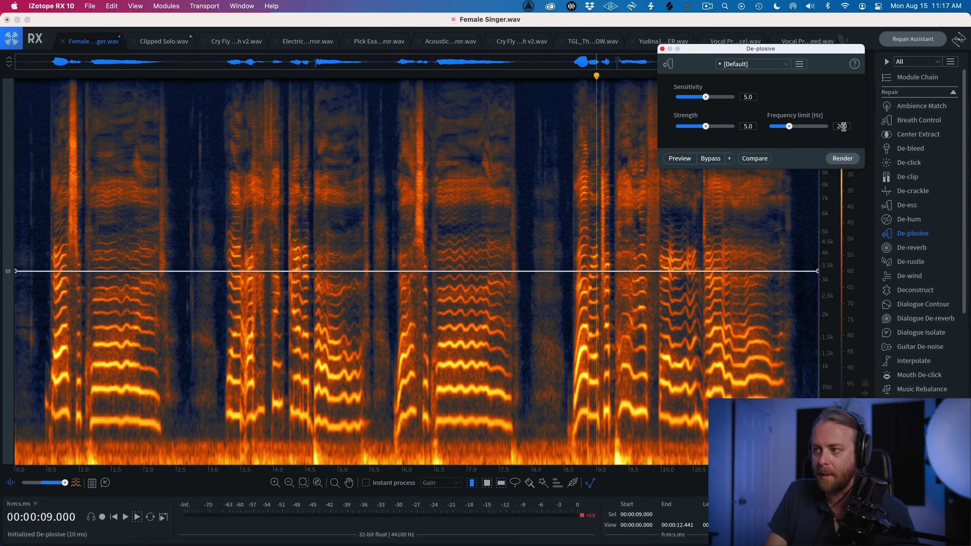
Set the De-plosive frequency limit to 300 Hz and render the module over the whole clip
click(844, 127)
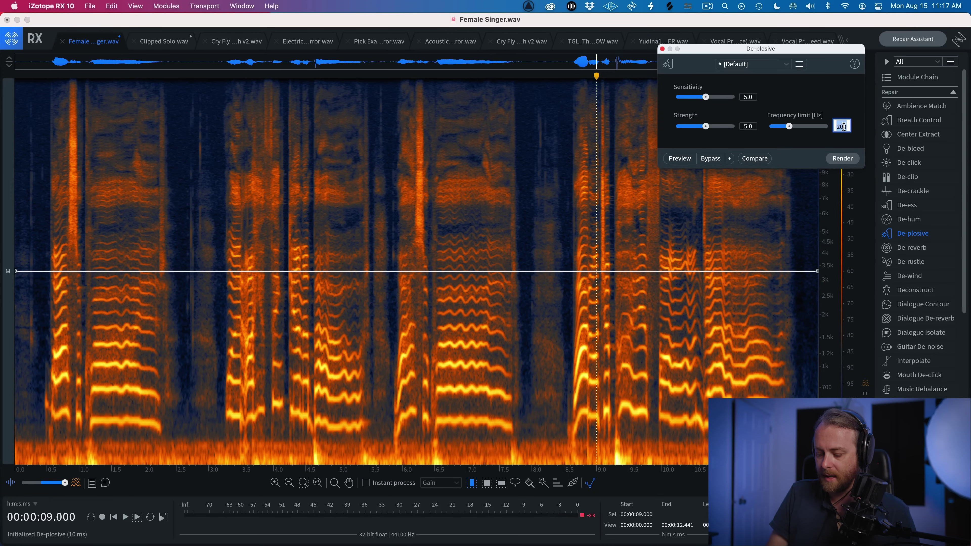
text(300)
key(Return)
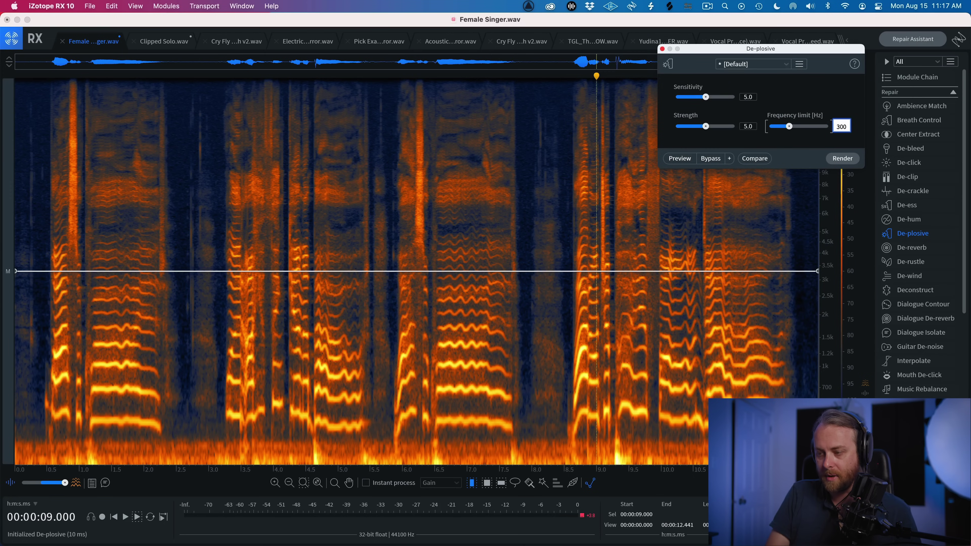
click(473, 186)
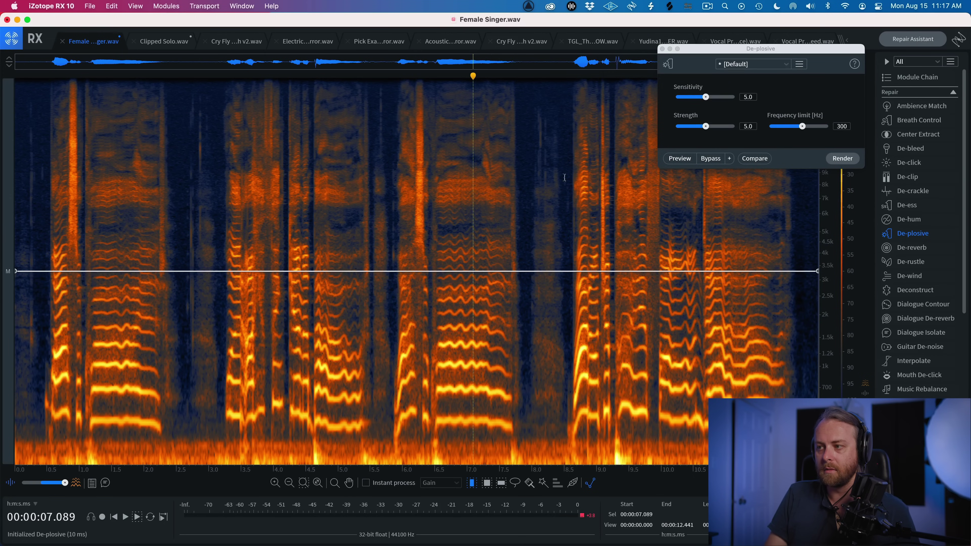
click(840, 159)
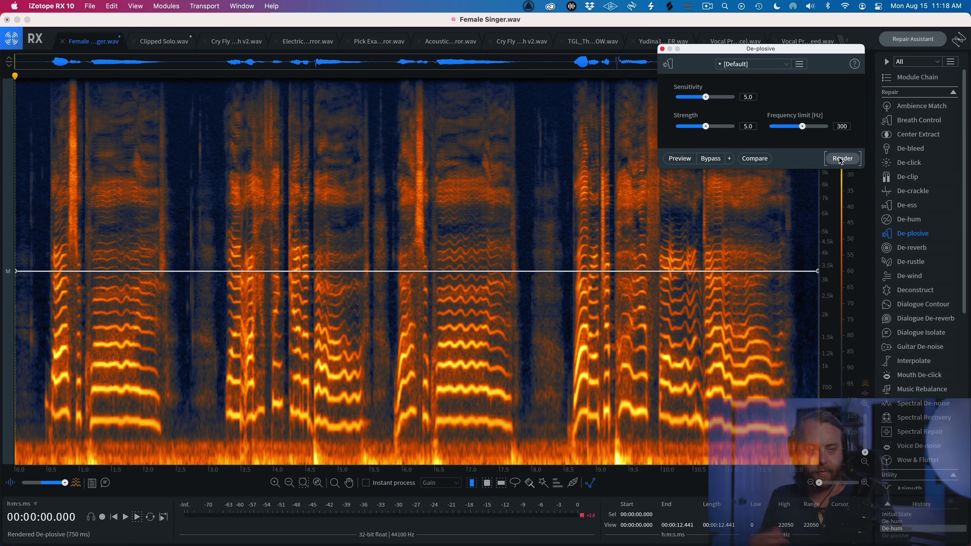
Play the clip without De-plosive, restore the De-plosive result and play the processed version
key(space)
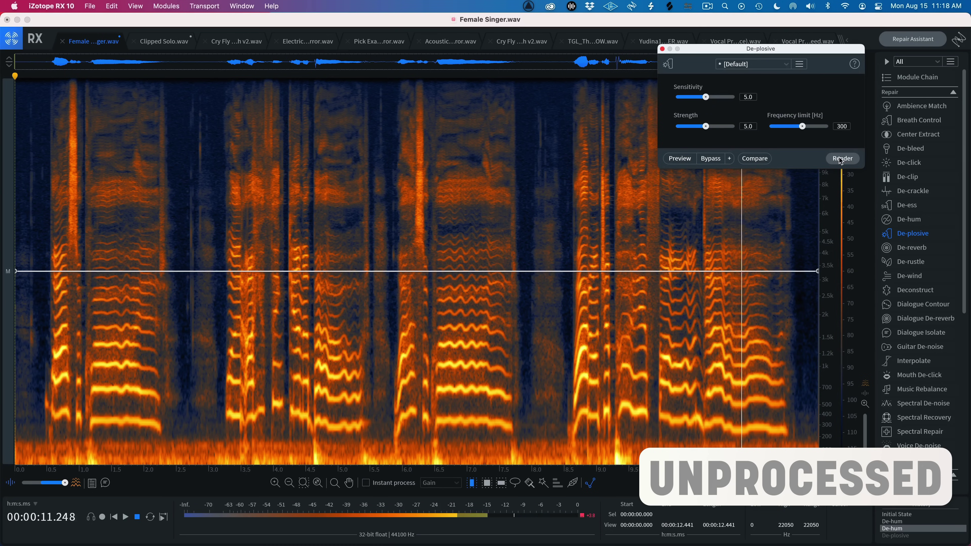
click(841, 158)
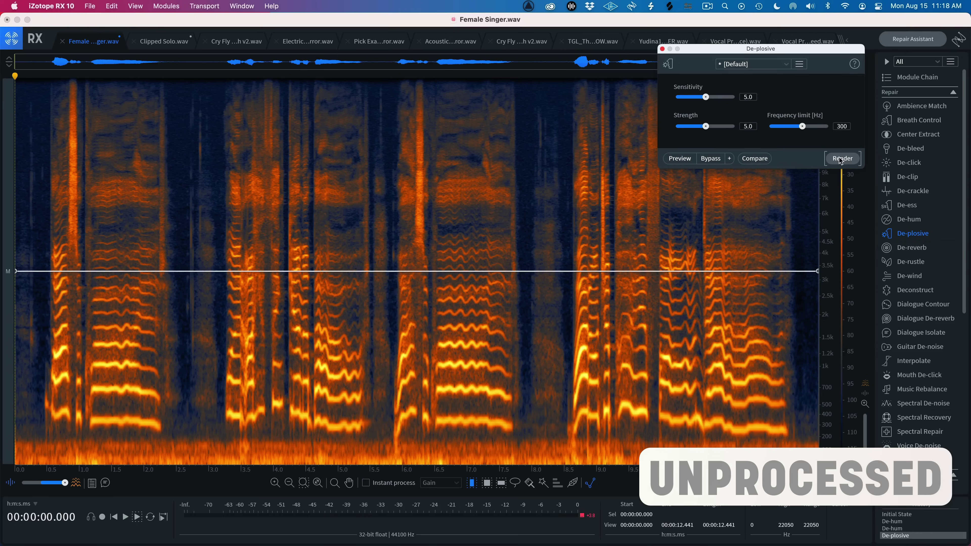
key(space)
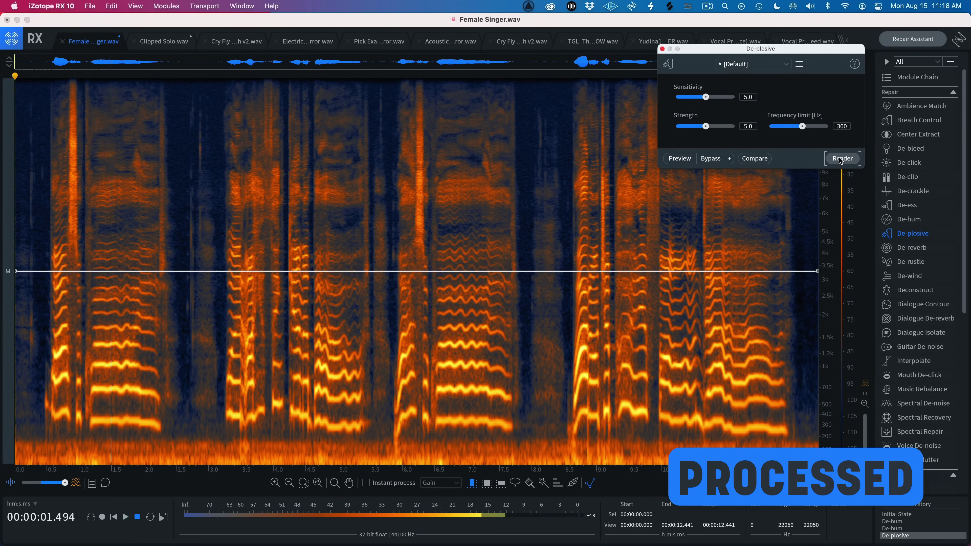
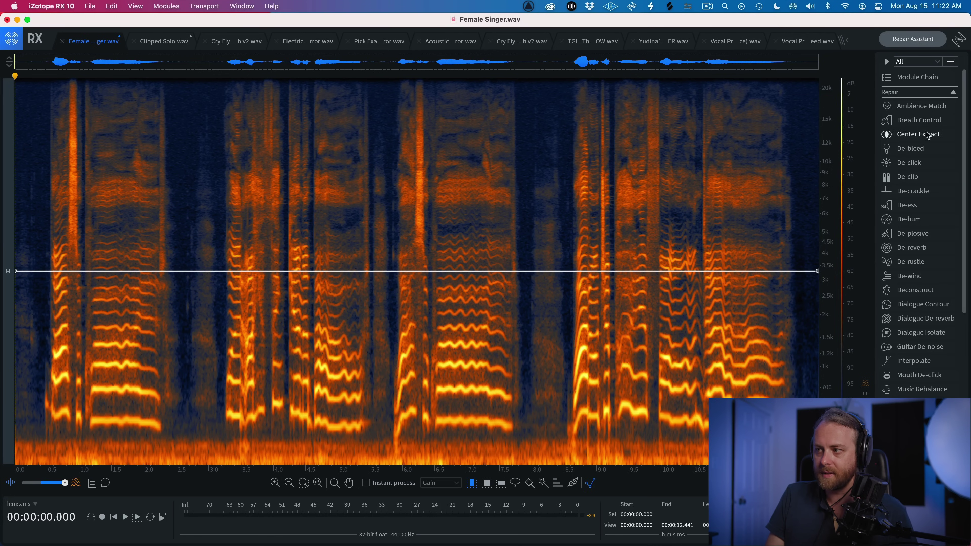
Open the Breath Control module, move its window off the breath areas and render it with -20.0 dB gain and 60.0 sensitivity
click(925, 121)
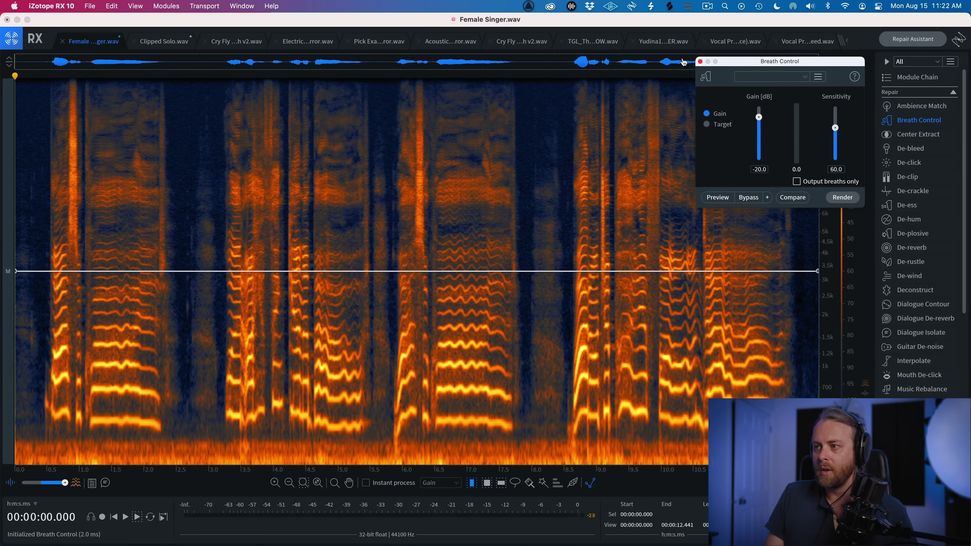
drag(718, 64, 368, 142)
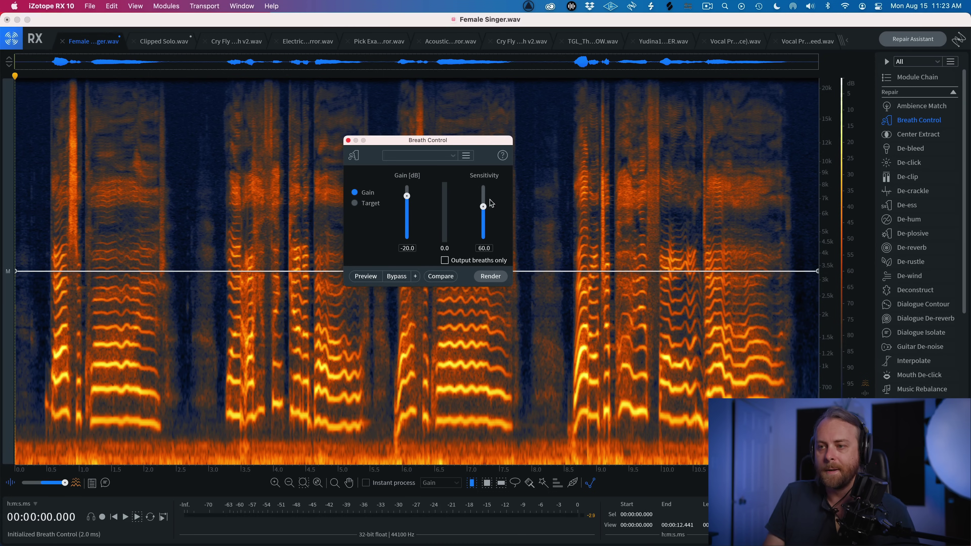
drag(443, 142, 511, 235)
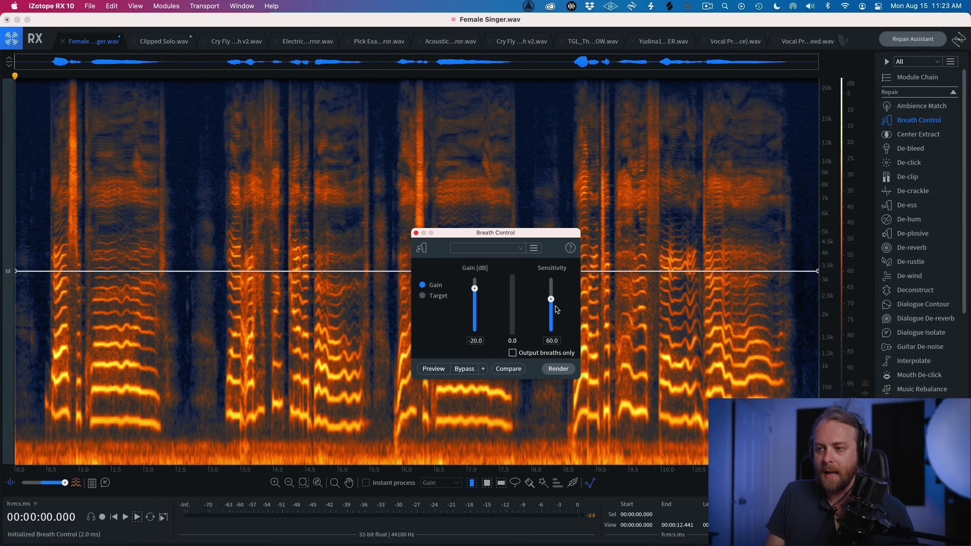
drag(506, 234, 469, 346)
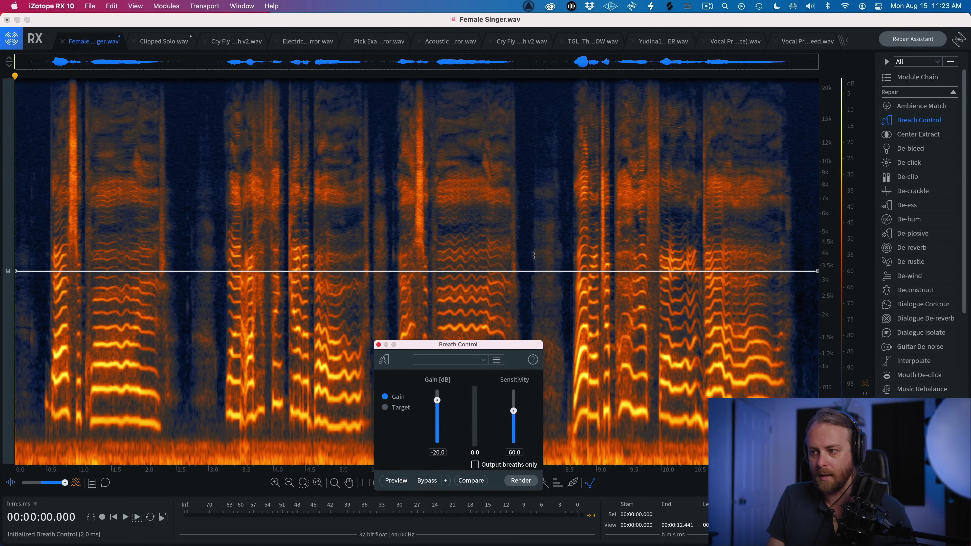
drag(459, 345, 720, 270)
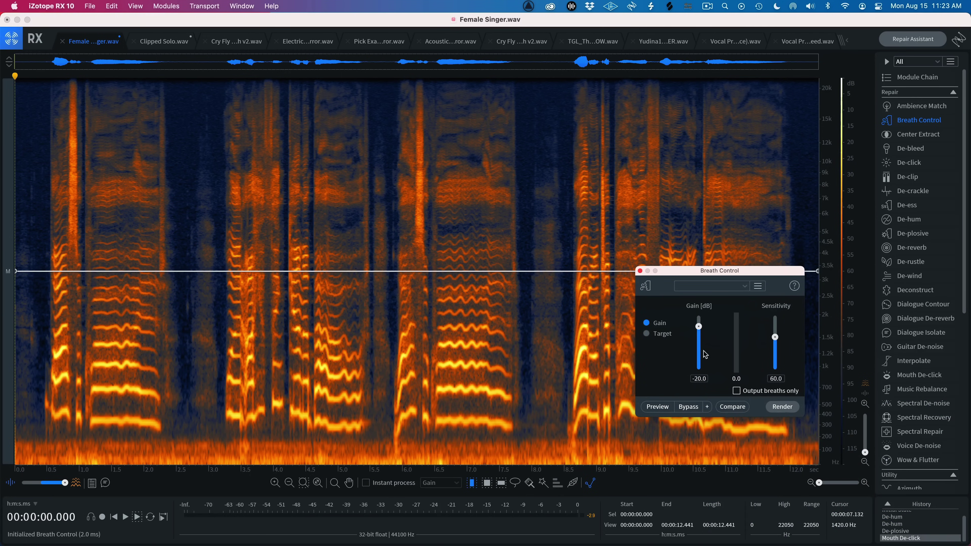
click(789, 409)
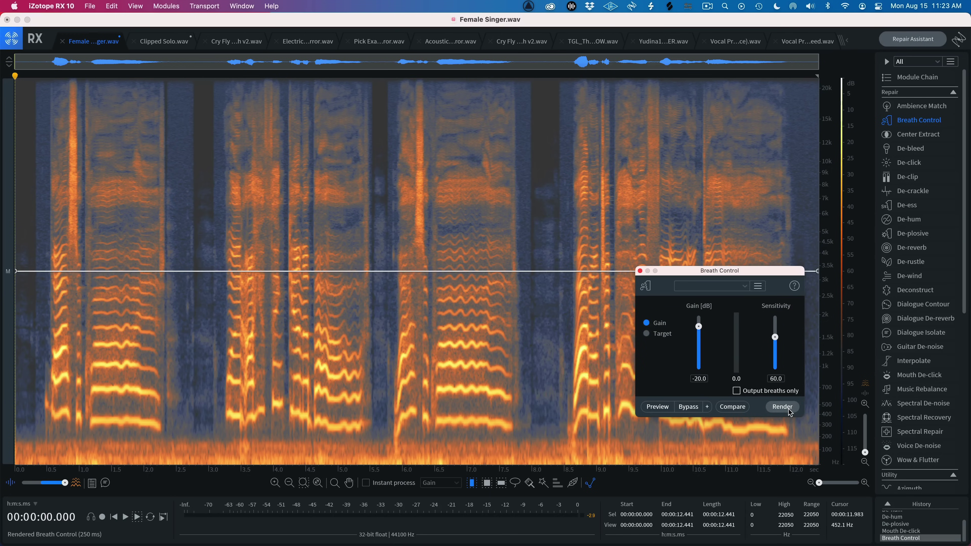
Toggle the Breath Control render off and on for comparison, then clear the selection and return the playhead to the start
key(super+z)
key(super+shift+z)
click(486, 170)
key(Home)
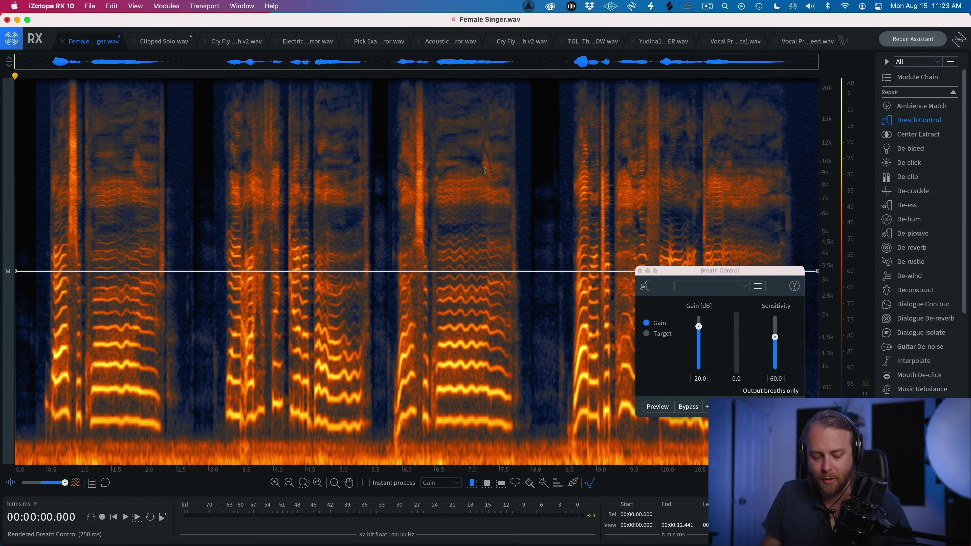
Play the clip with Breath Control undone, restore the render and play the processed clip
key(super+a)
key(Escape)
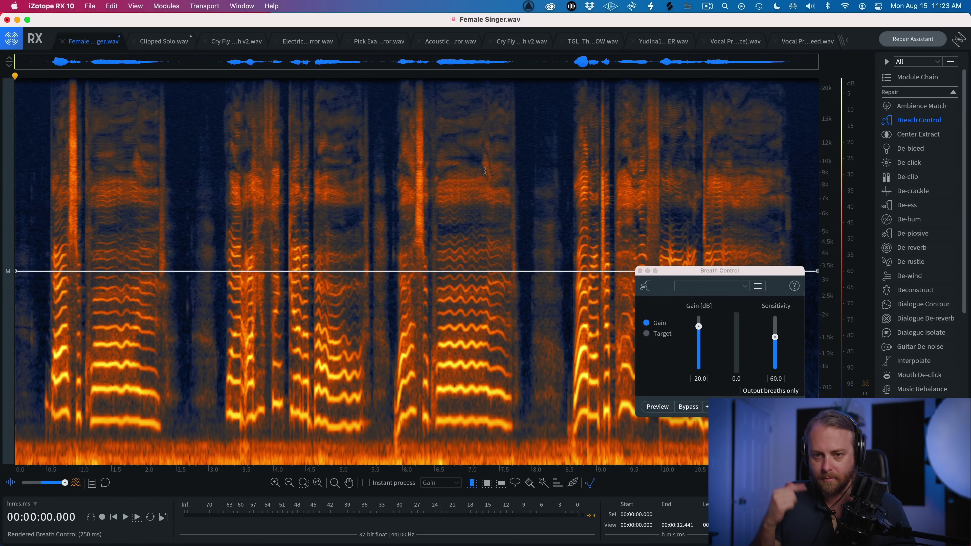
key(space)
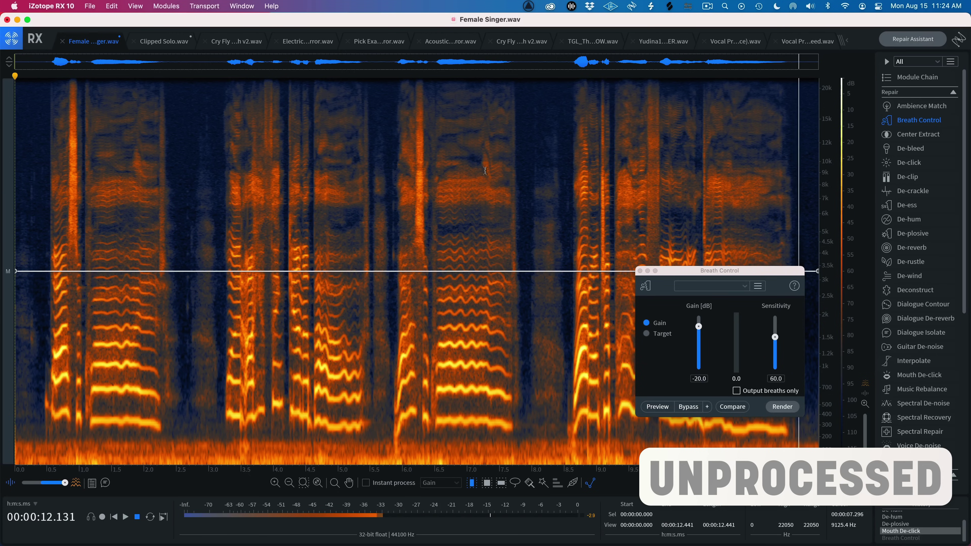
key(super+shift+z)
key(space)
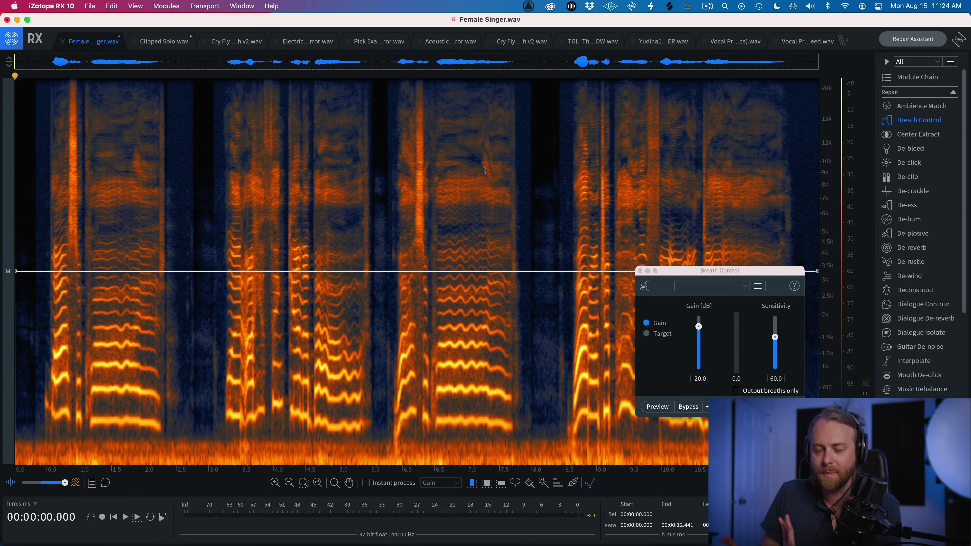
Set the Breath Control gain to -13.2 dB, clear the whole-clip selection and close the module
key(super+a)
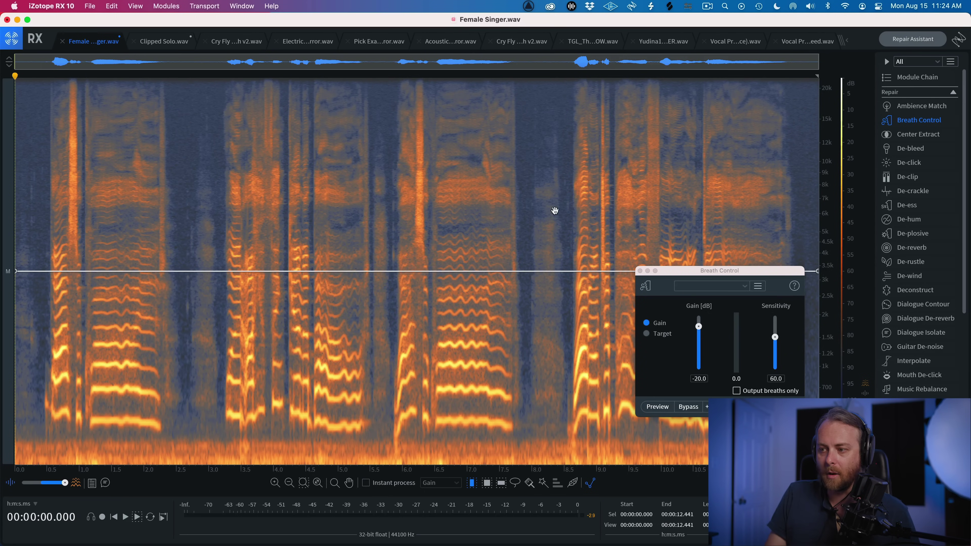
drag(700, 327, 701, 326)
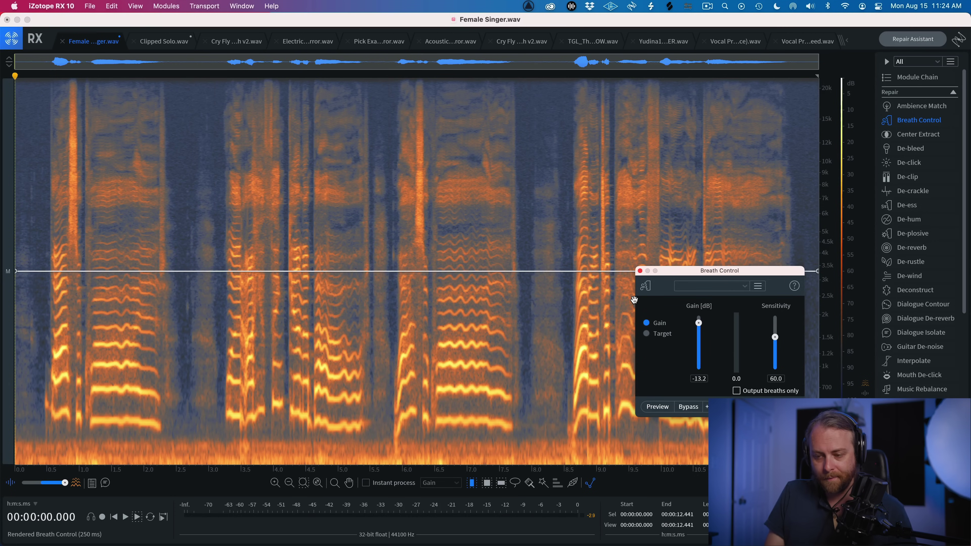
click(477, 339)
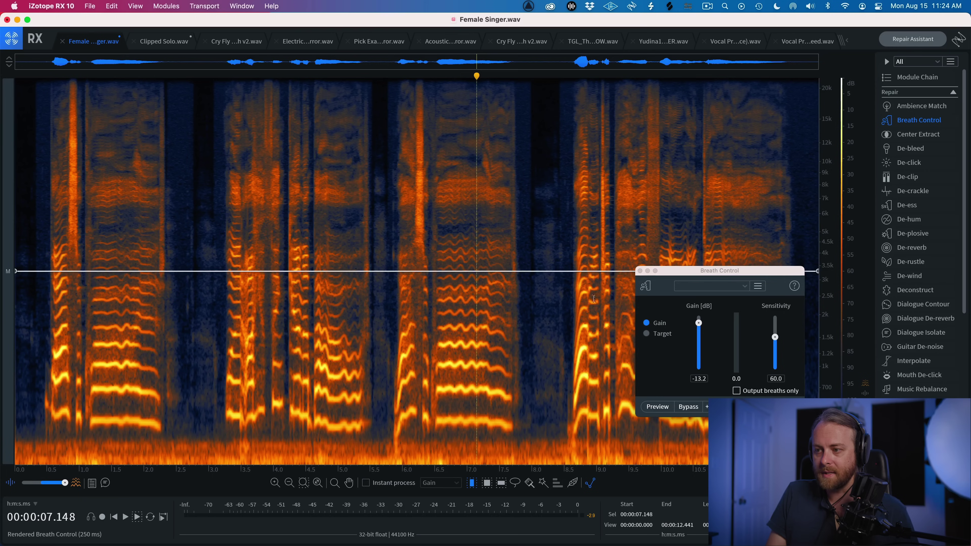
click(640, 271)
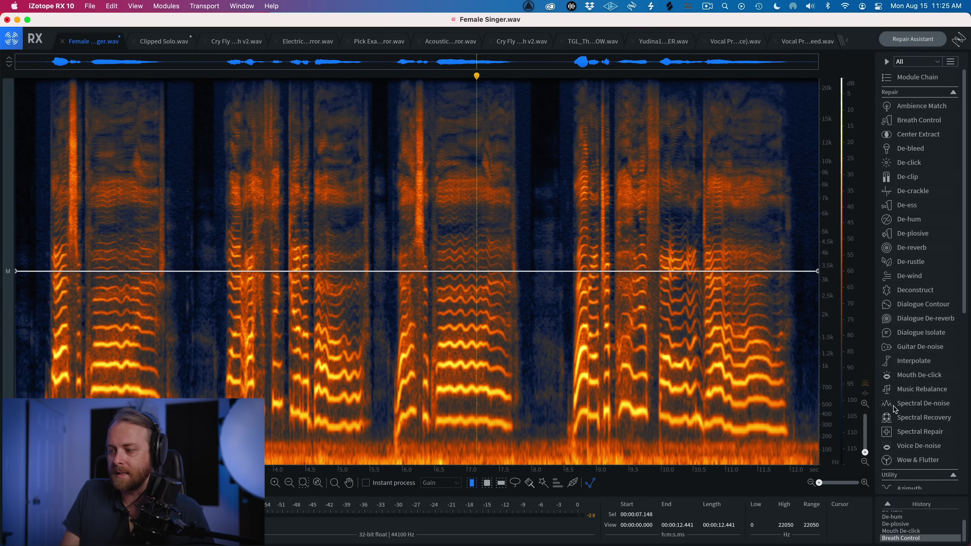
Open Voice De-noise and Spectral De-noise side by side, close Spectral De-noise and move the Voice De-noise window off the clip's ending
click(913, 447)
click(916, 403)
drag(690, 53, 301, 127)
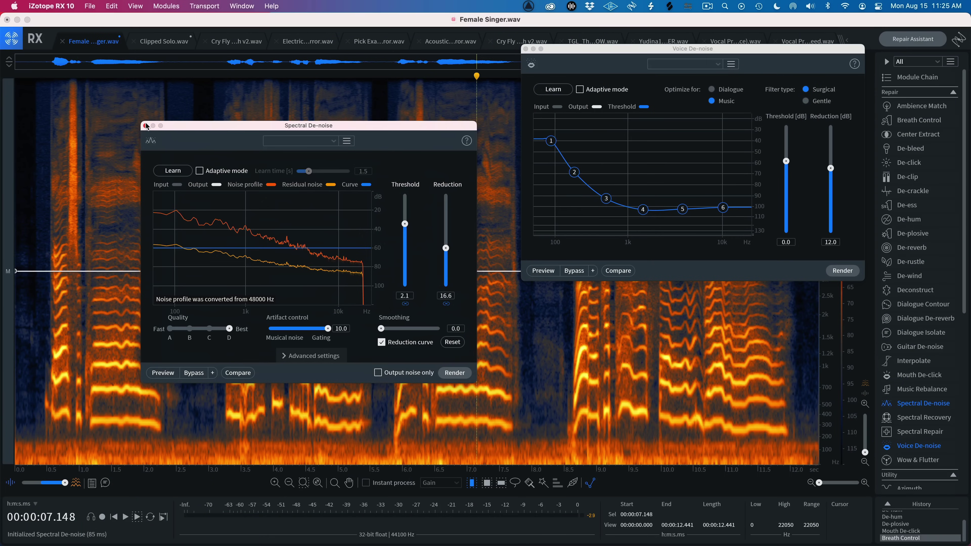
click(146, 126)
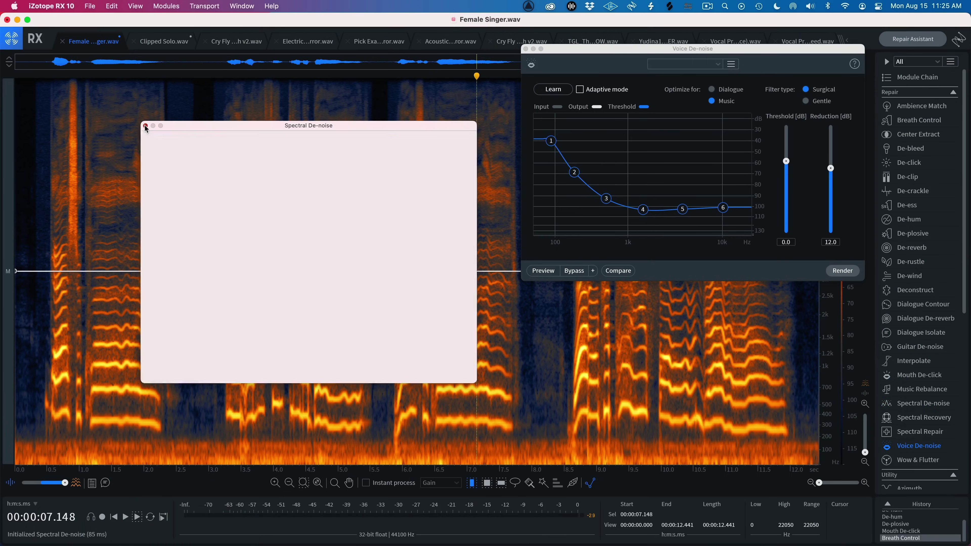
drag(680, 56, 587, 146)
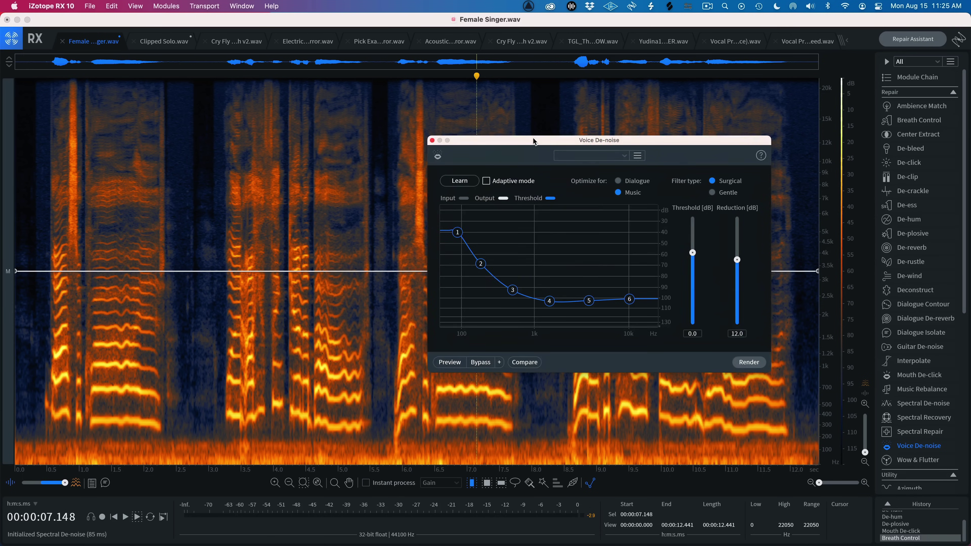
drag(552, 144, 392, 119)
Place the playhead at 10.5 s and play the ending of the clip to listen for noise
click(628, 162)
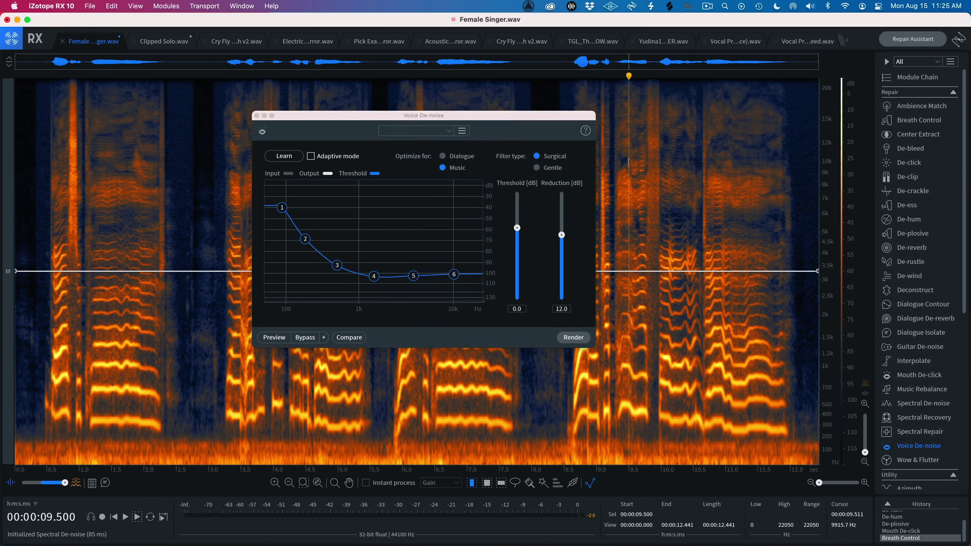
click(801, 225)
click(750, 228)
click(693, 230)
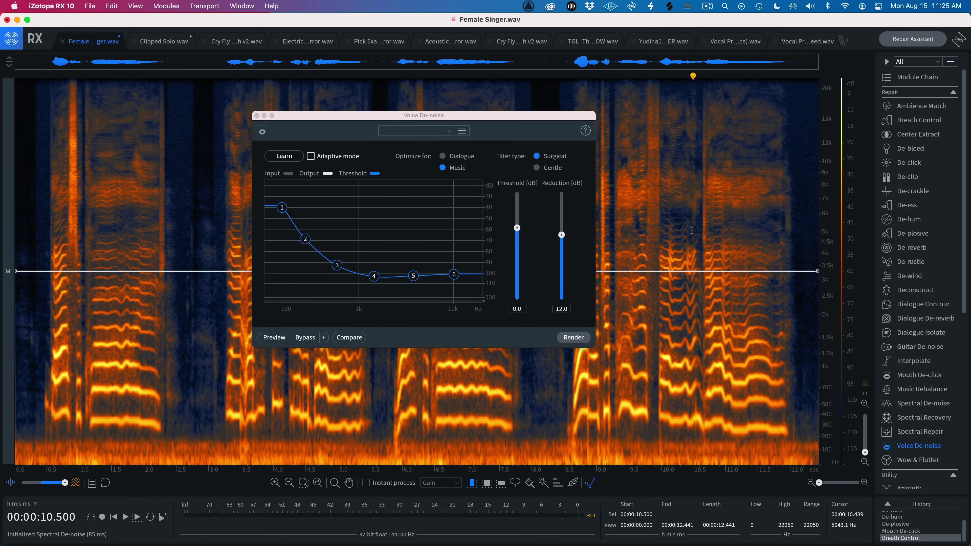
key(space)
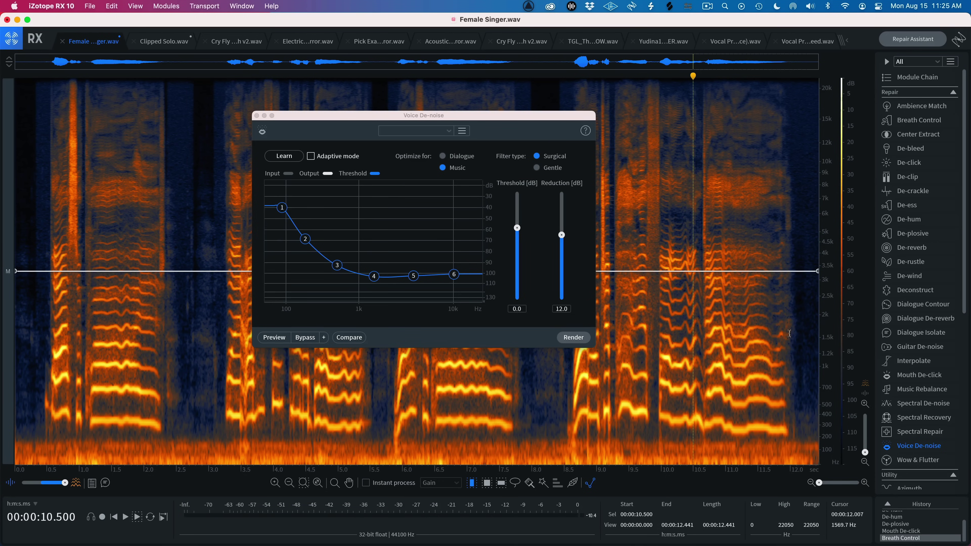
Learn the Voice De-noise profile from the silent tail of the clip and render the module twice over the whole clip
drag(798, 331, 819, 332)
click(287, 157)
click(176, 183)
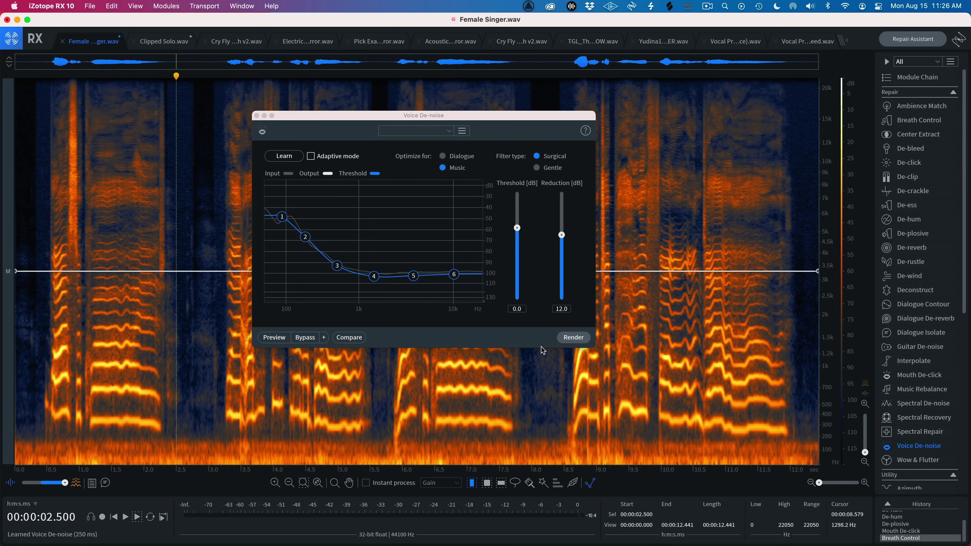
click(573, 337)
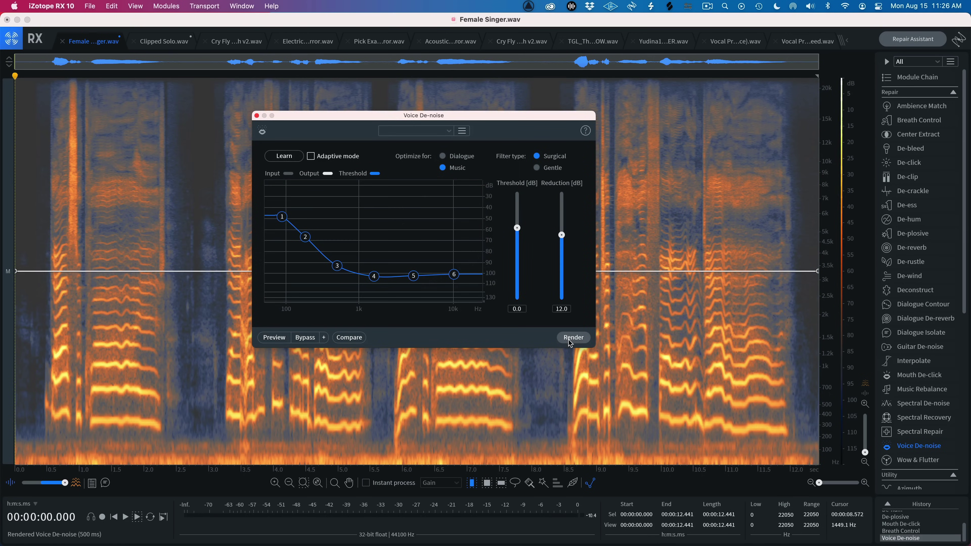
click(573, 337)
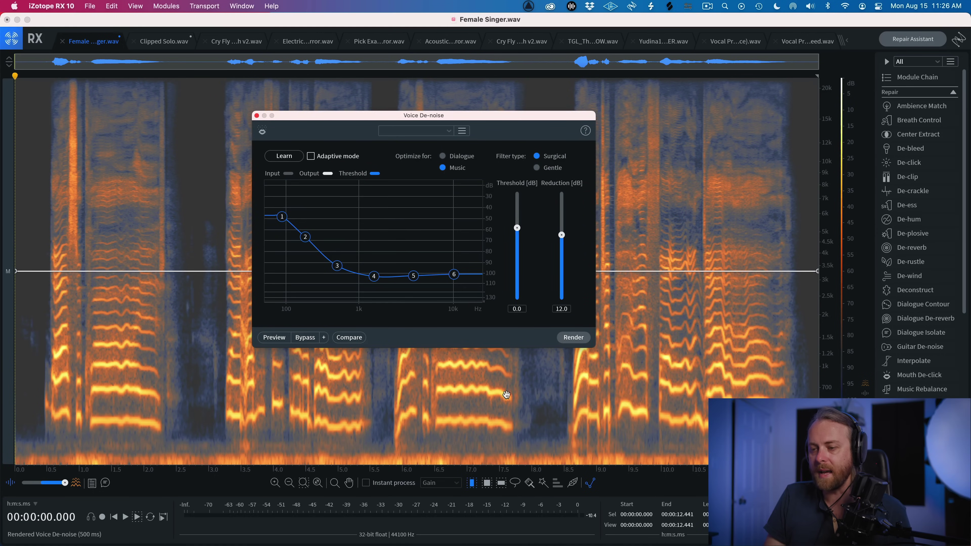
Clear the selection, undo both Voice De-noise passes and play the unprocessed clip from the start
click(504, 404)
key(super+a)
key(super+z)
key(super+z)
key(space)
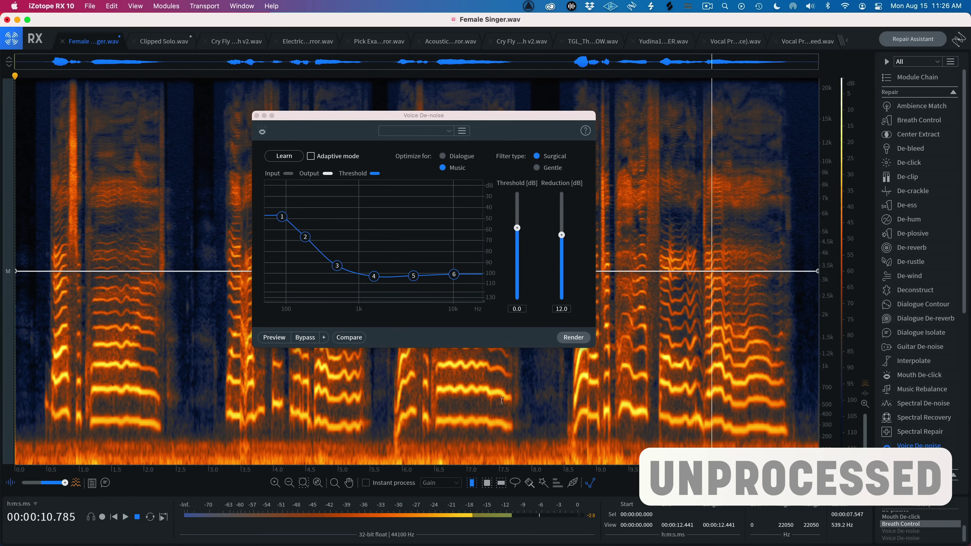
Restore both Voice De-noise passes, play the processed clip and end the playback
key(super+shift+z)
key(super+shift+z)
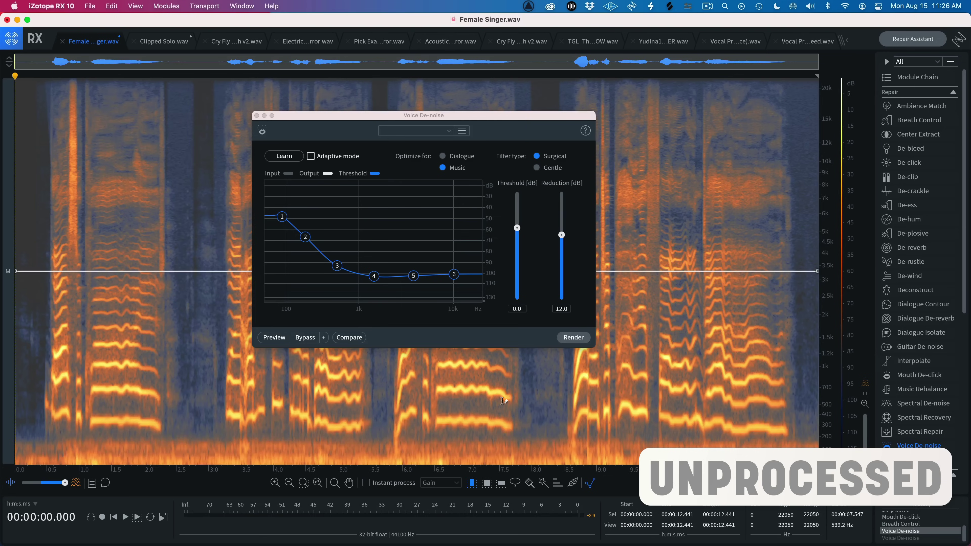
key(space)
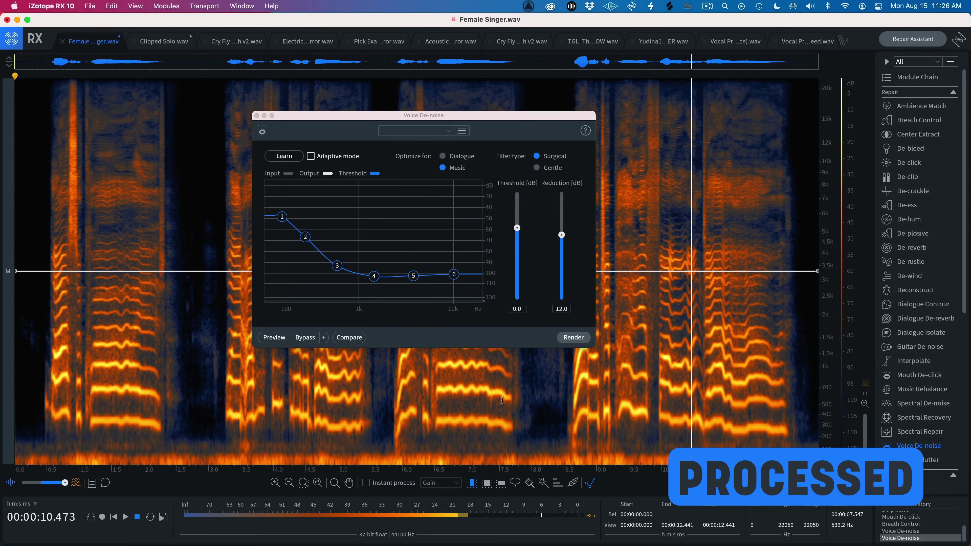
key(Escape)
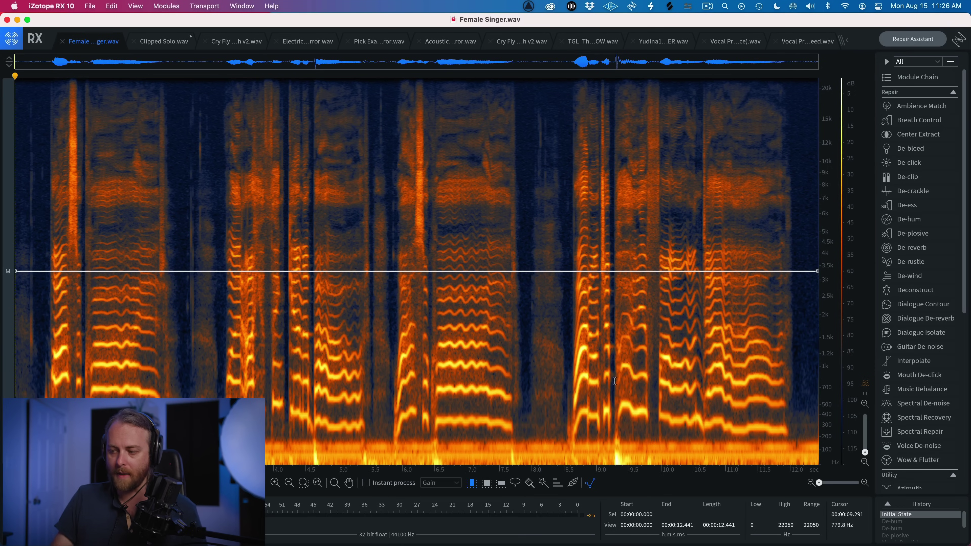
Toggle from the latest Voice De-noise state back to the Initial State and play the unprocessed vocal
scroll(924, 528, down, 3)
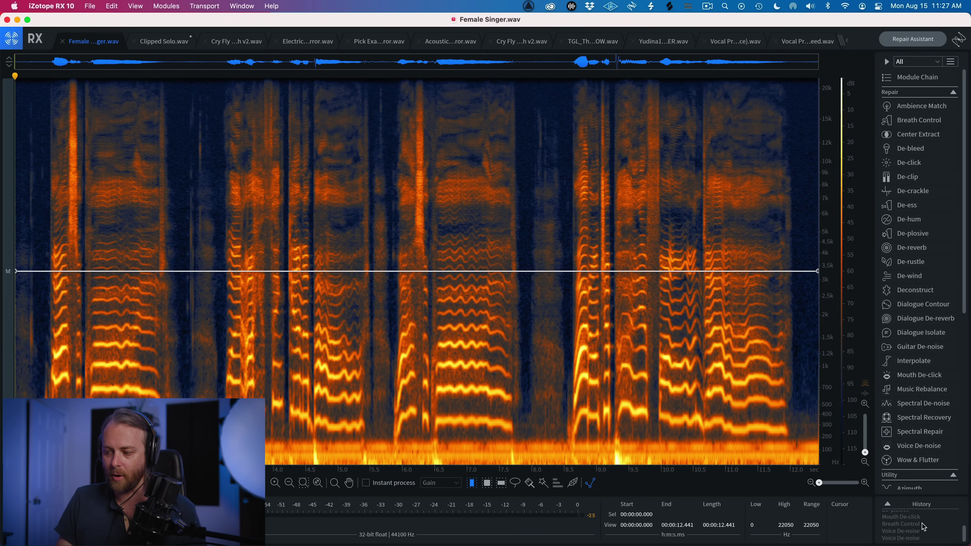
click(911, 539)
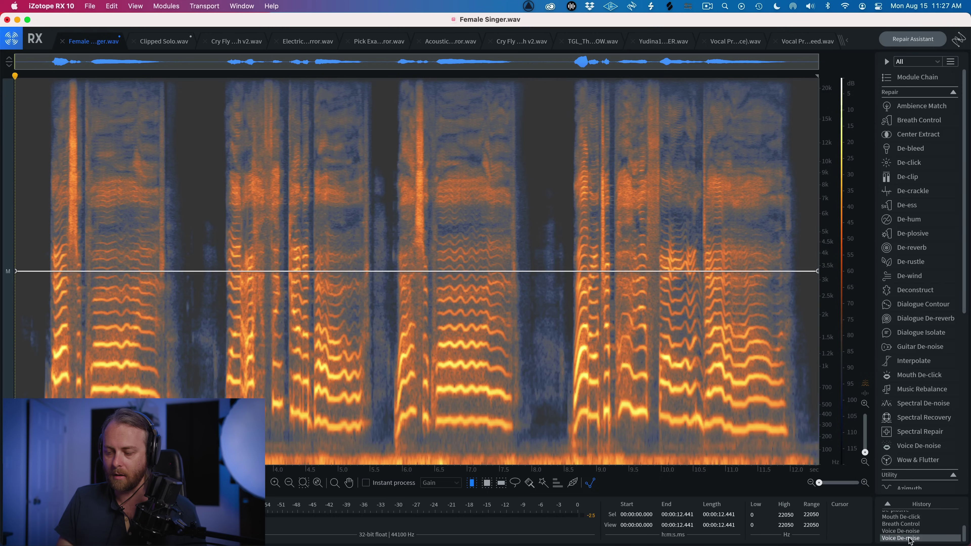
scroll(911, 539, up, 3)
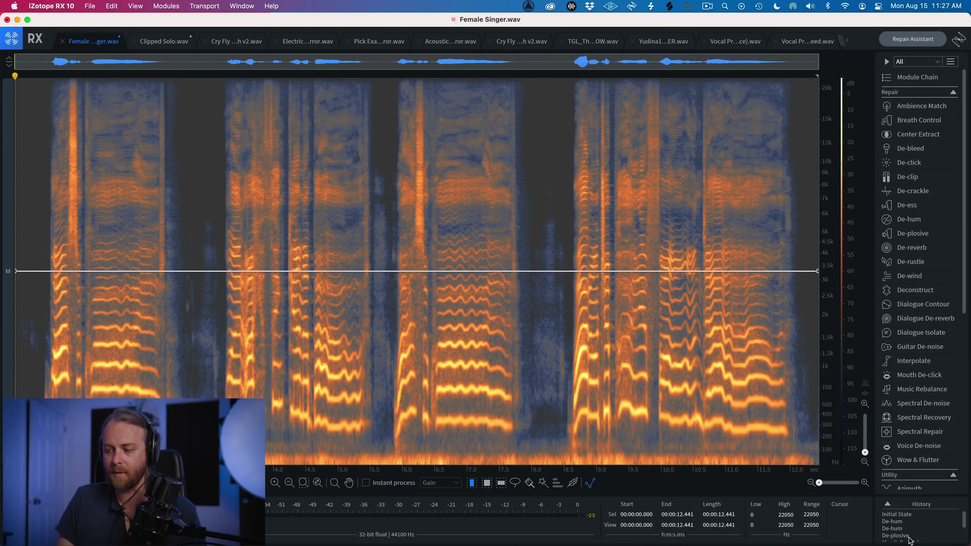
click(901, 515)
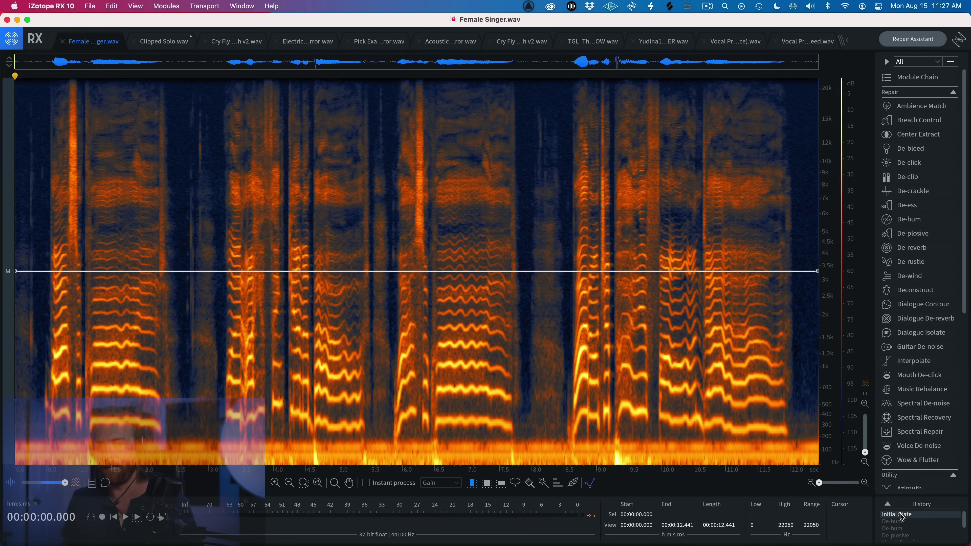
key(space)
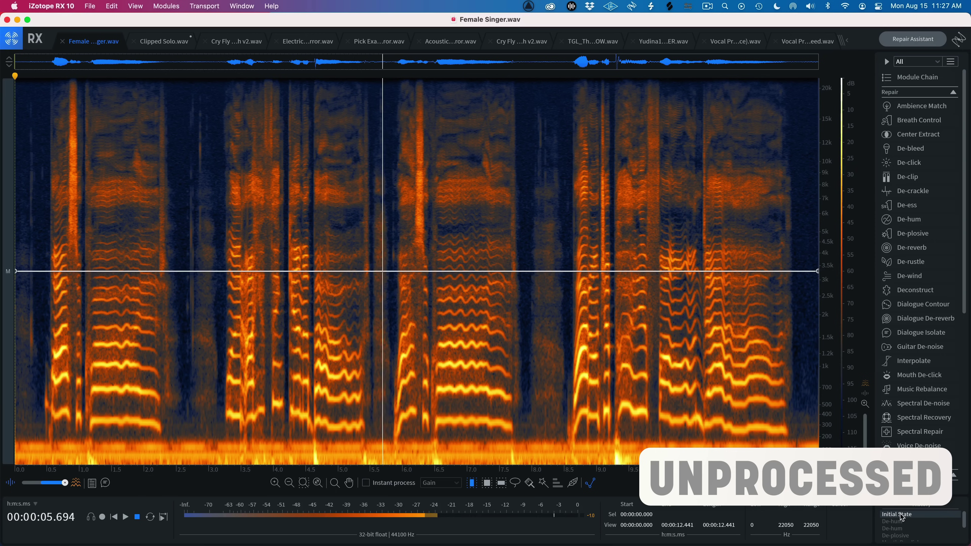
Restore the latest Voice De-noise state and play the fully processed vocal for comparison
scroll(902, 514, down, 4)
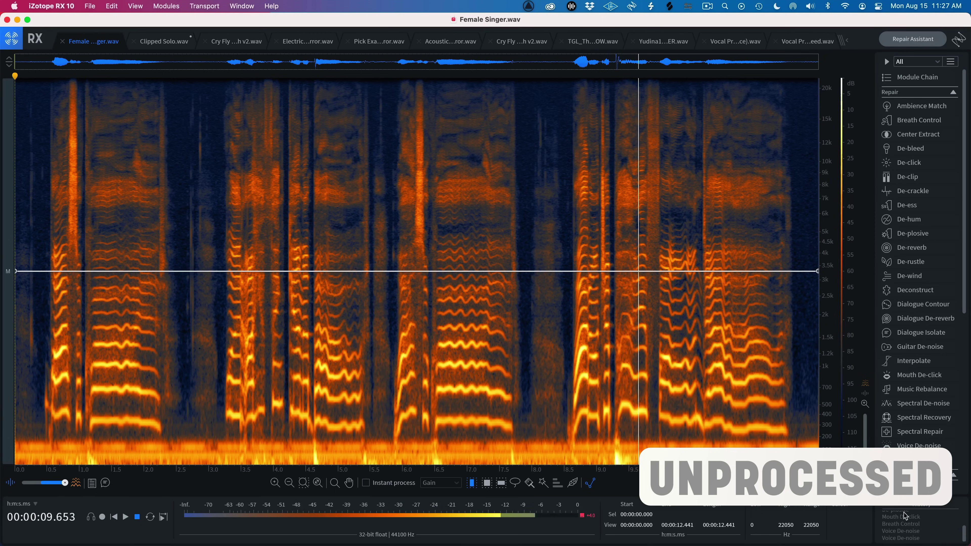
click(901, 538)
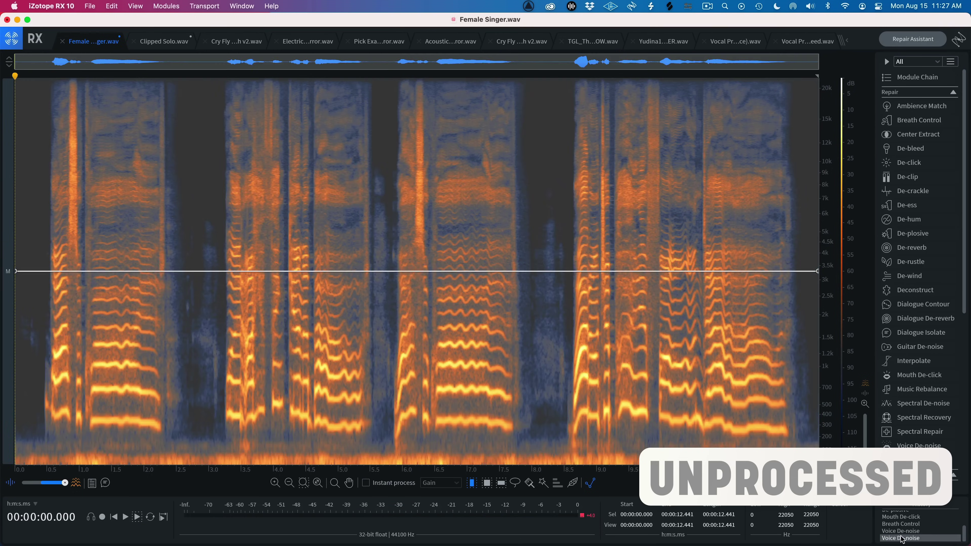
key(space)
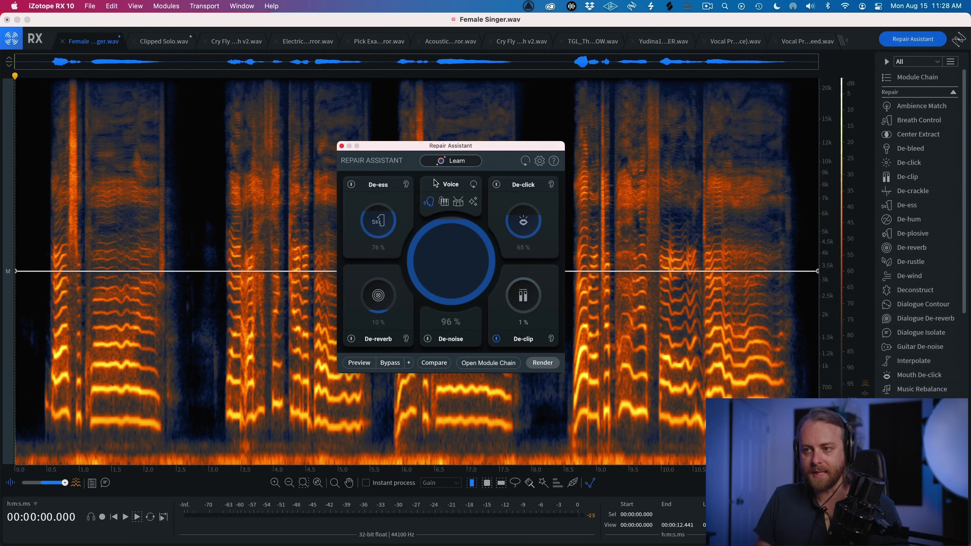
Run the Repair Assistant's Learn analysis on the vocal with the Voice type
click(438, 161)
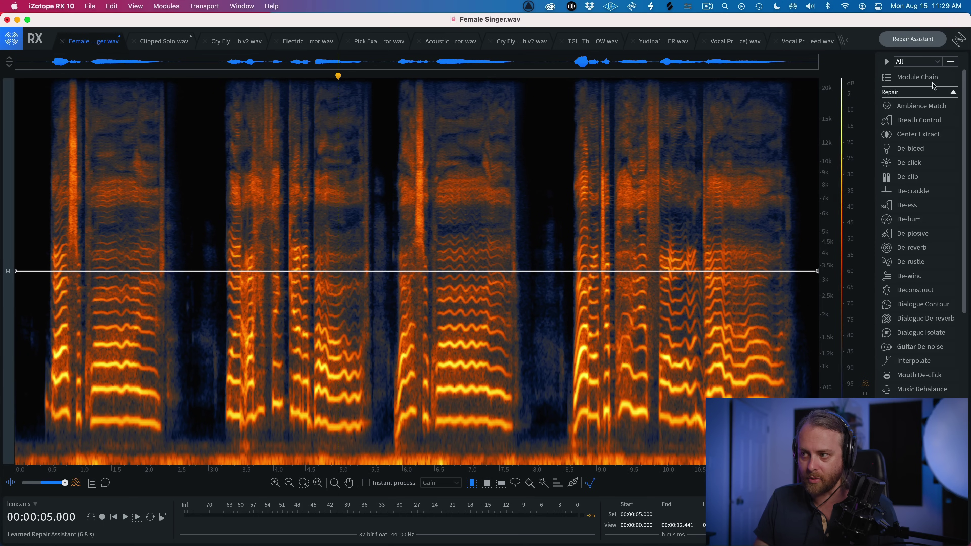
Open the Module Chain and try the Attenuate Guitar Squeaks and Basic Voice Cleaup presets
click(937, 78)
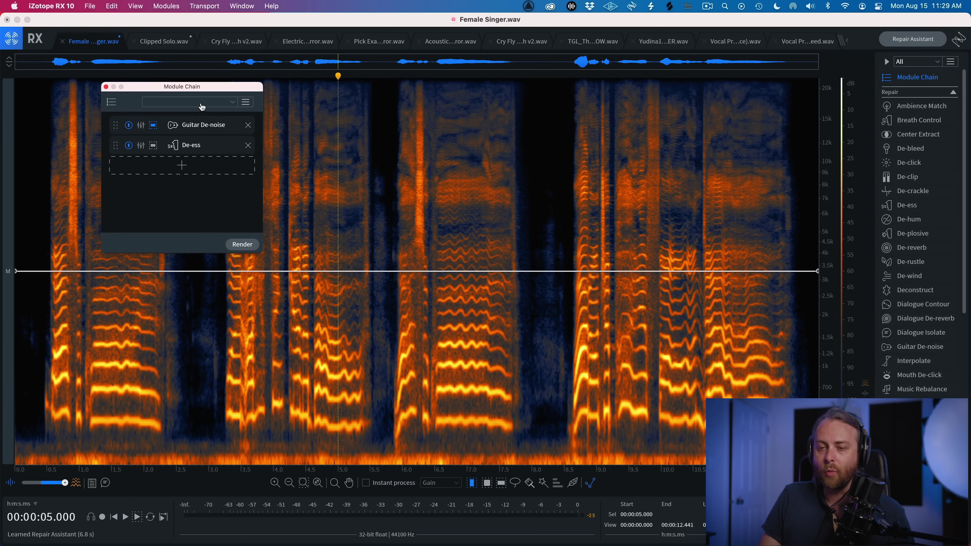
click(202, 106)
scroll(197, 142, down, 1)
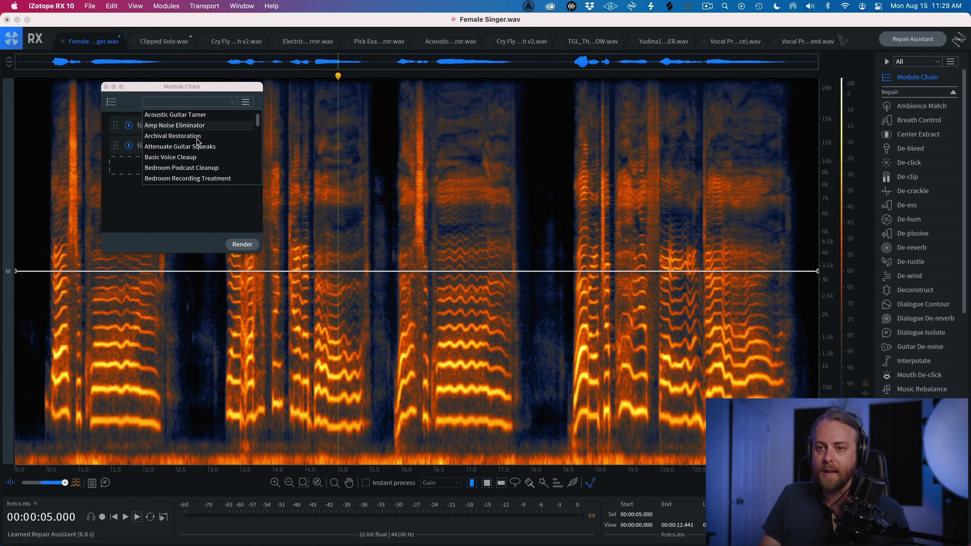
scroll(193, 163, down, 2)
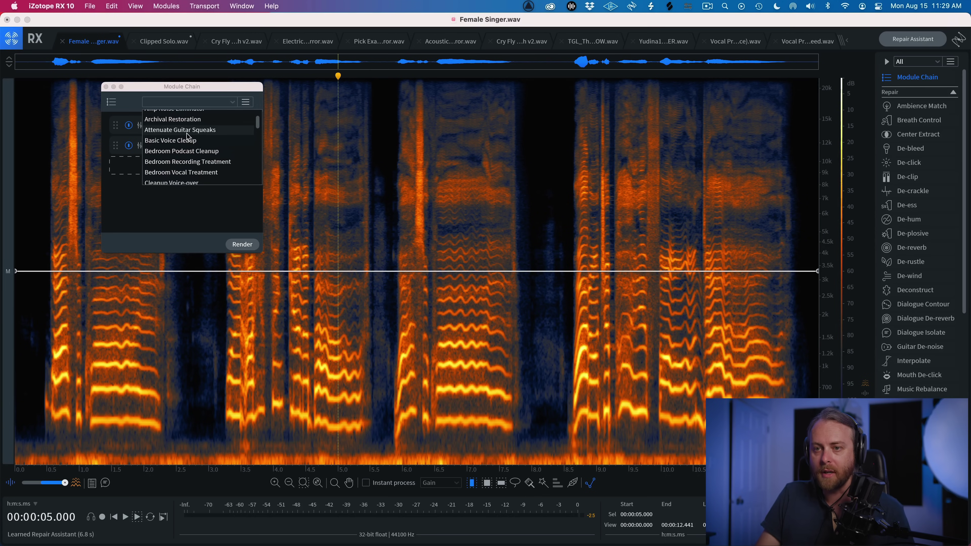
click(187, 132)
click(186, 102)
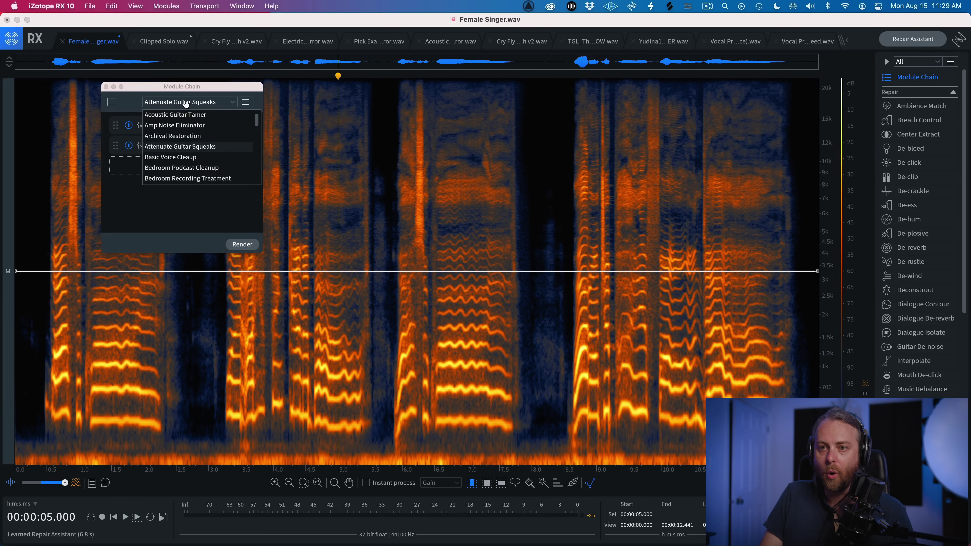
click(192, 158)
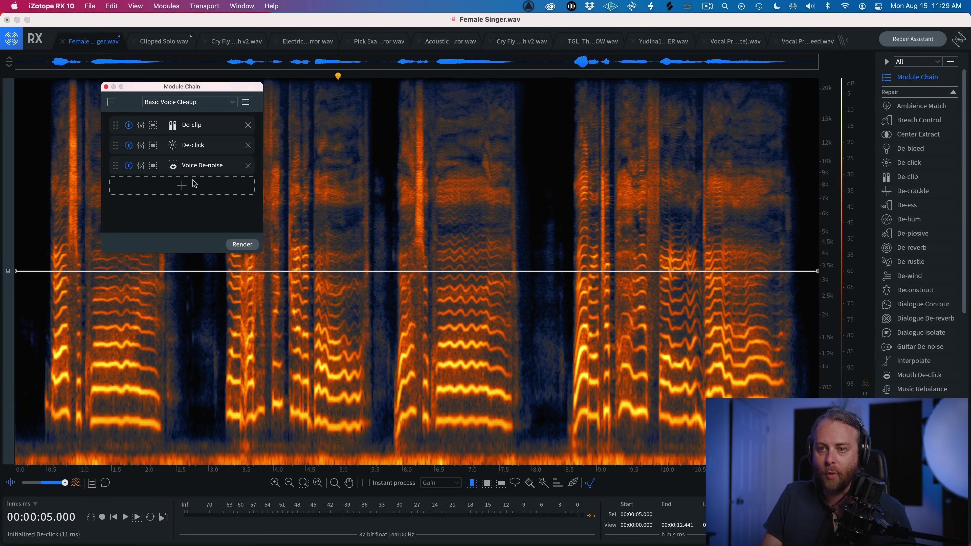
Load the Bedroom Vocal Treatment preset and inspect the settings of its first Voice De-noise module
click(195, 104)
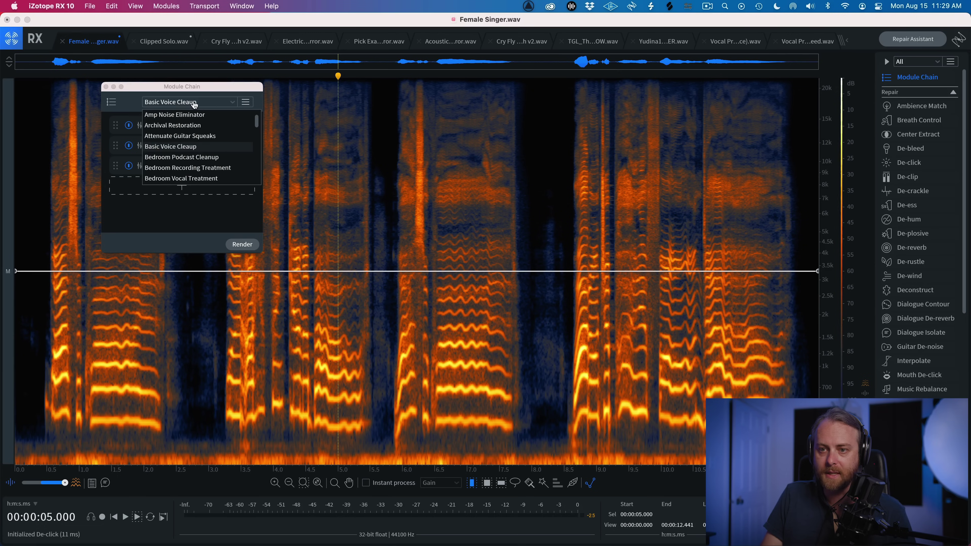
click(206, 179)
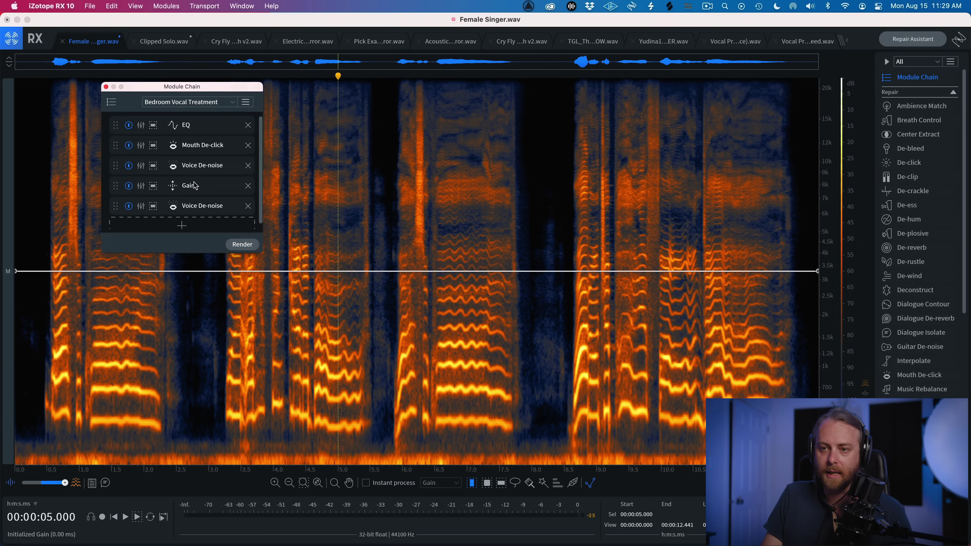
click(141, 166)
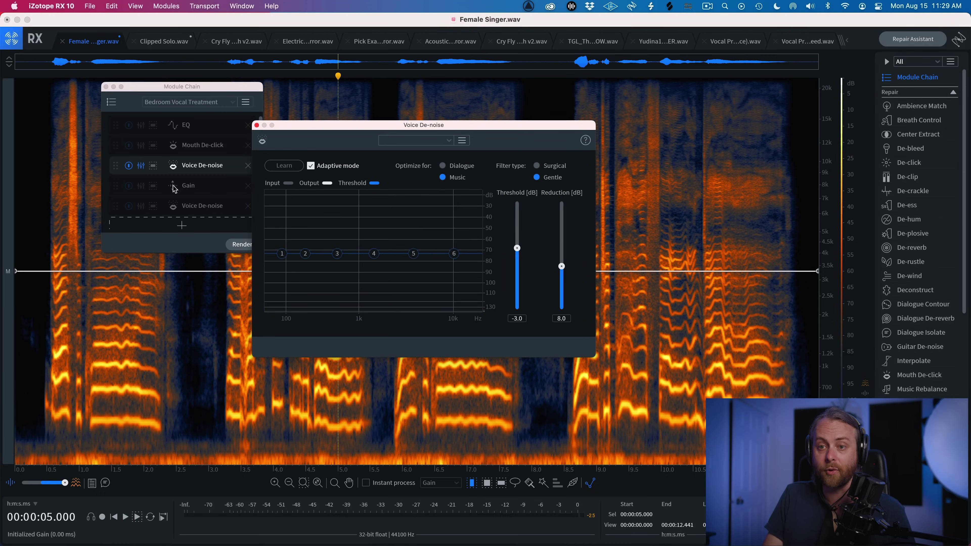
click(141, 169)
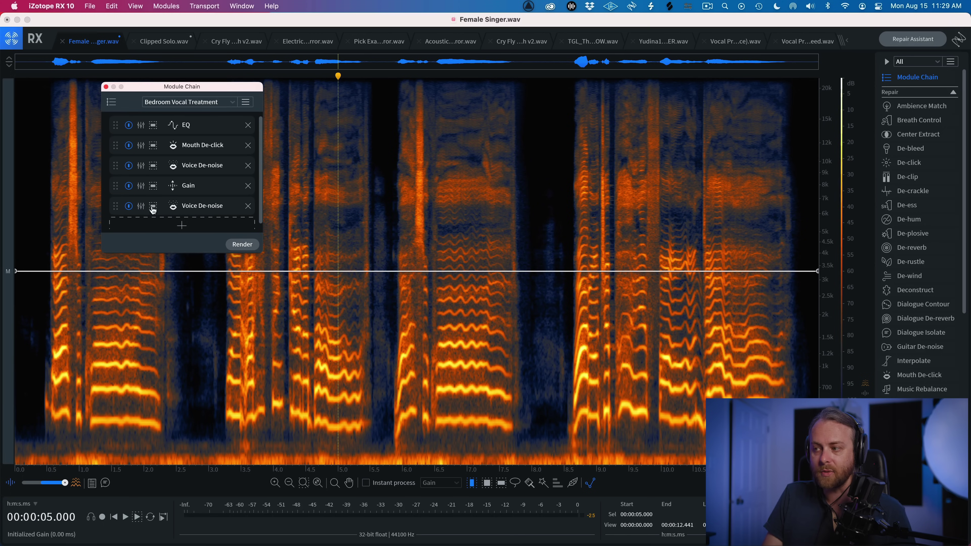
scroll(158, 168, down, 1)
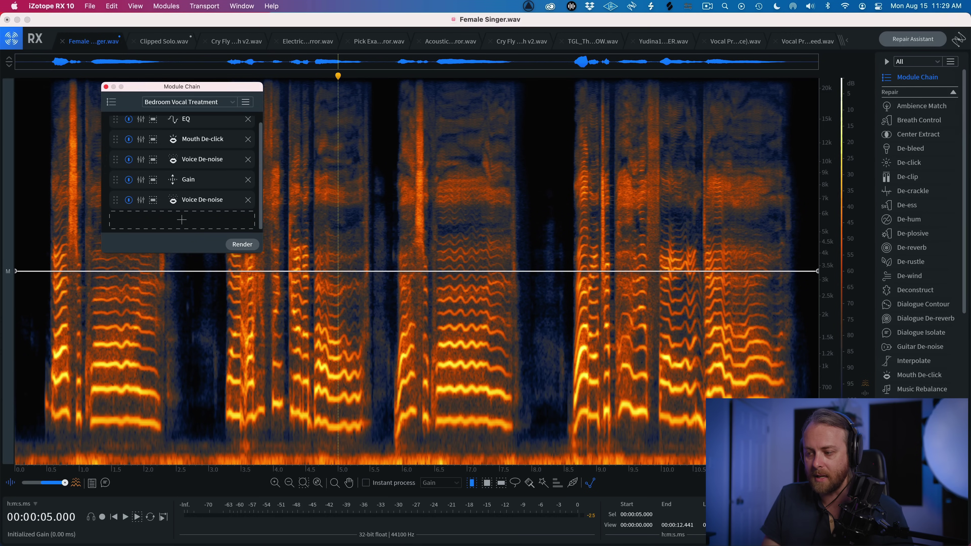
Select the entire unprocessed vocal clip and open the Module Chain's preset list
key(super+a)
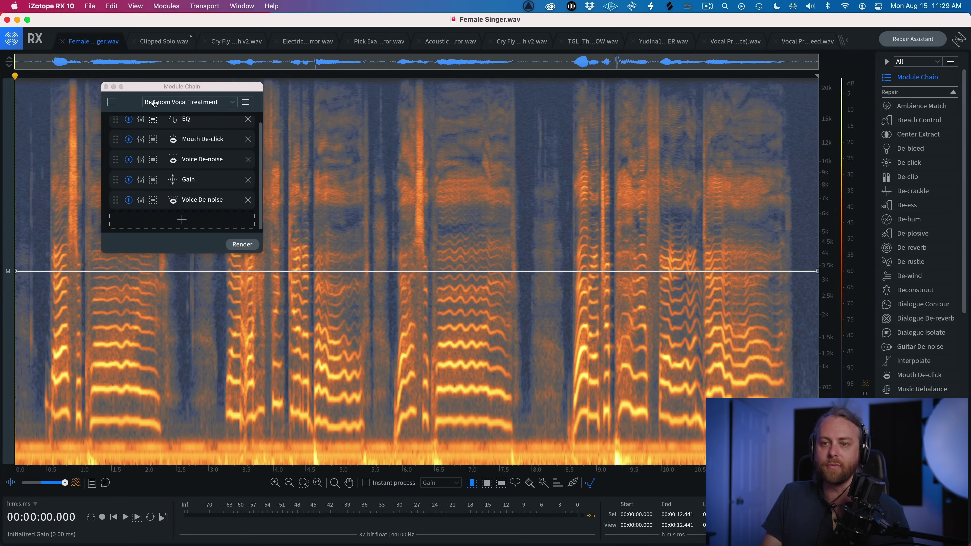
click(154, 102)
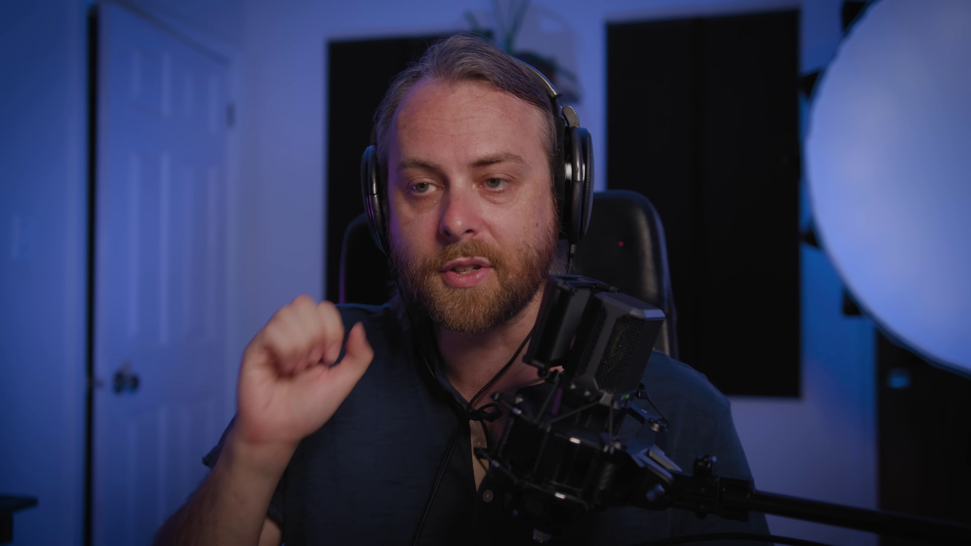
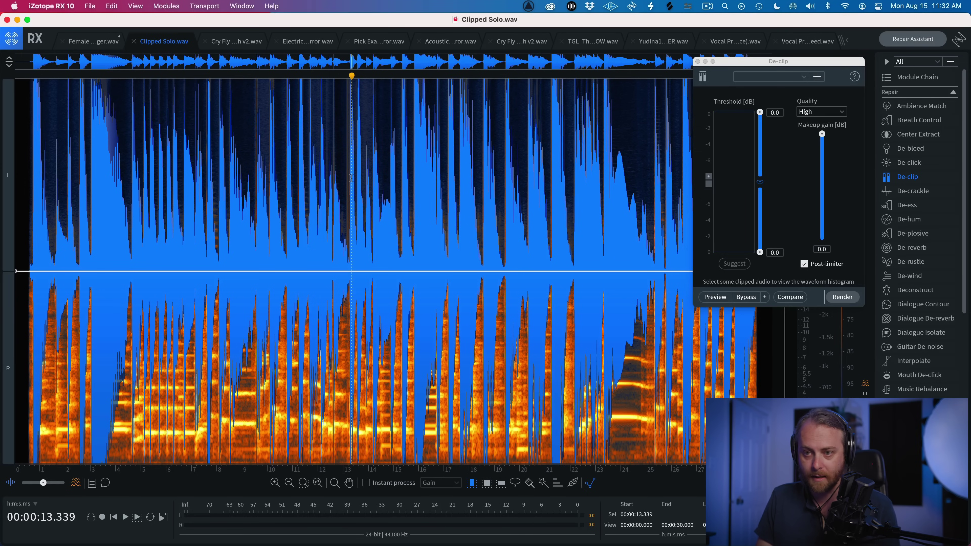
Select the whole clipped solo, set the De-clip quality to High and render the module
key(super+a)
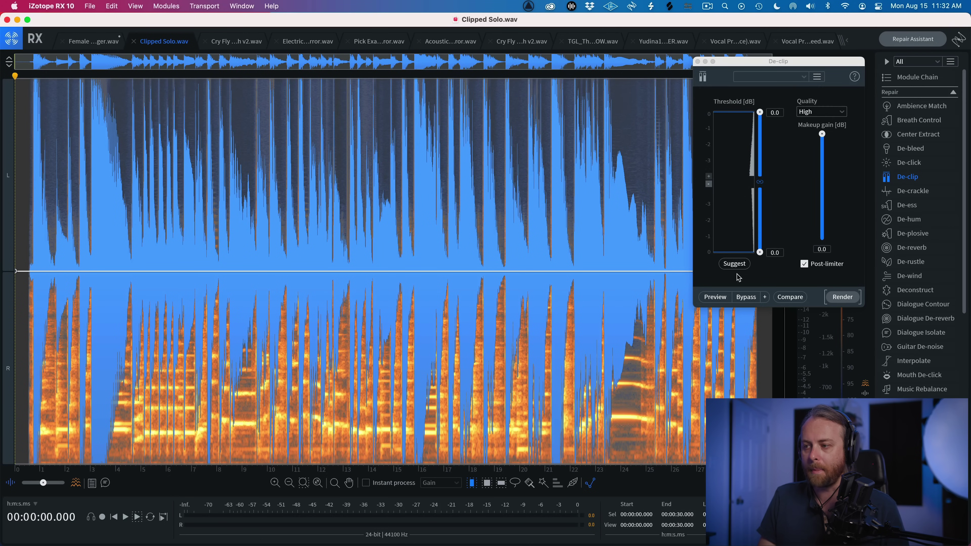
click(812, 111)
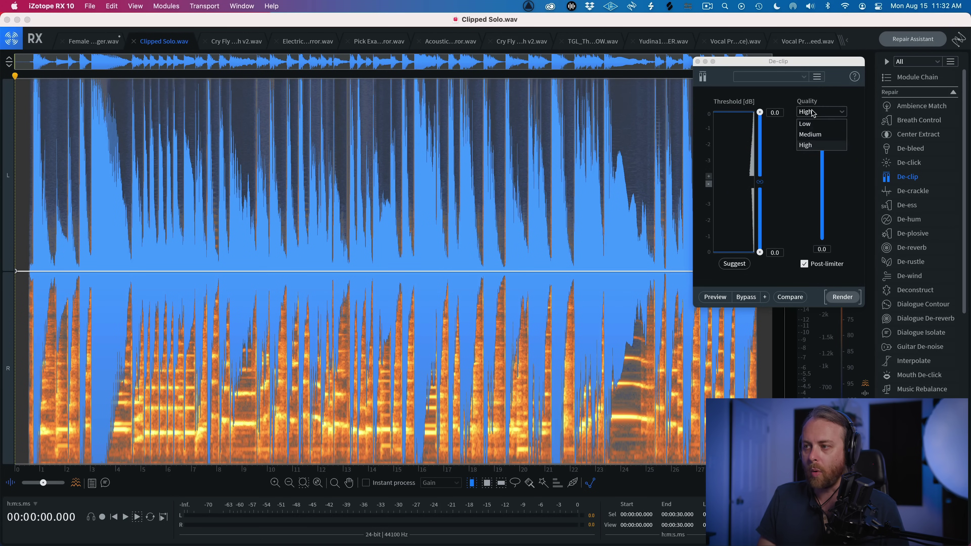
click(817, 145)
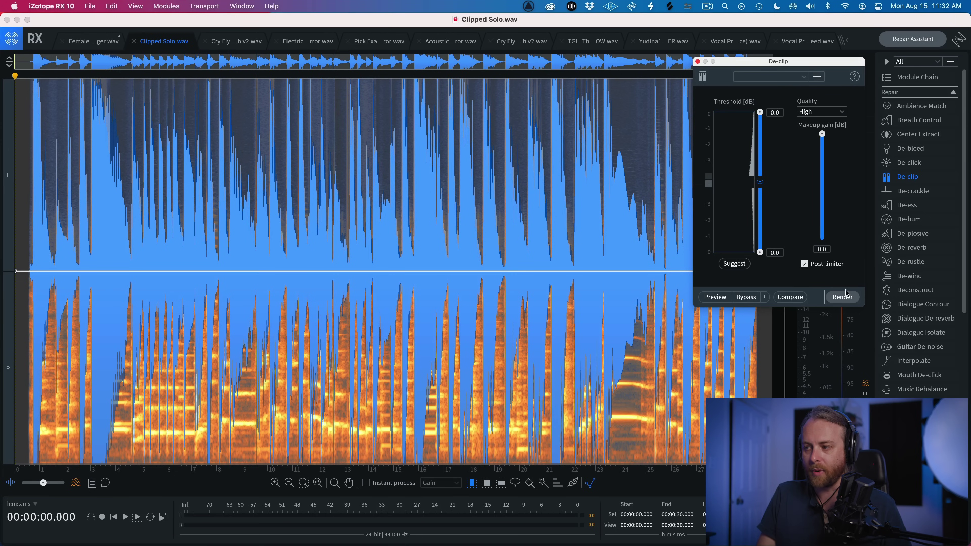
click(844, 297)
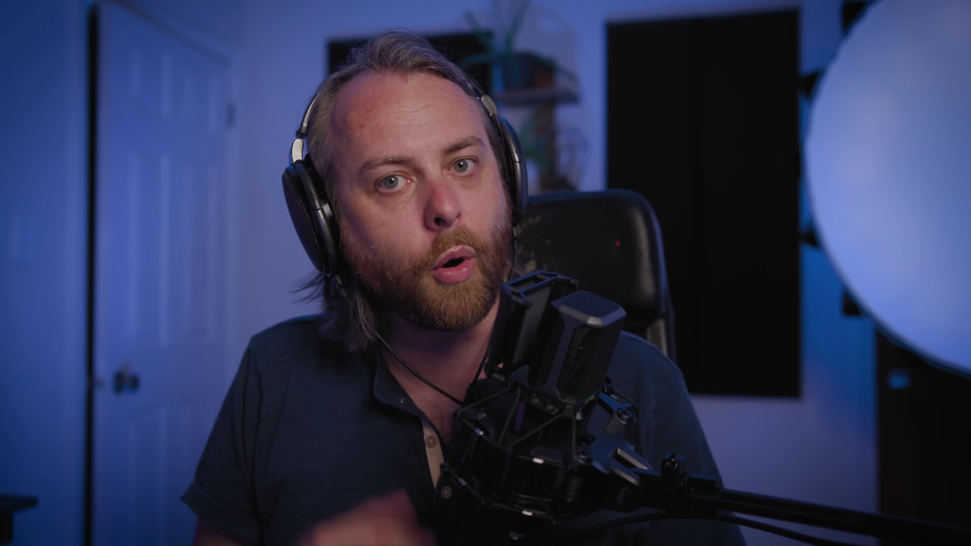
Play the unprocessed solo, render De-clip over the whole clip and play the processed version for comparison
key(space)
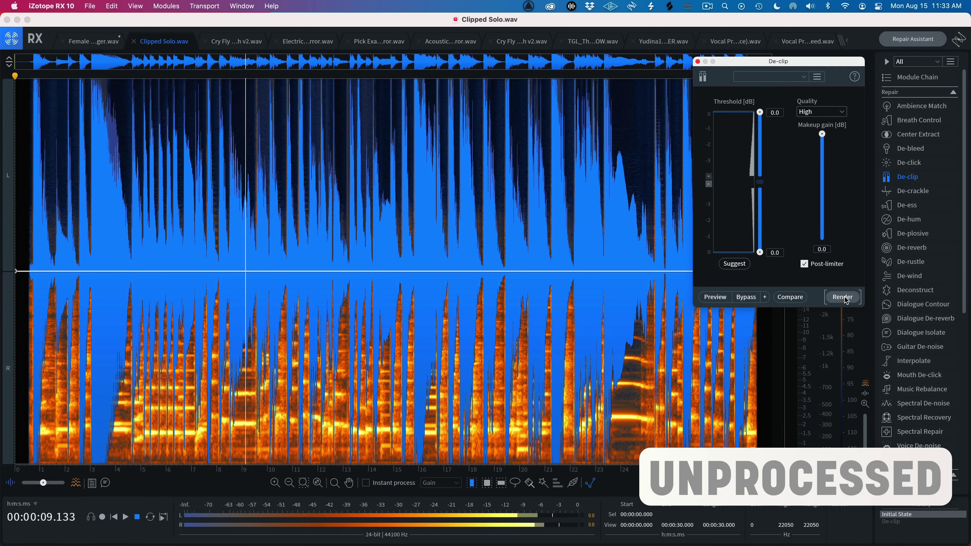
click(845, 297)
key(space)
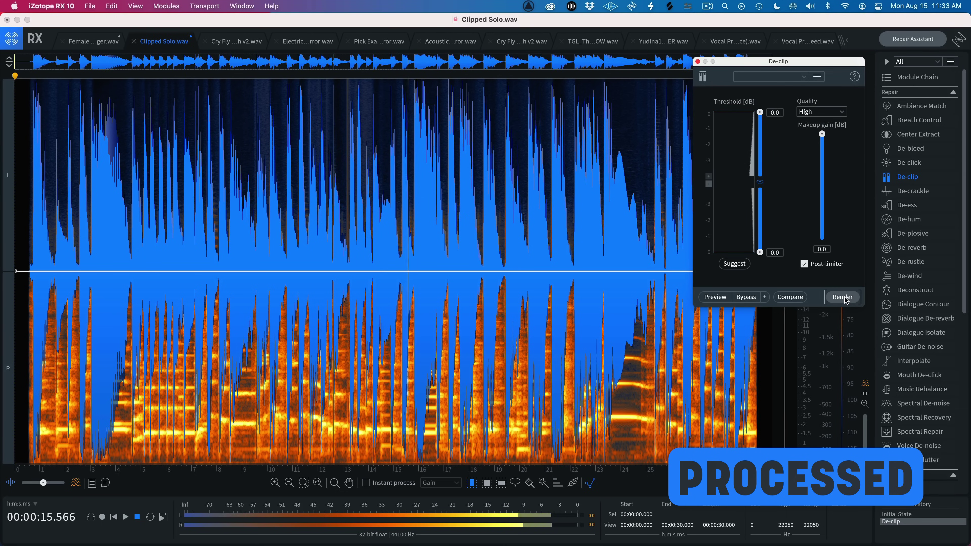
key(space)
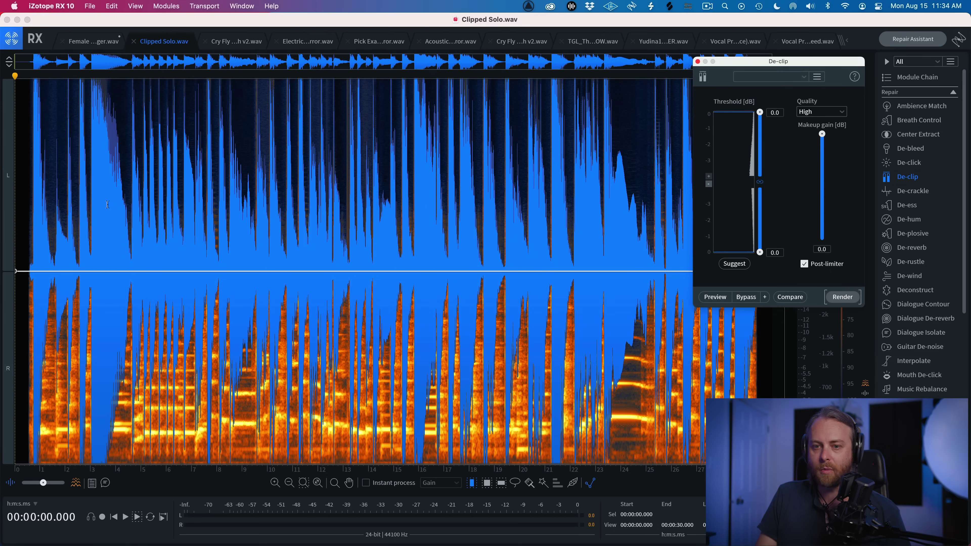
Select the solo from about 0.5 to 7.1 s and render De-clip there with the suggested thresholds
drag(27, 224, 195, 219)
click(738, 265)
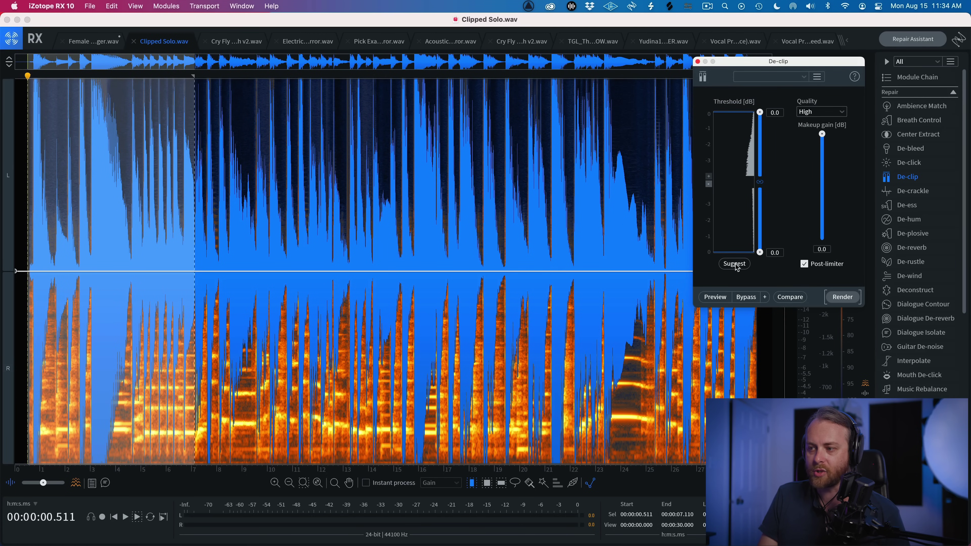
click(837, 297)
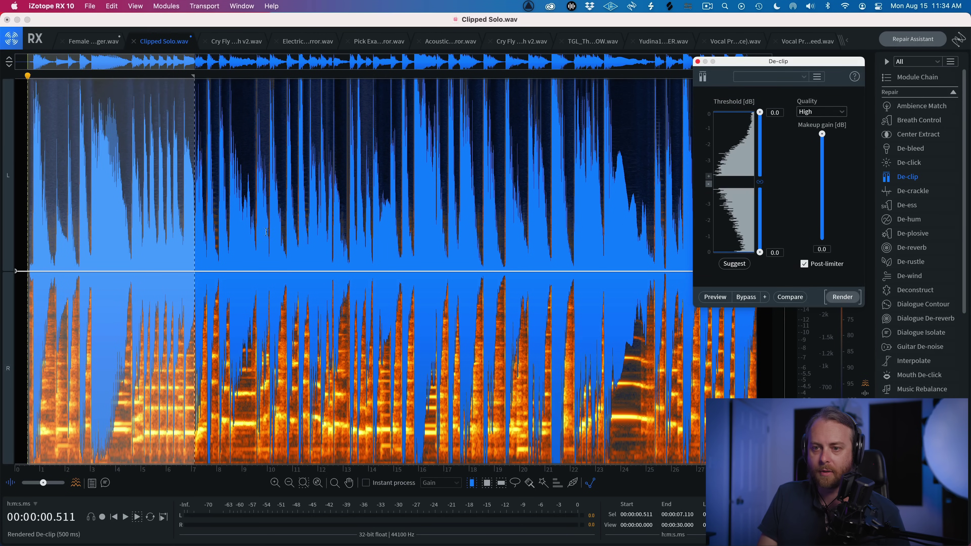
Select the section from about 7.1 to 12.4 s, set both De-clip thresholds to -0.9 dB and render
click(268, 237)
drag(195, 241, 329, 241)
click(761, 252)
drag(760, 253, 760, 238)
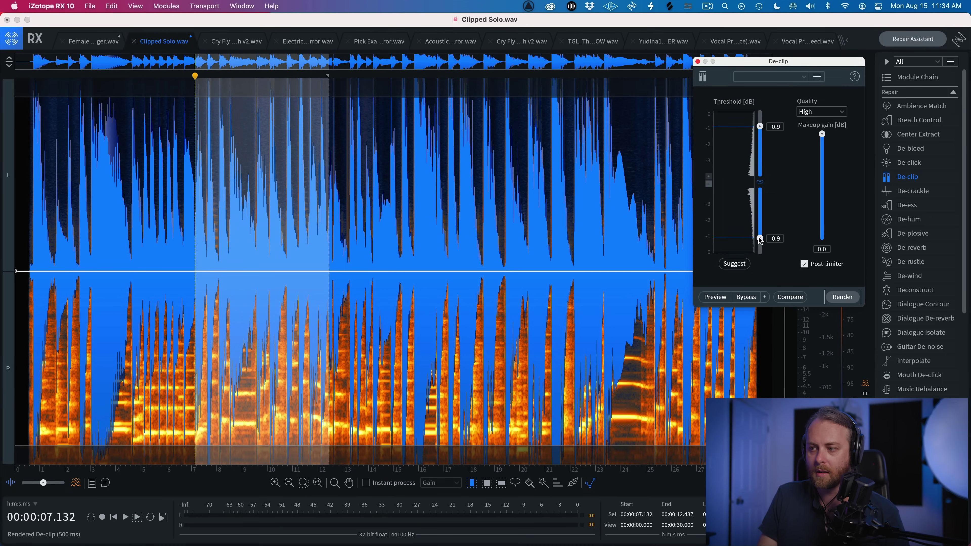
click(843, 301)
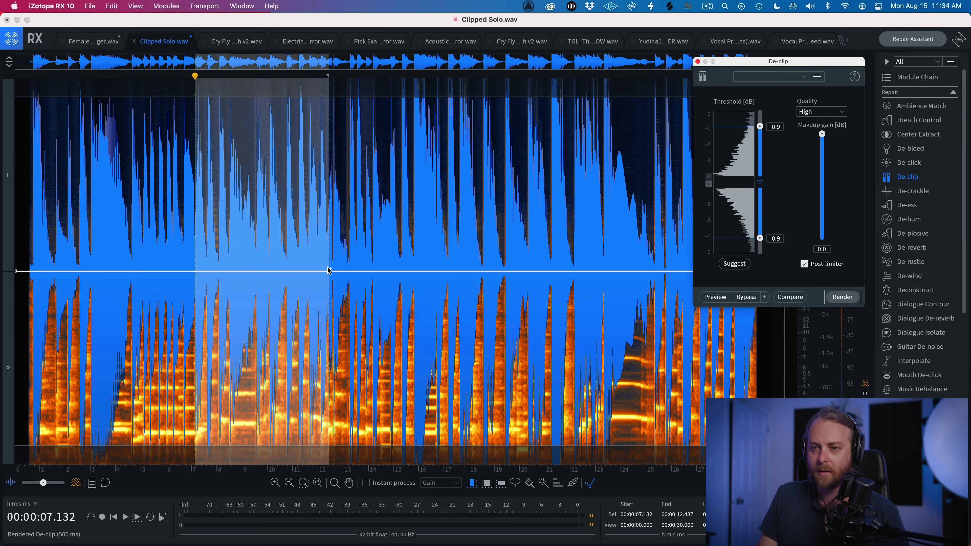
Select the solo from about 12.7 to 18.2 s and render De-clip there with the suggested thresholds
click(356, 241)
drag(335, 241, 474, 238)
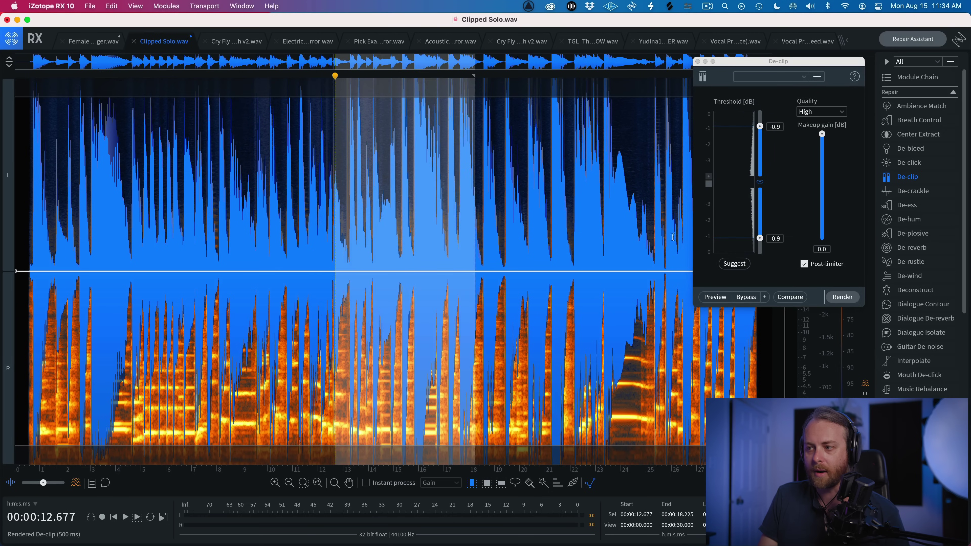
click(743, 264)
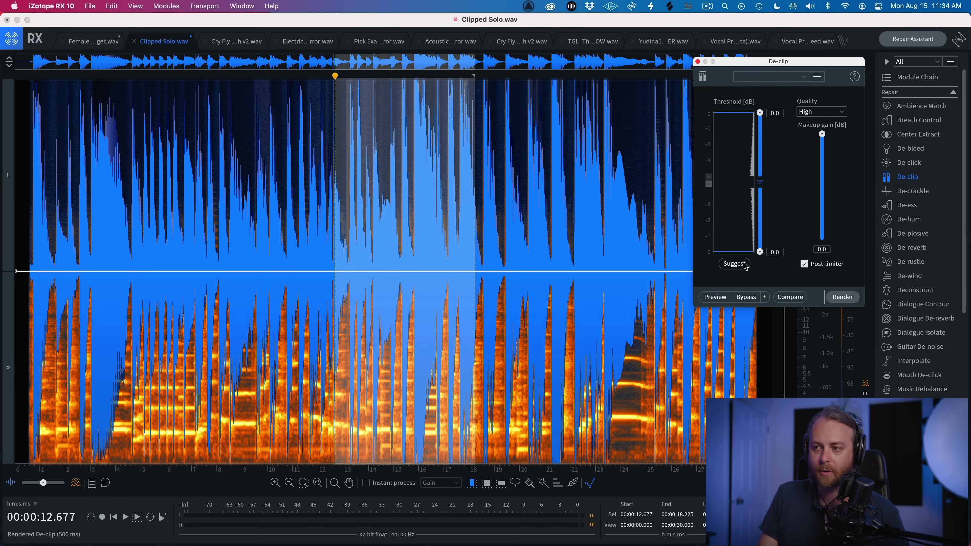
click(850, 299)
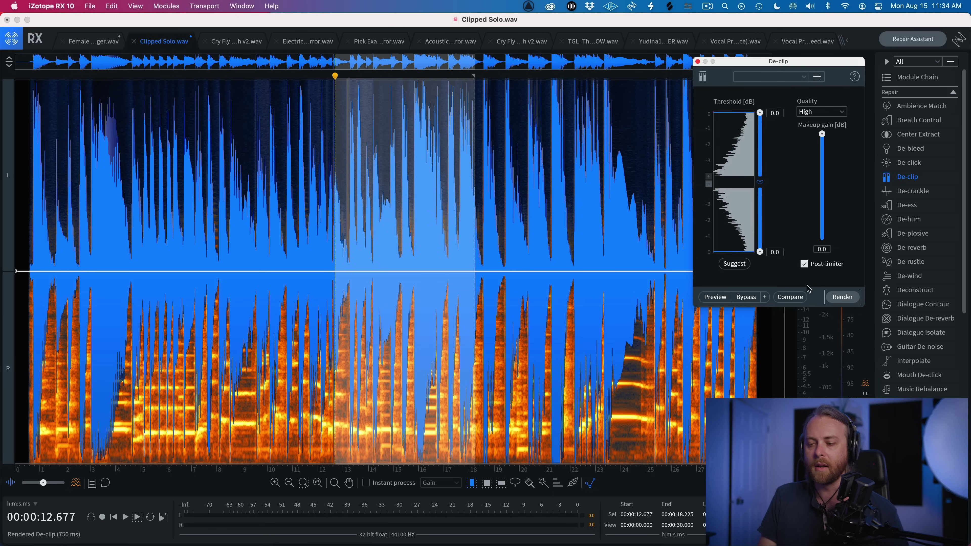
Undo the De-clip renders on the clipped solo and return the playhead to the start
click(536, 183)
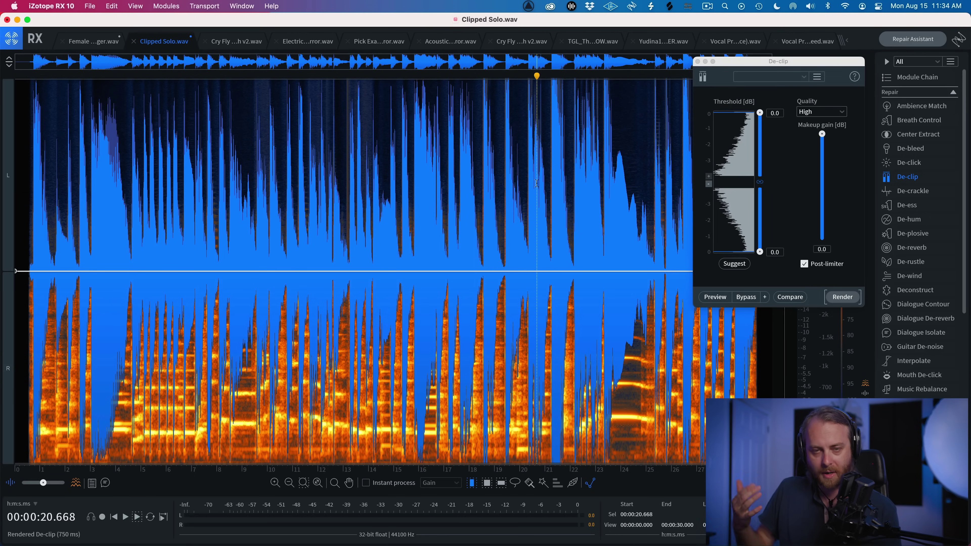
key(super+z)
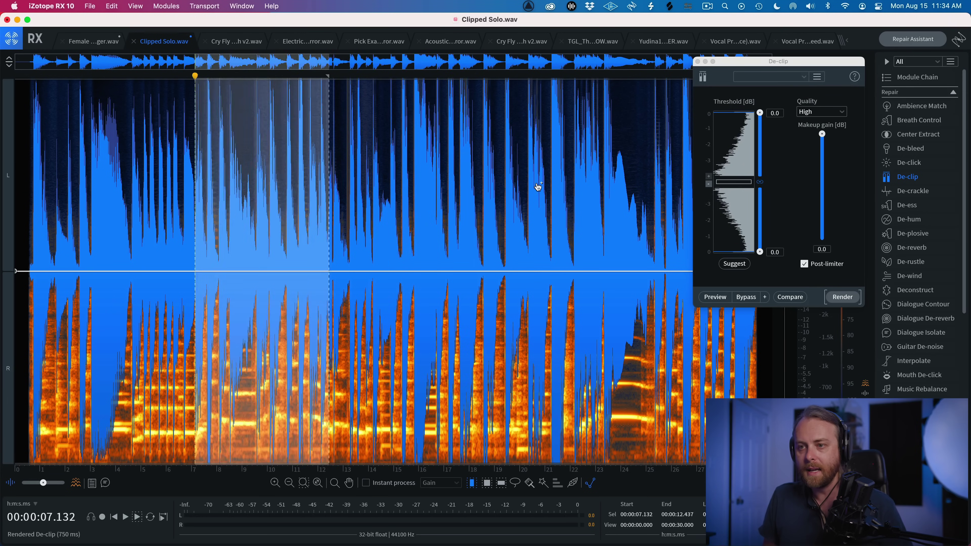
click(497, 201)
key(Home)
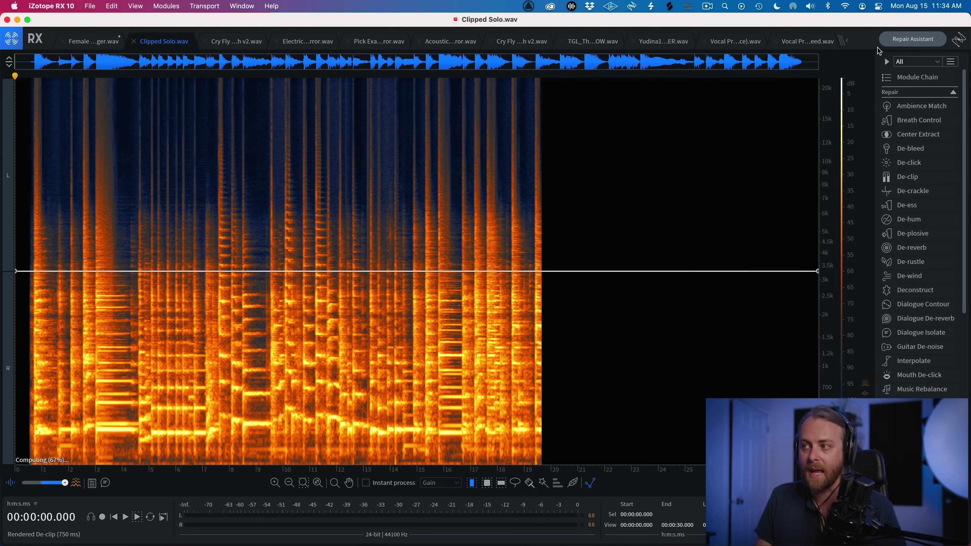
Open Music Rebalance on Cry Fly Die Rough v2.wav and play the section from about 26.5 to 54.7 s
click(901, 40)
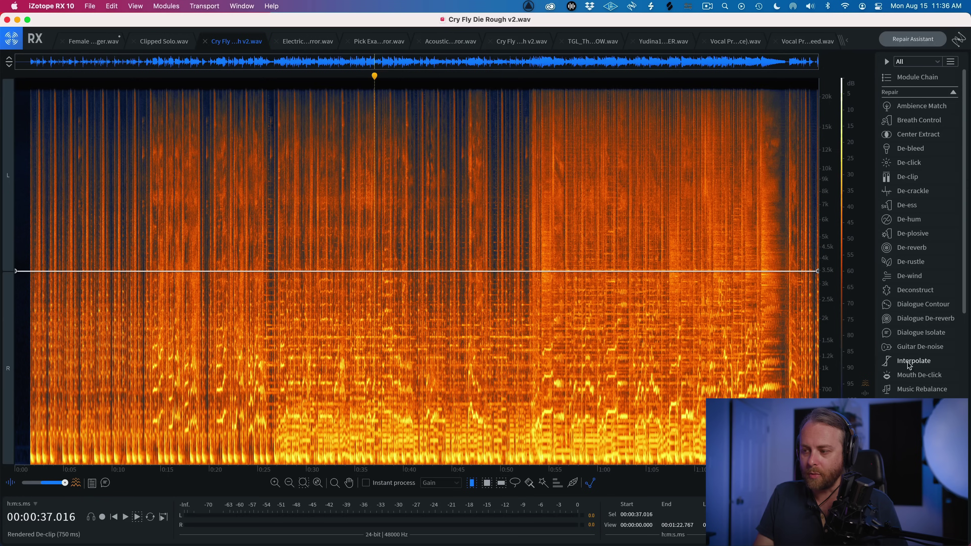
click(921, 389)
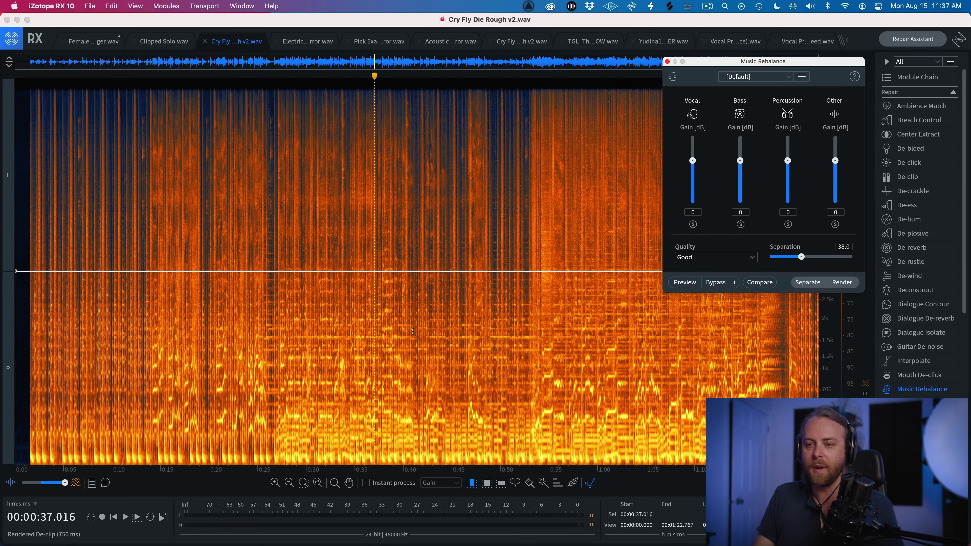
click(276, 340)
drag(272, 339, 545, 339)
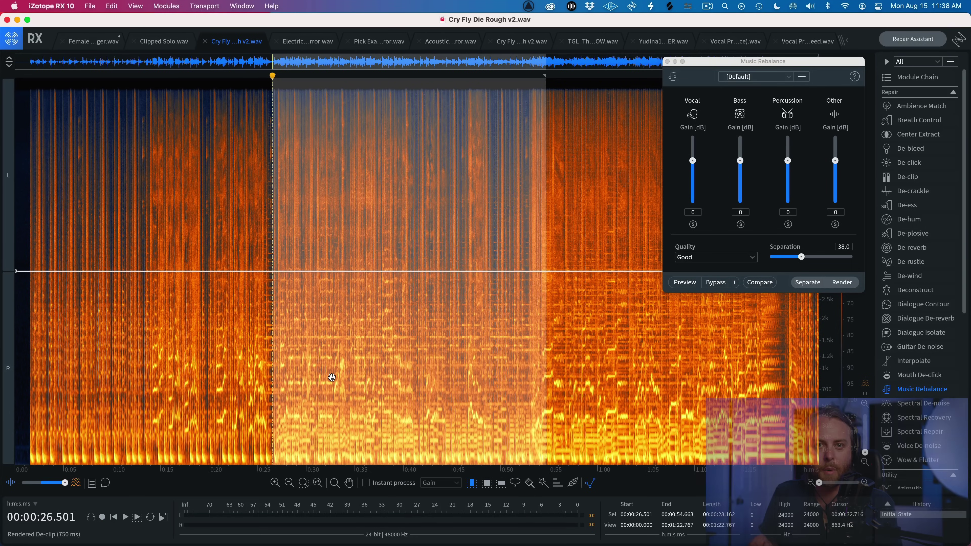
key(space)
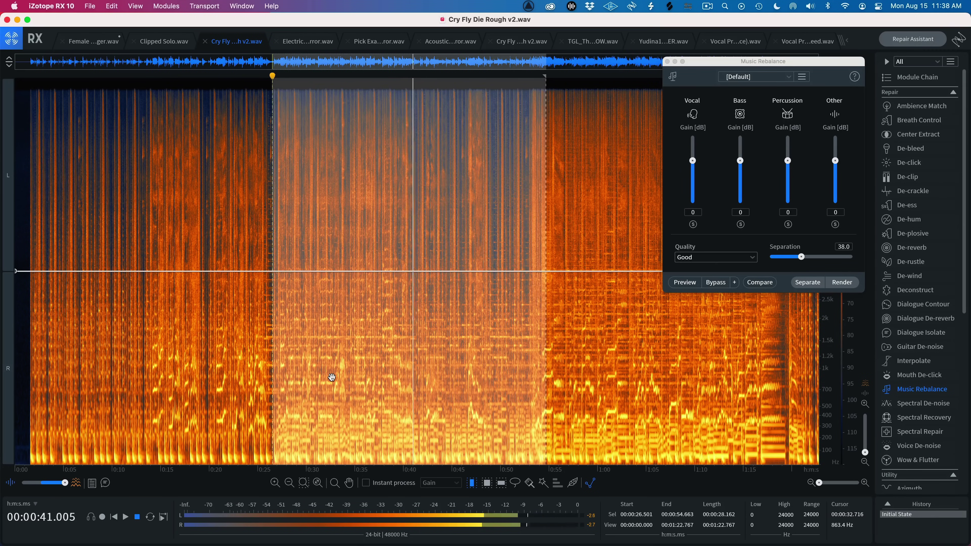
key(space)
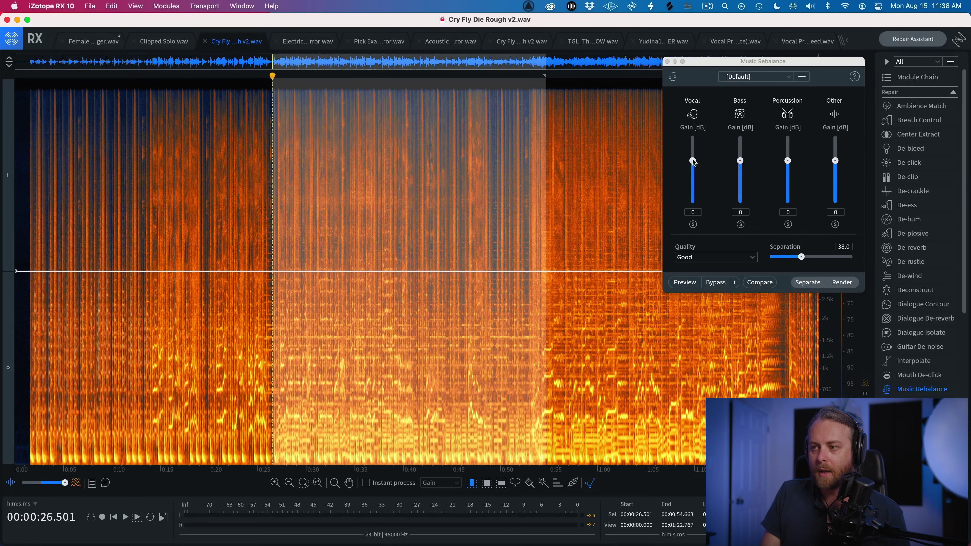
Set the Music Rebalance gains to -2.0 dB for Vocal, -1.0 dB for Bass and +1.0 dB for Percussion, keeping Good quality
click(694, 162)
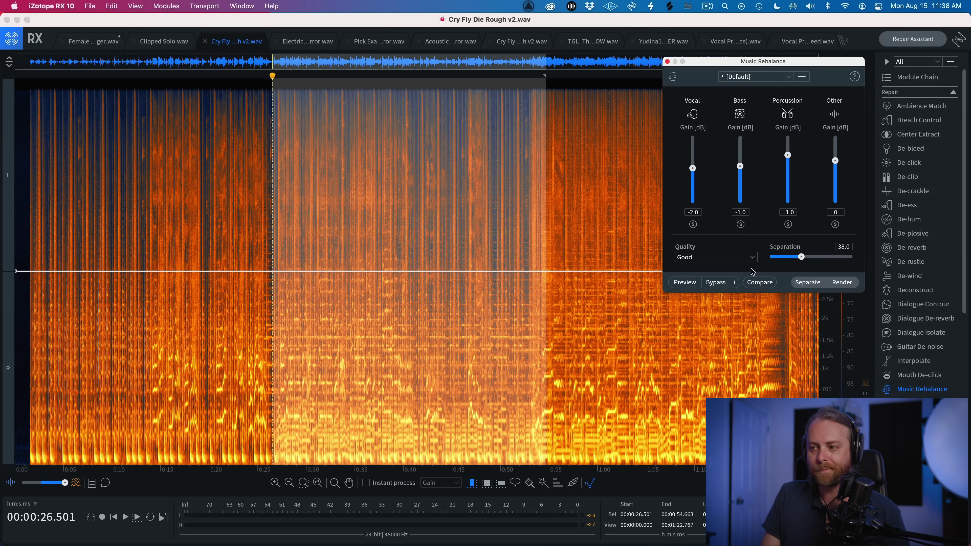
click(732, 262)
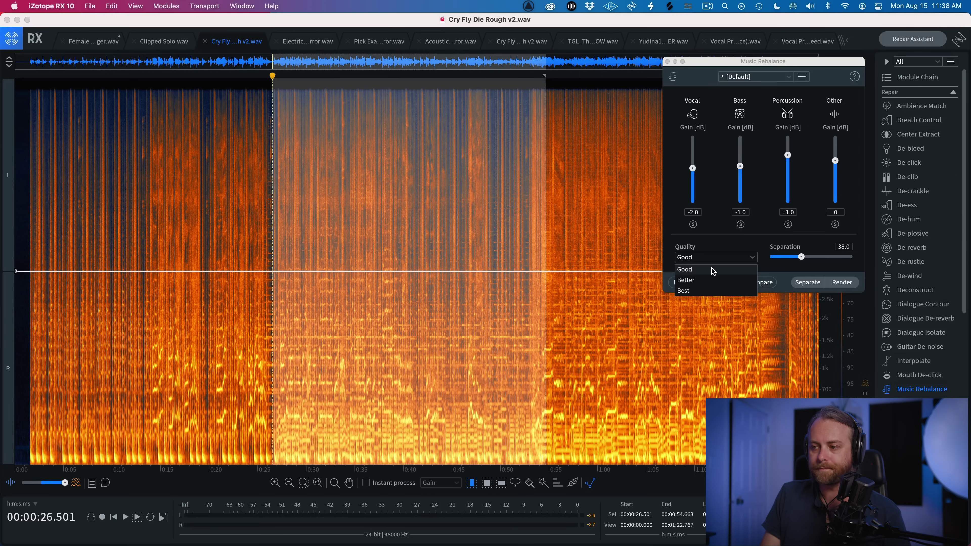
click(697, 269)
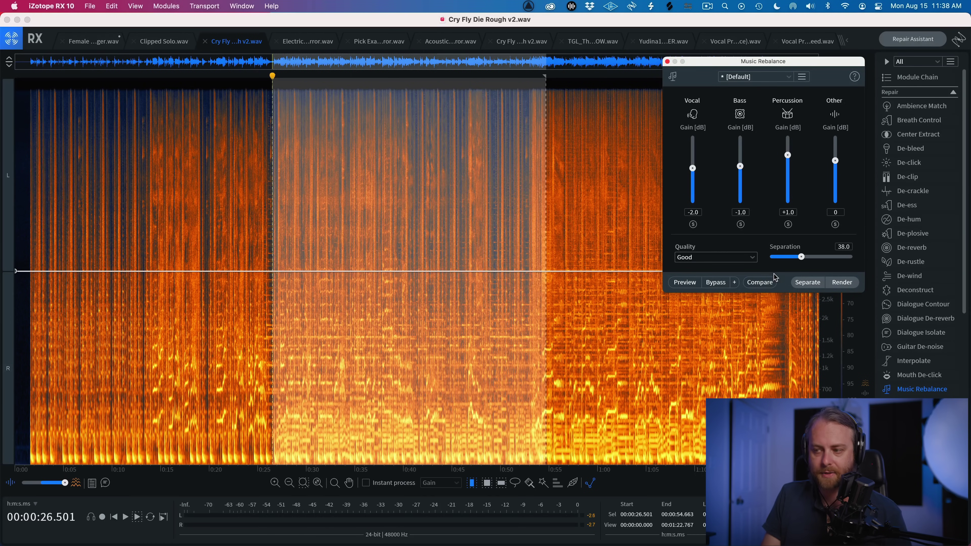
click(751, 265)
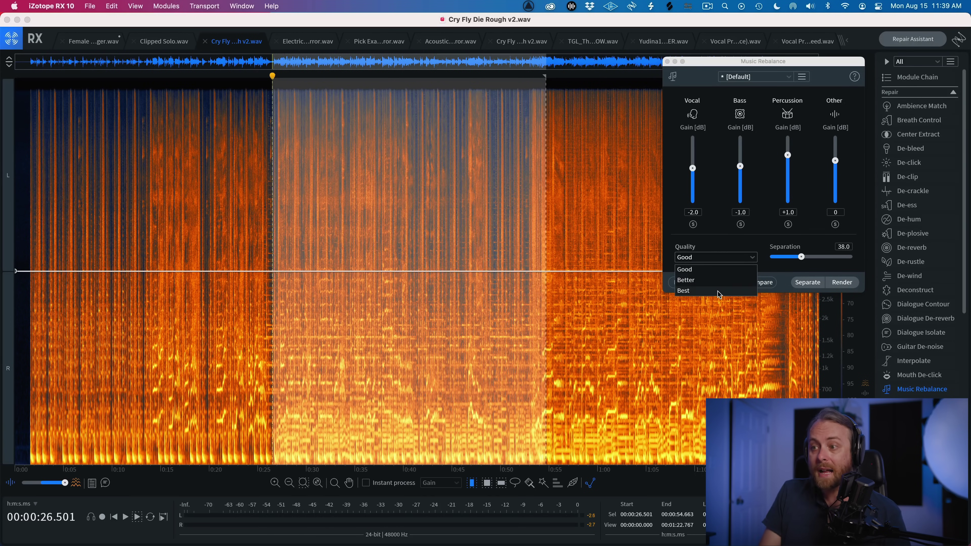
click(725, 269)
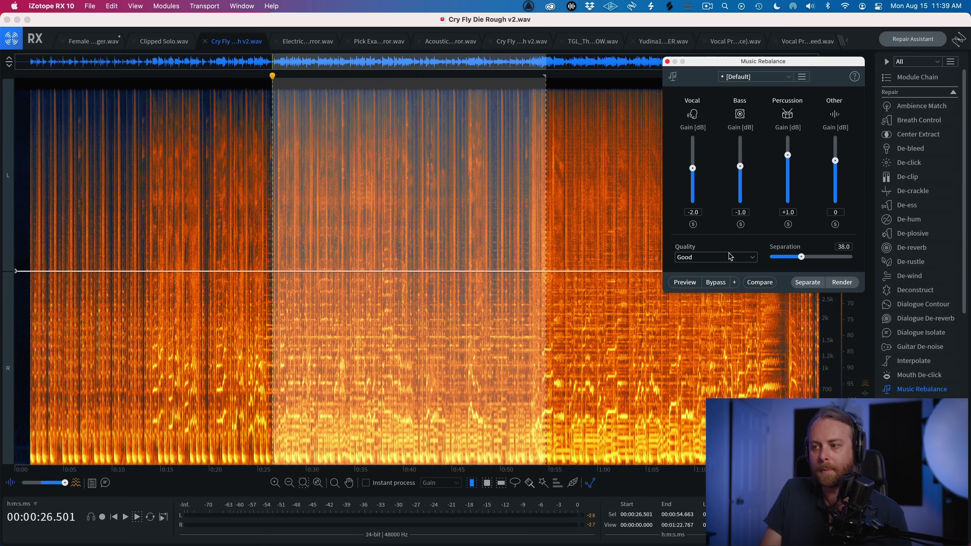
Preview the selected mix section to compare the bypassed and rebalanced sound
click(686, 283)
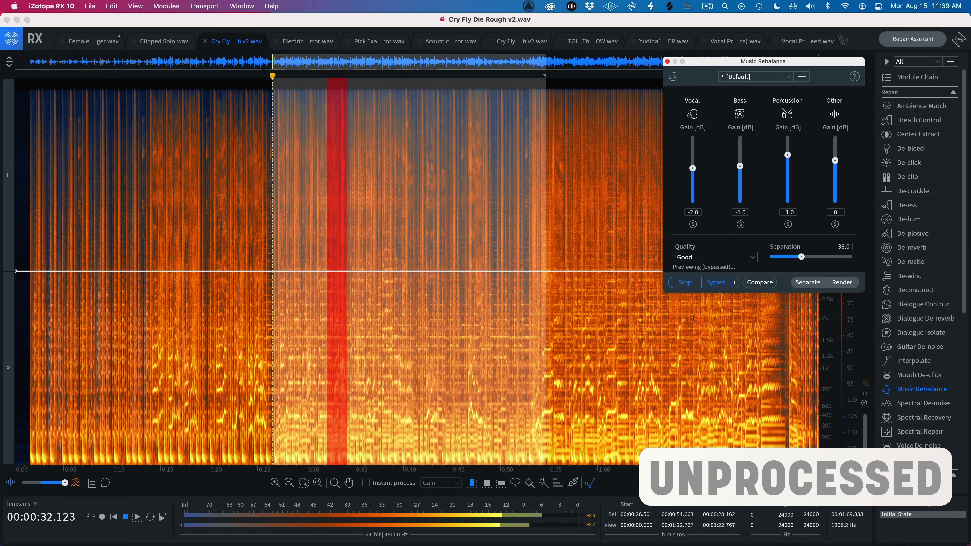
click(678, 284)
click(678, 285)
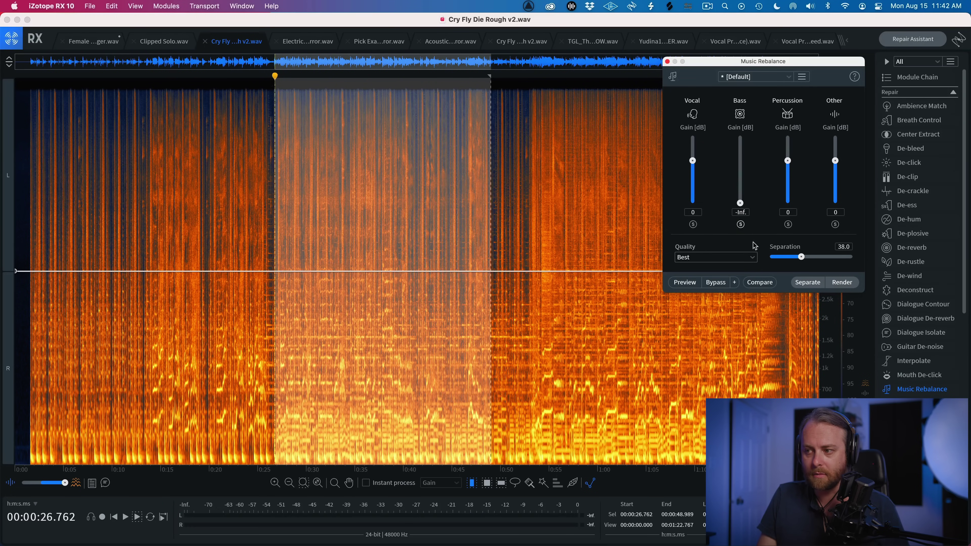
Render the section with Bass gain at -Inf. and Good quality, and play it unprocessed and processed for comparison
click(745, 257)
click(709, 269)
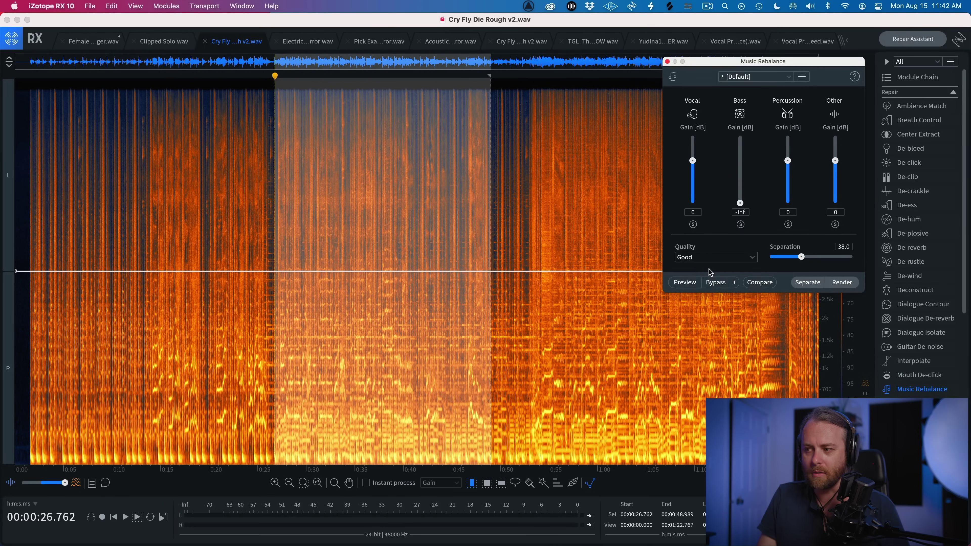
click(844, 282)
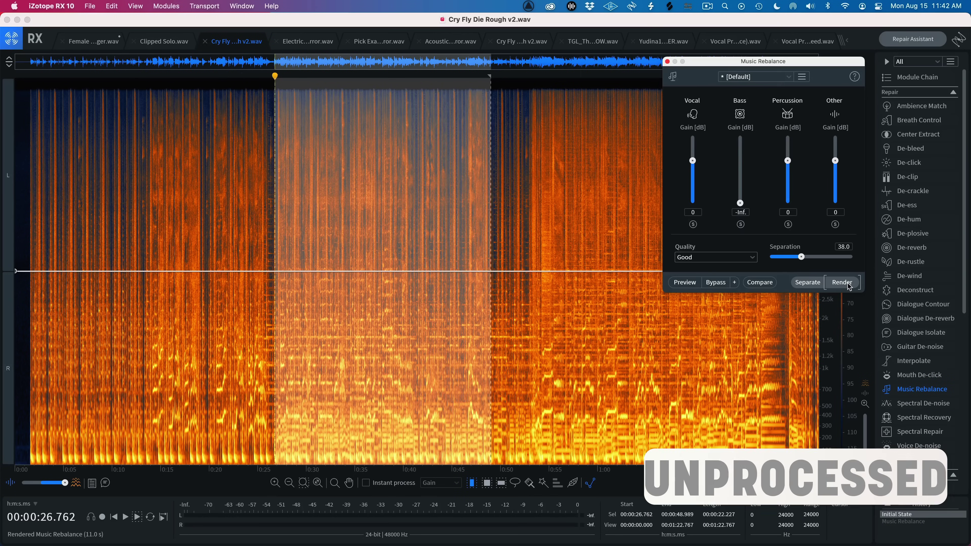
key(space)
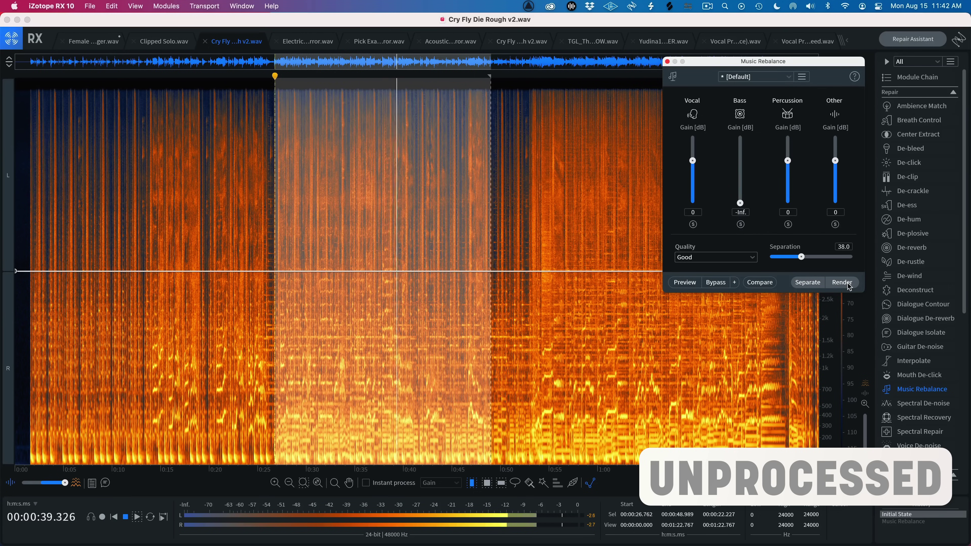
click(842, 282)
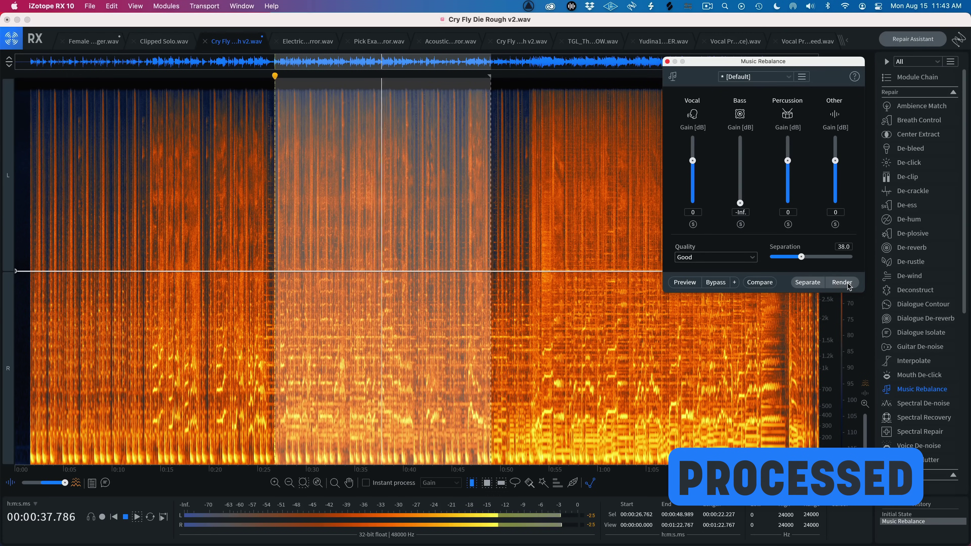
key(space)
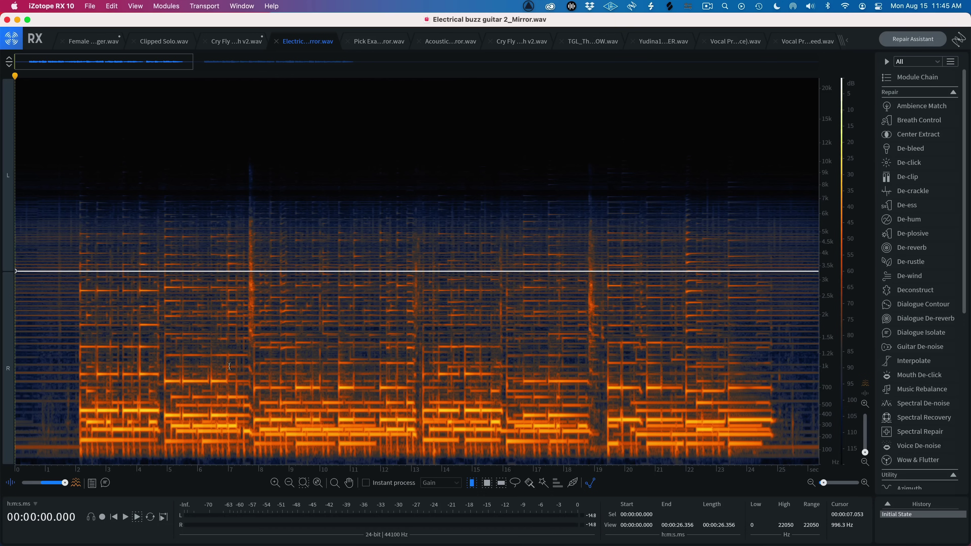
Play Electrical buzz guitar 2_Mirror.wav, and open Guitar De-noise with its Squeak and Pick sections turned off
key(space)
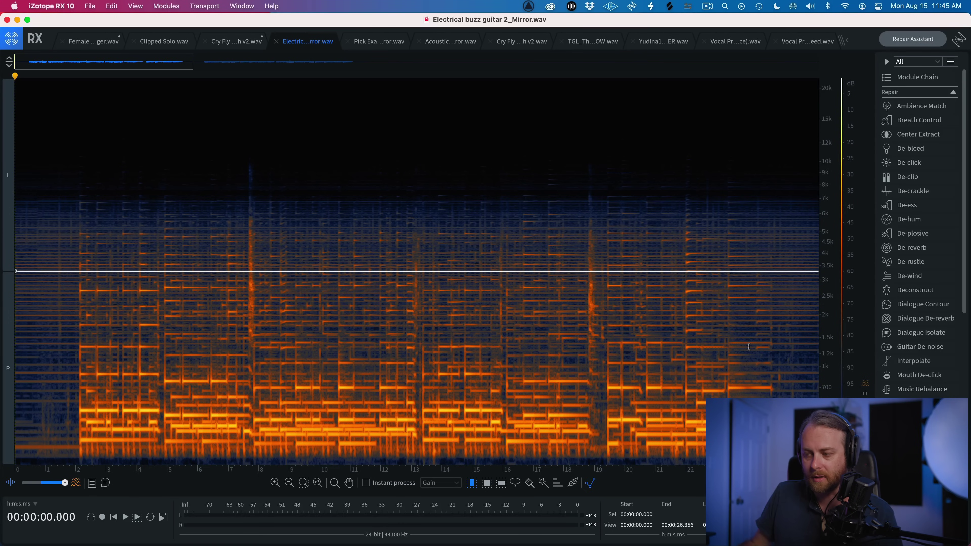
click(911, 349)
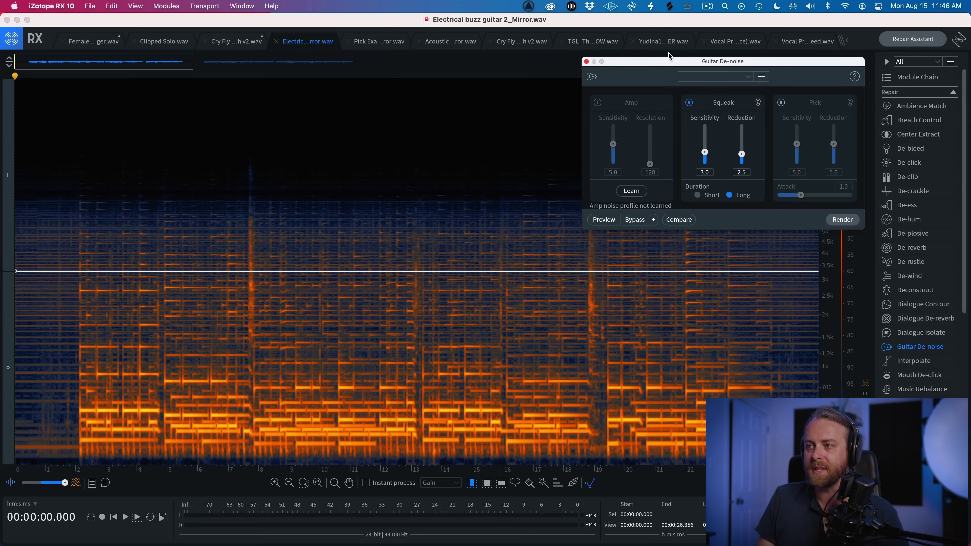
drag(670, 62, 349, 87)
click(459, 126)
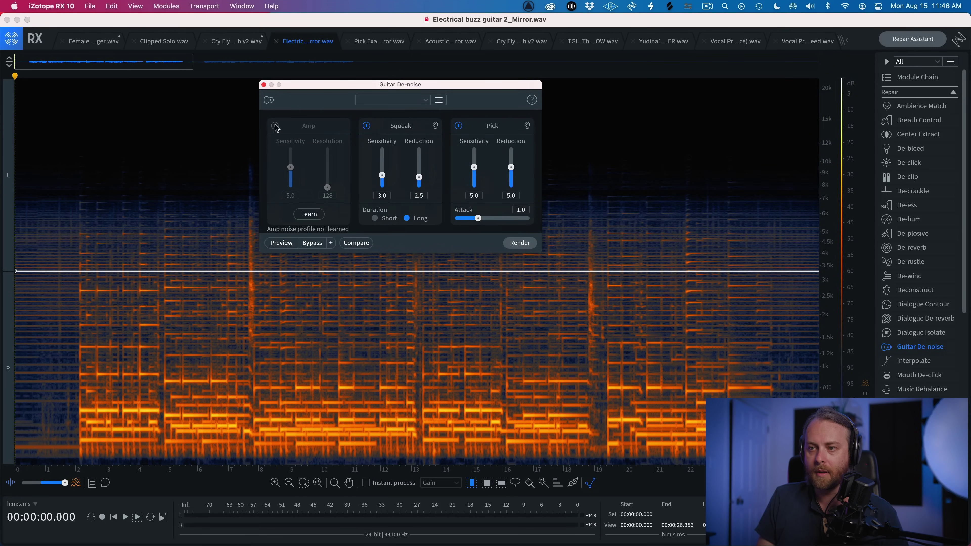
click(367, 126)
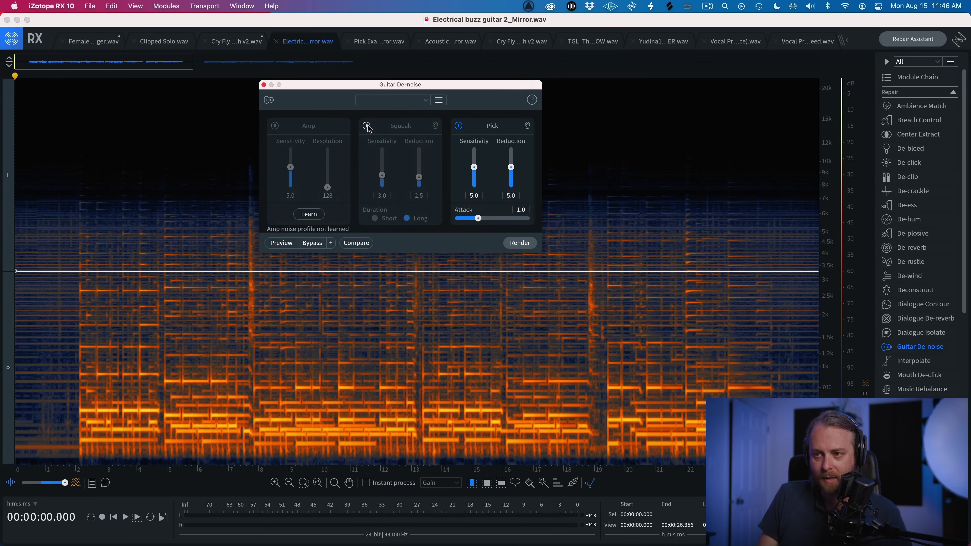
click(459, 126)
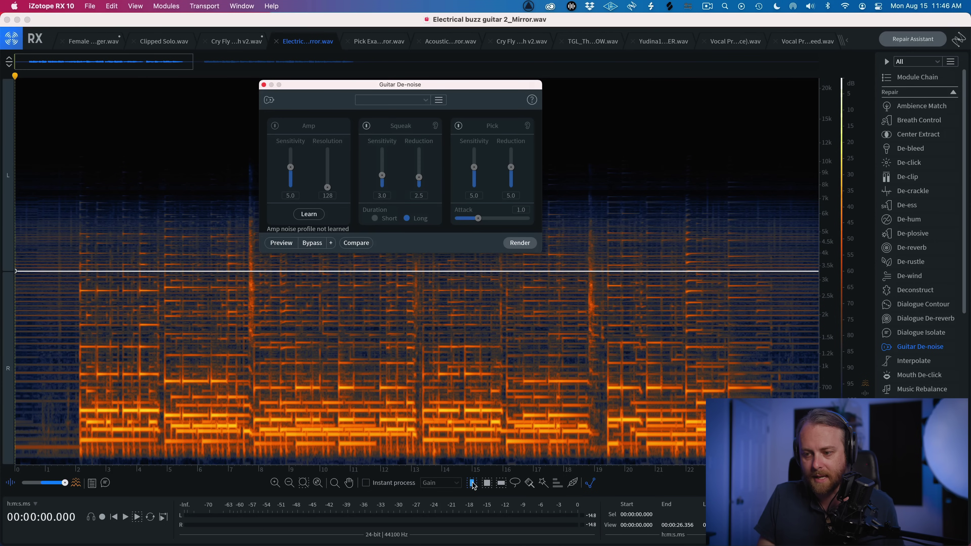
Learn the amp noise profile from the first 2 s of the guitar recording and clear the selection
click(484, 484)
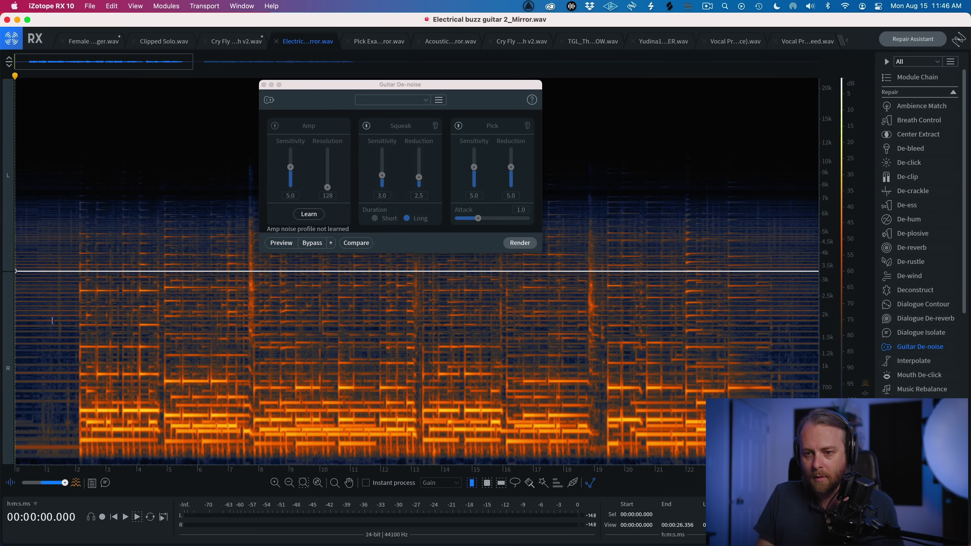
drag(76, 330, 1, 322)
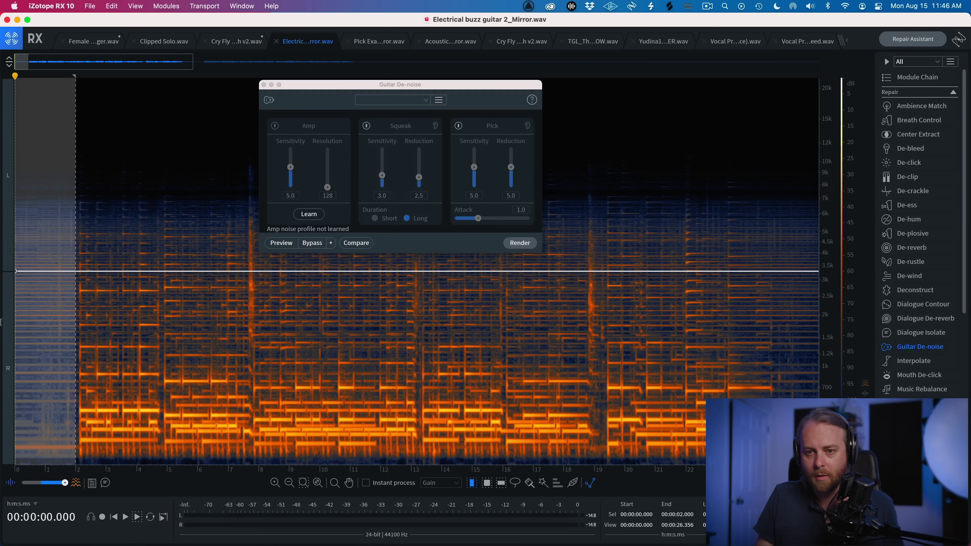
click(306, 215)
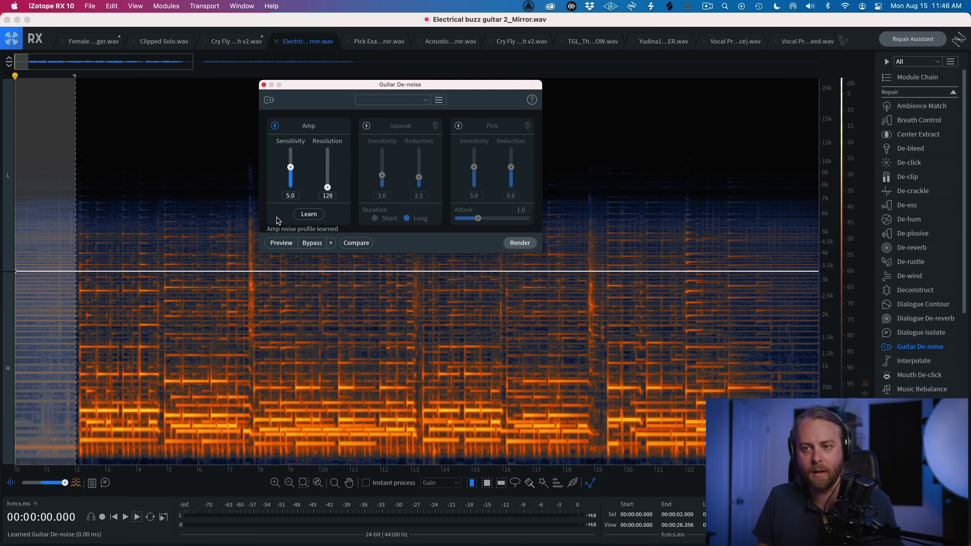
click(150, 215)
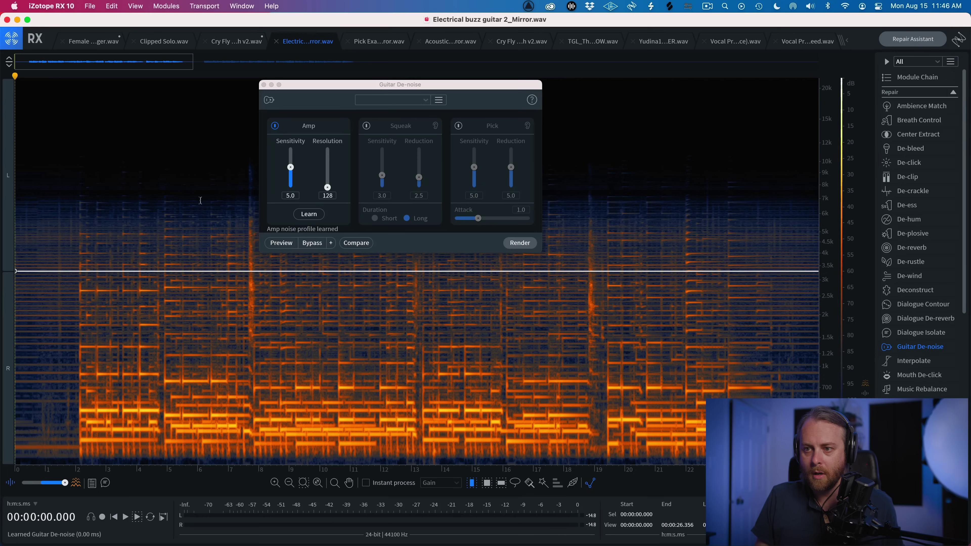
Set the Amp resolution to 1024 and render Guitar De-noise over the first 7.6 s or so
drag(328, 188, 327, 187)
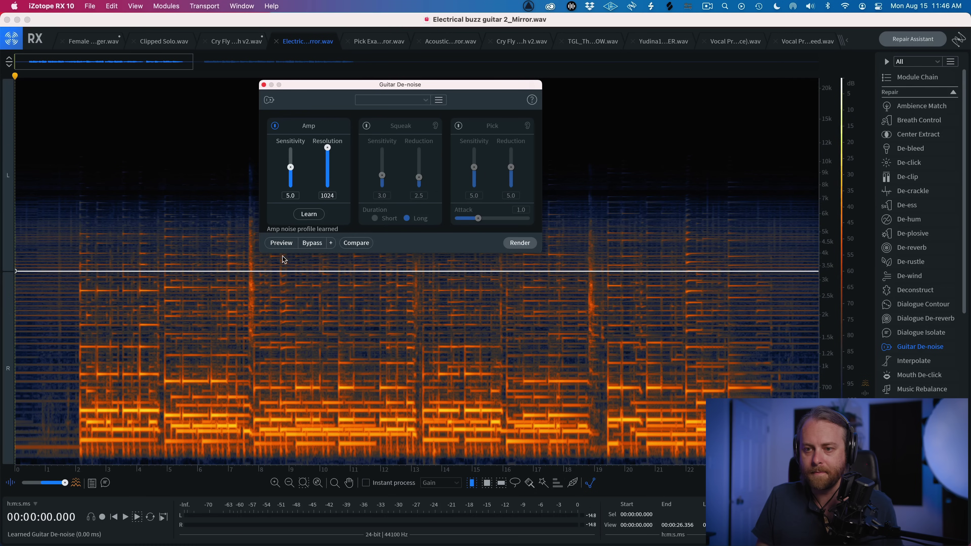
drag(246, 257, 15, 257)
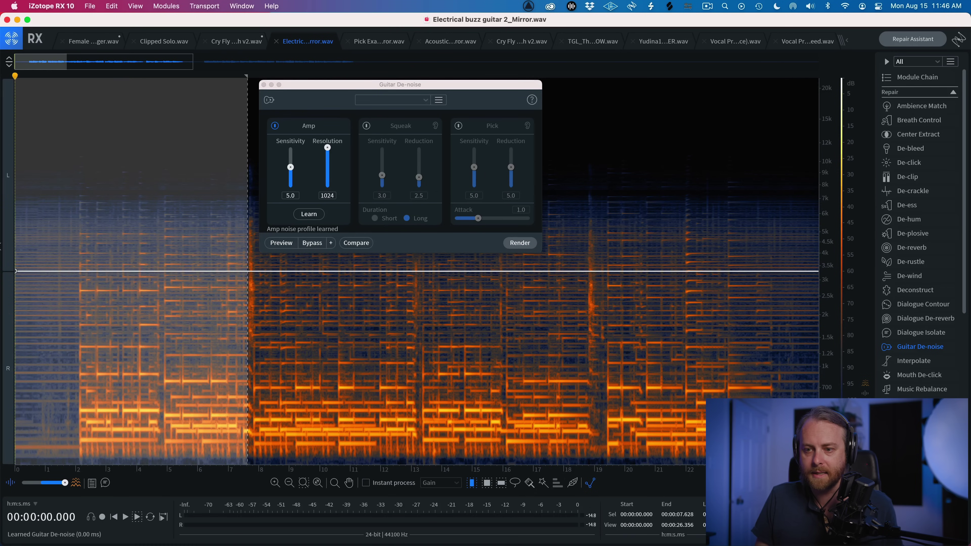
click(520, 243)
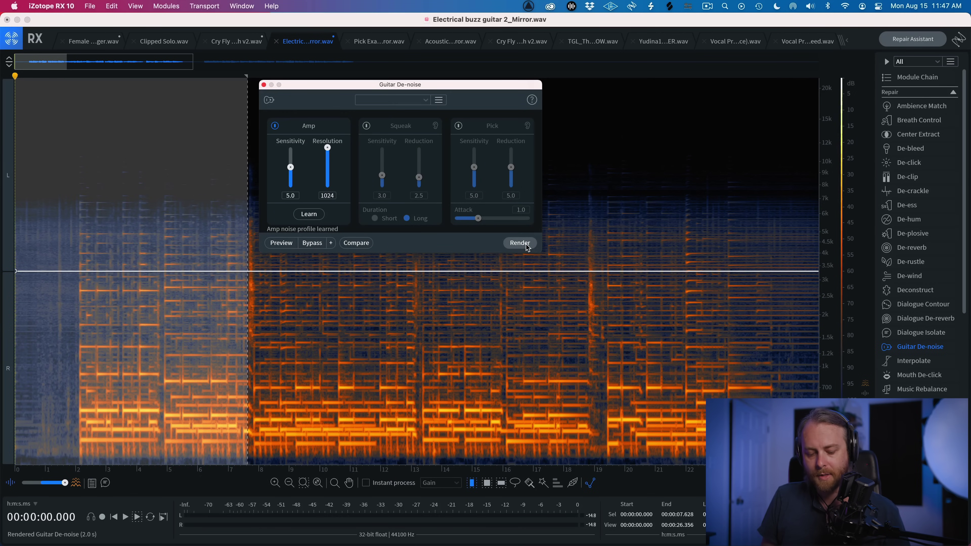
Play the selected 7.6 s of buzzing guitar unprocessed and with the Guitar De-noise render reapplied for comparison
key(super+z)
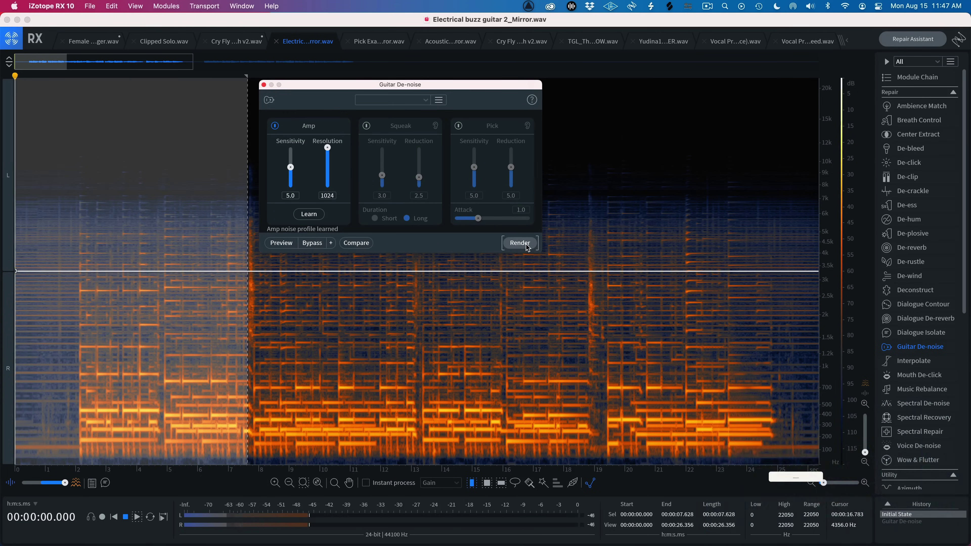
key(space)
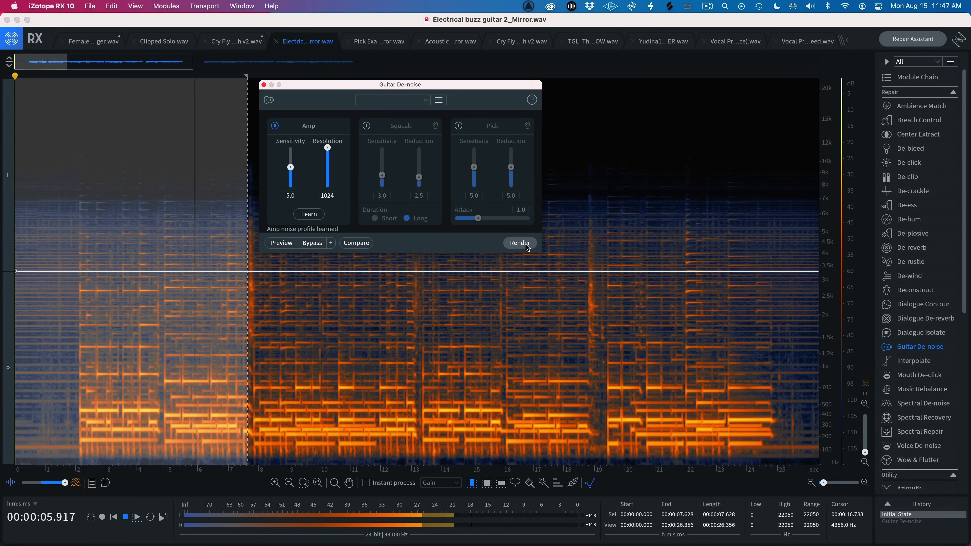
key(space)
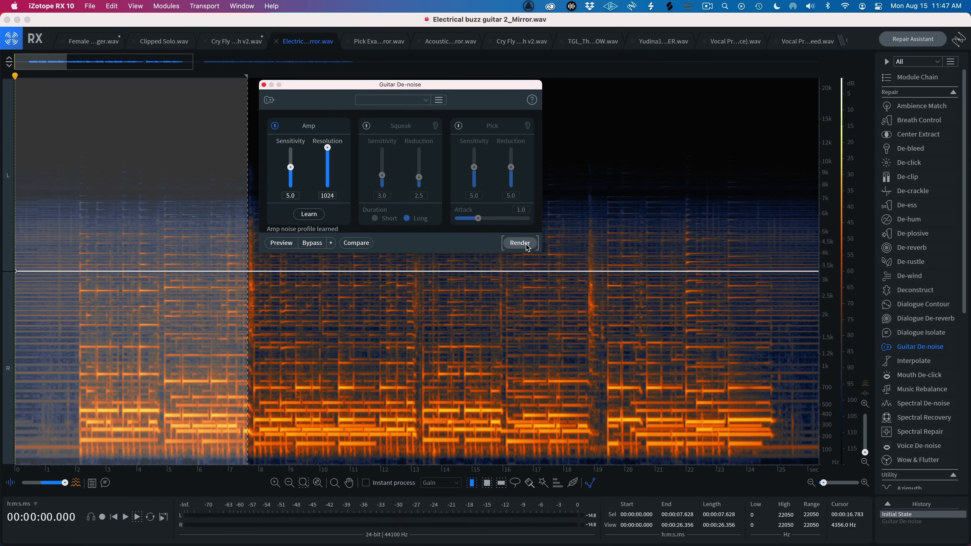
key(super+shift+z)
key(space)
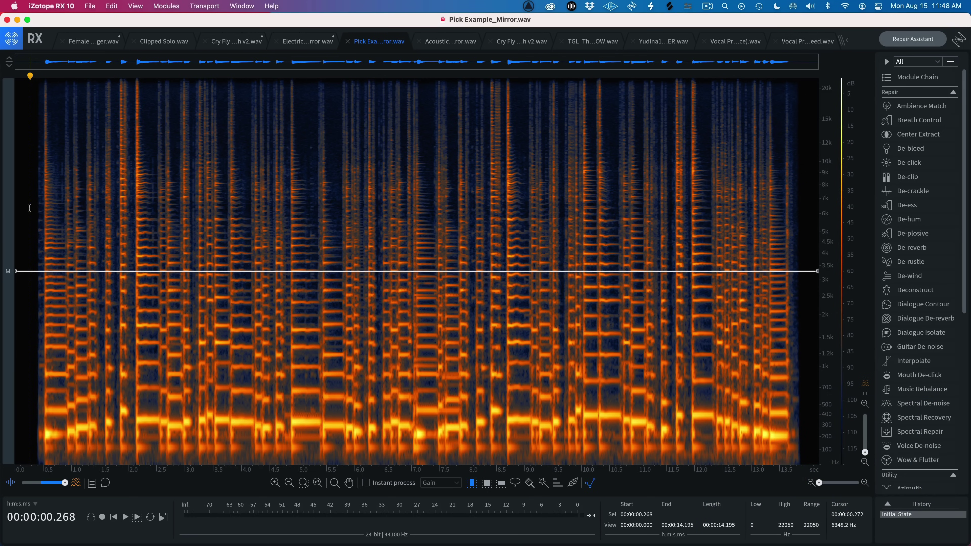
Play Pick Example_Mirror.wav from 0.268 s and switch the display to the waveform only
key(space)
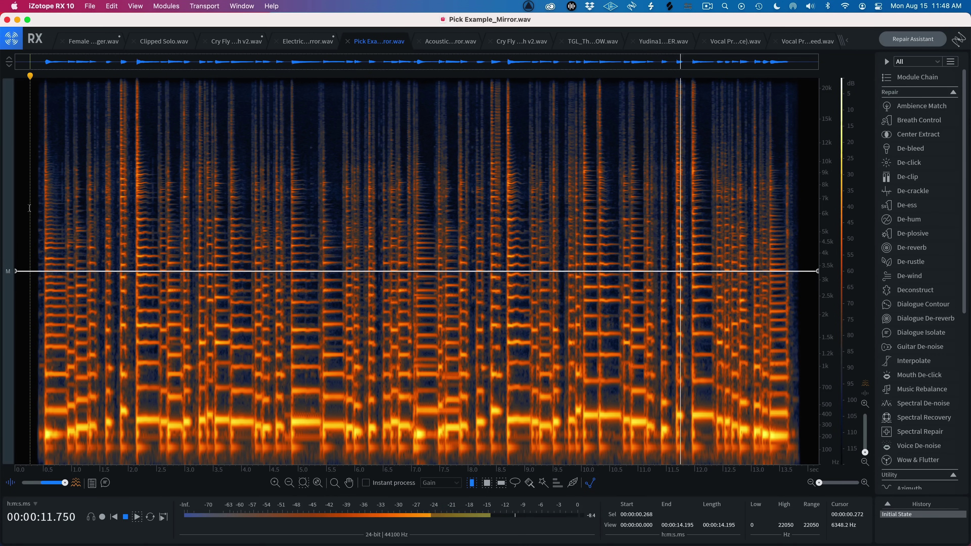
key(space)
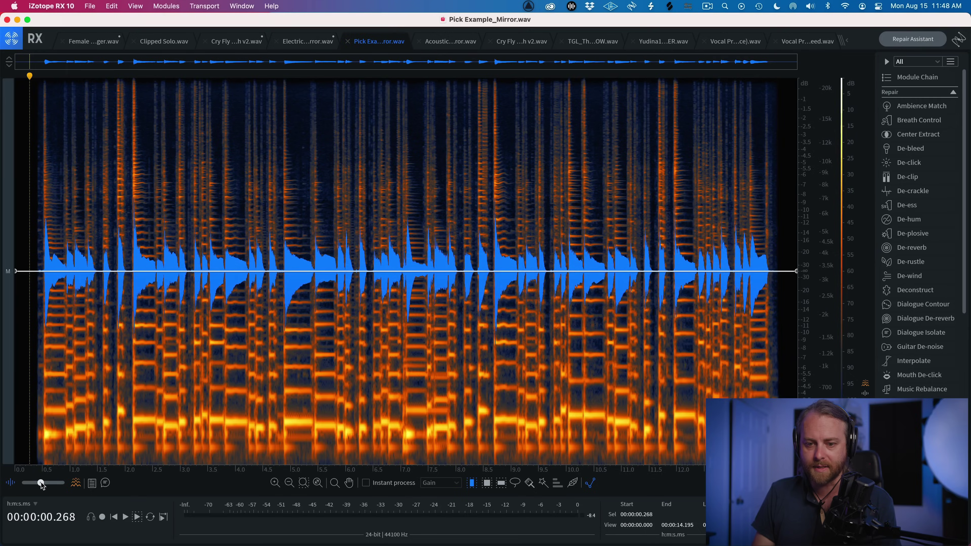
drag(41, 483, 8, 483)
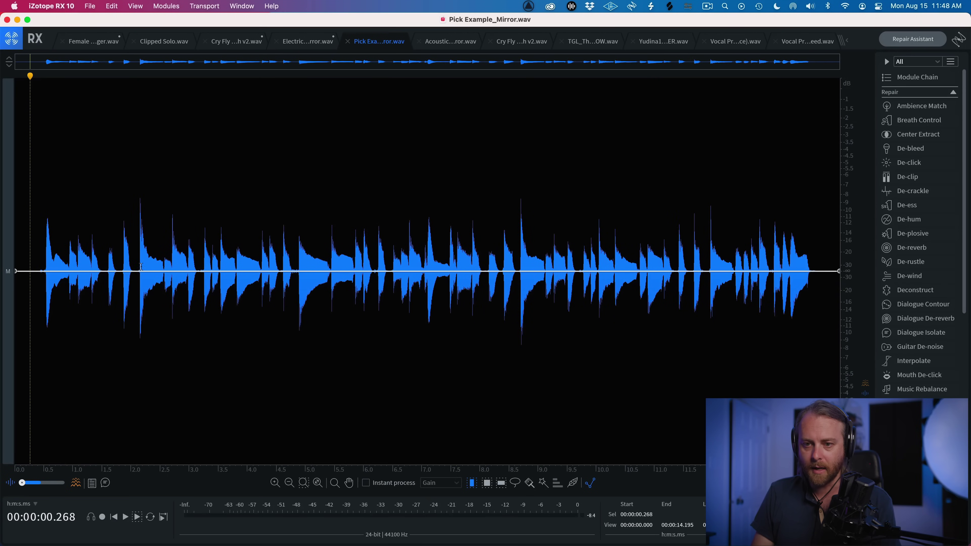
Locate the pick spikes near 8.7 s and 12 s in the waveform and examine the ones around 12 s closely
click(520, 252)
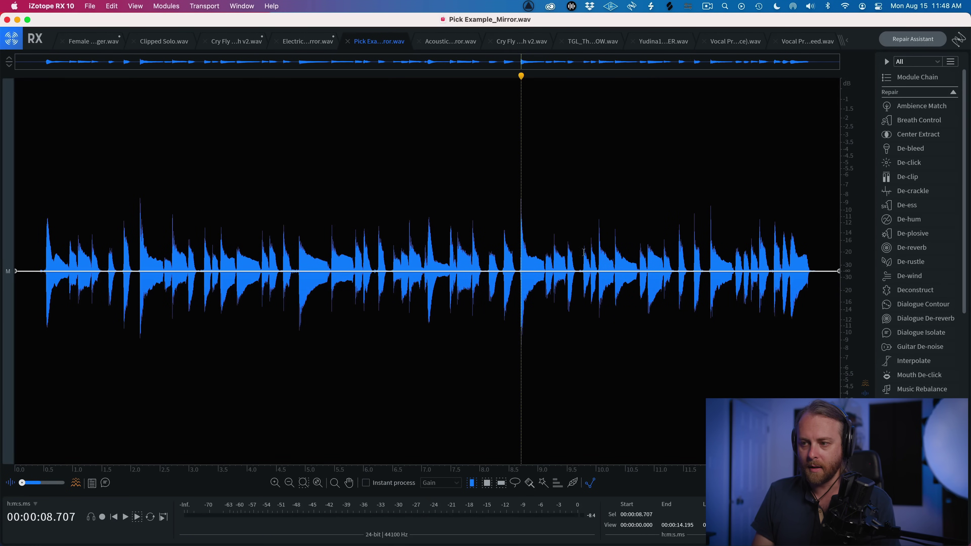
click(711, 248)
scroll(722, 253, up, 10)
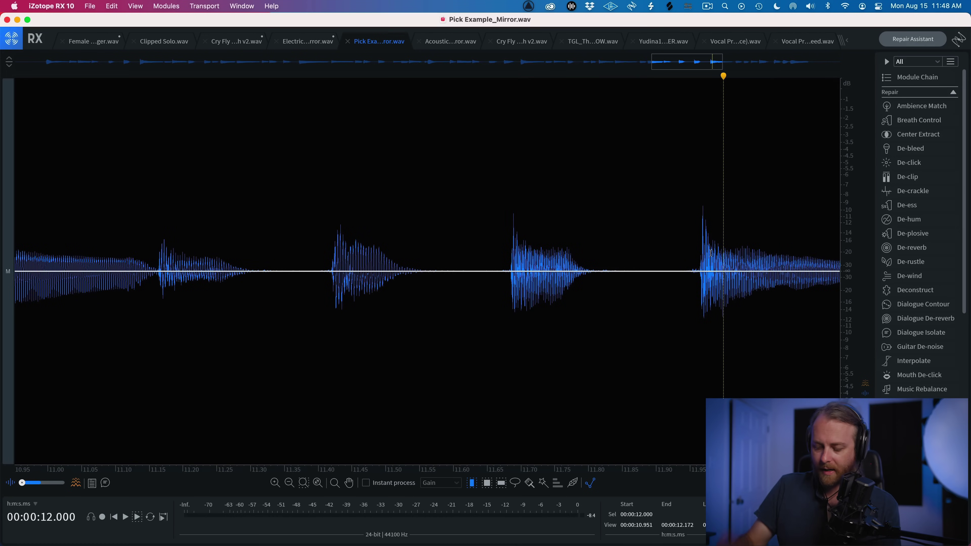
scroll(711, 253, up, 6)
scroll(711, 253, down, 4)
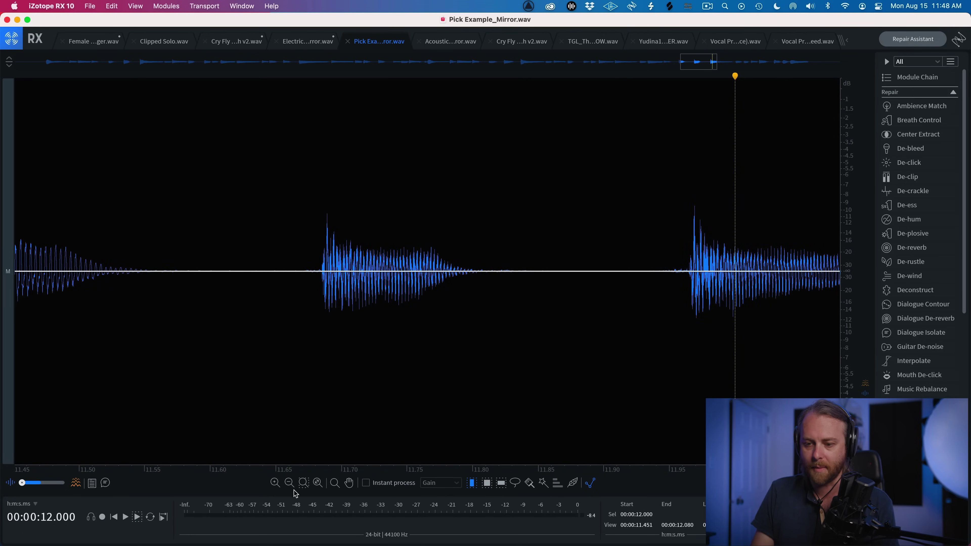
scroll(459, 338, down, 3)
Audition the pick attacks from 11.955 s and 11.391 s, and select and play the range from 11.600 to 12.328 s
click(545, 251)
key(space)
key(space)
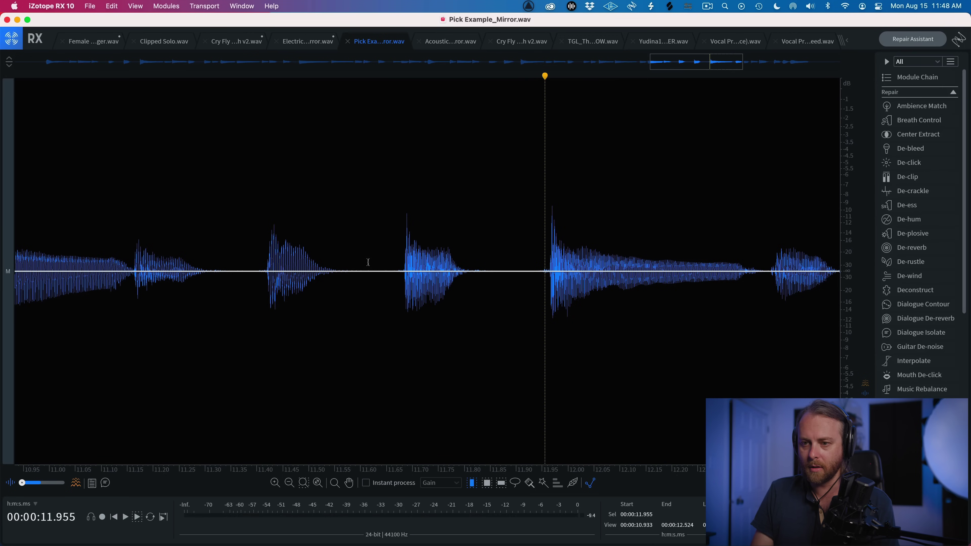
click(251, 244)
key(space)
key(space)
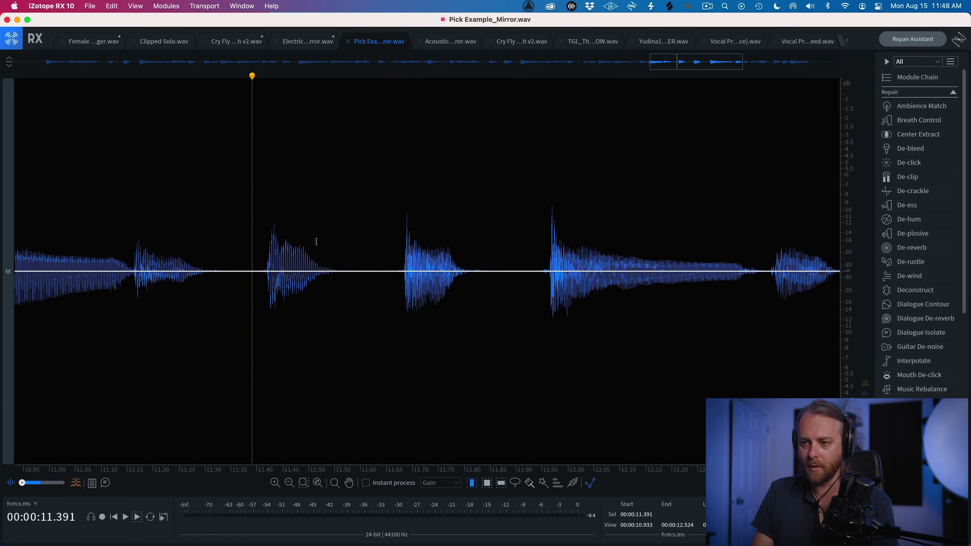
drag(360, 238, 390, 238)
shift+click(738, 239)
key(space)
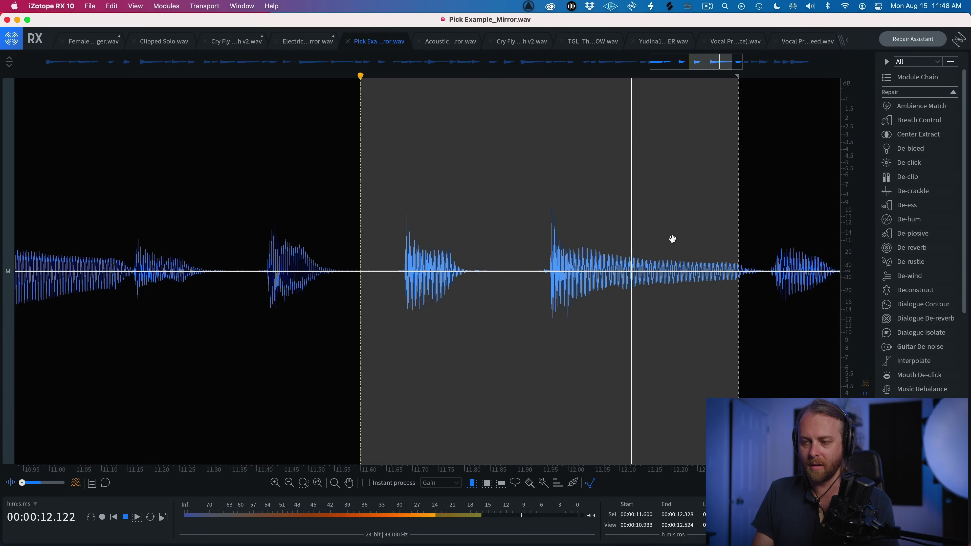
Clear the selection, return the playhead to the start and show the whole file with waveform and spectrogram blended equally
scroll(558, 242, down, 2)
scroll(558, 242, down, 3)
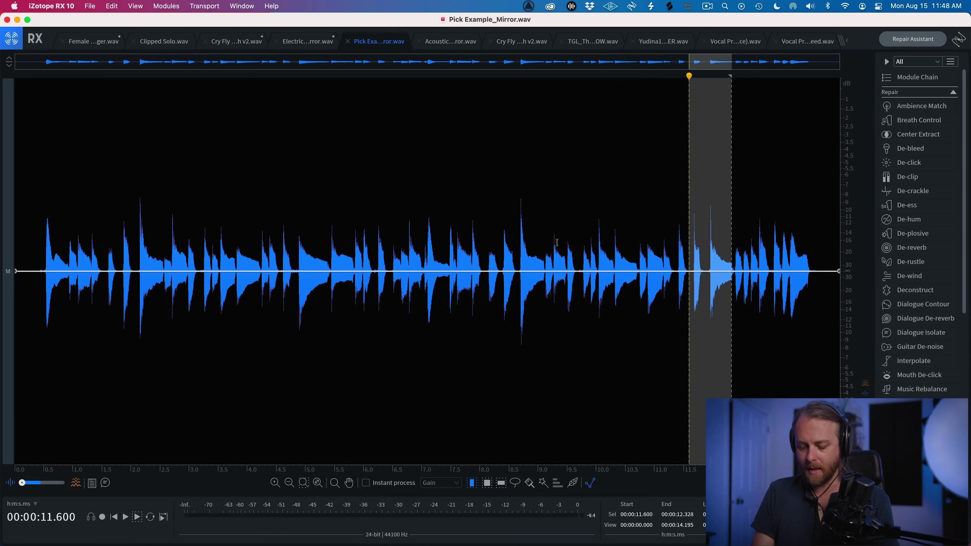
key(Home)
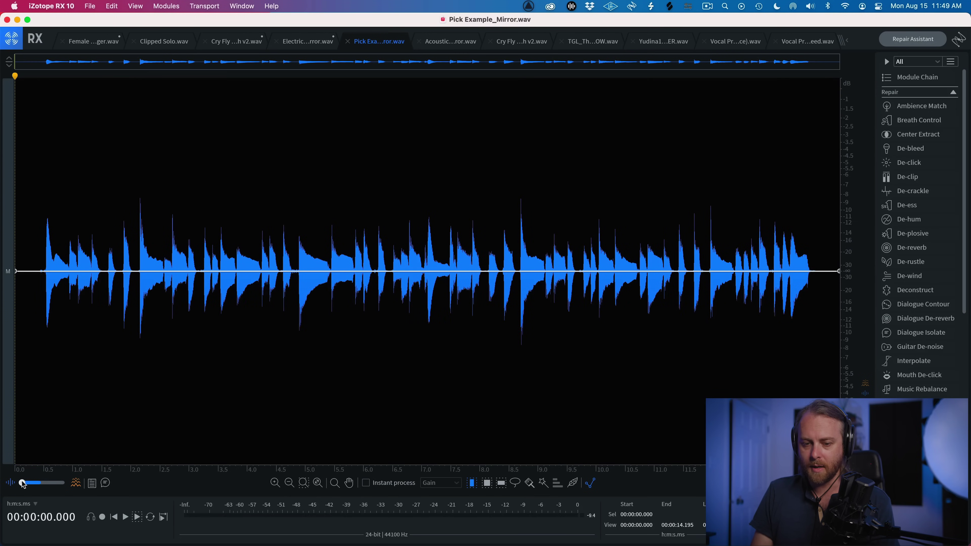
drag(31, 484, 41, 483)
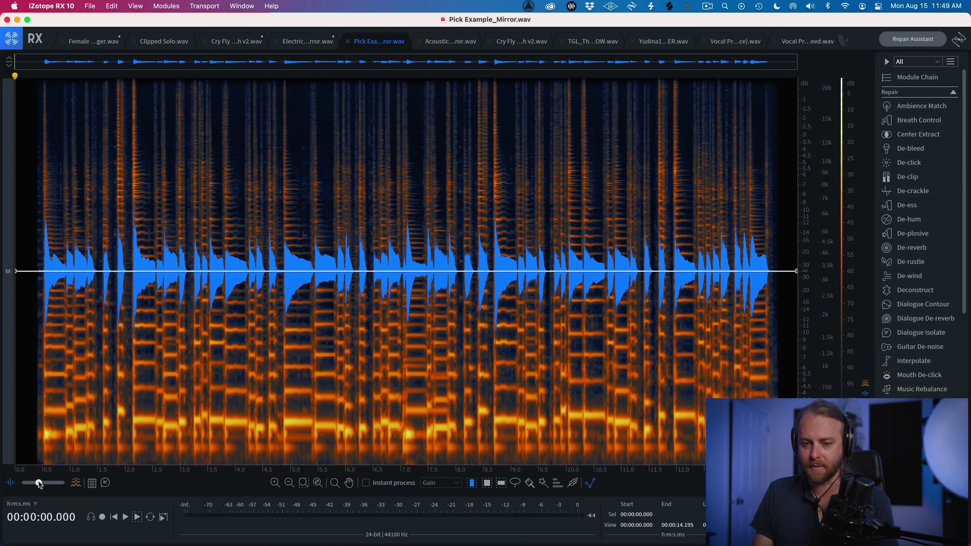
click(96, 367)
key(Home)
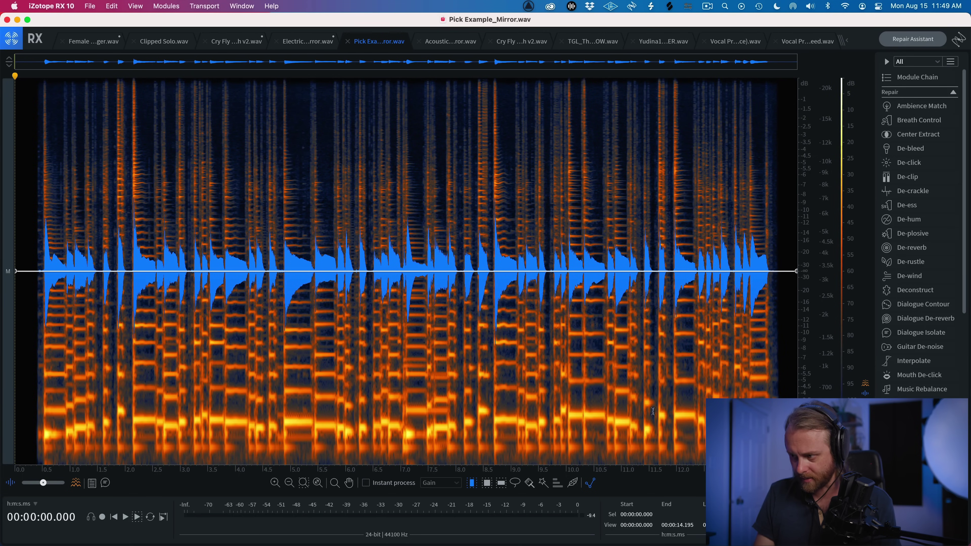
Open Guitar De-noise, turn on its Pick section and preview the pick recording
click(896, 347)
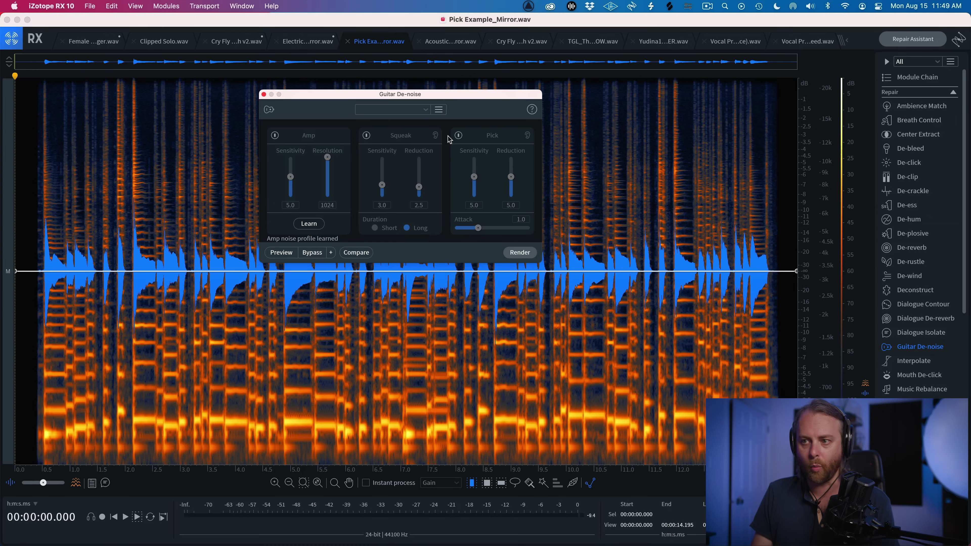
click(458, 135)
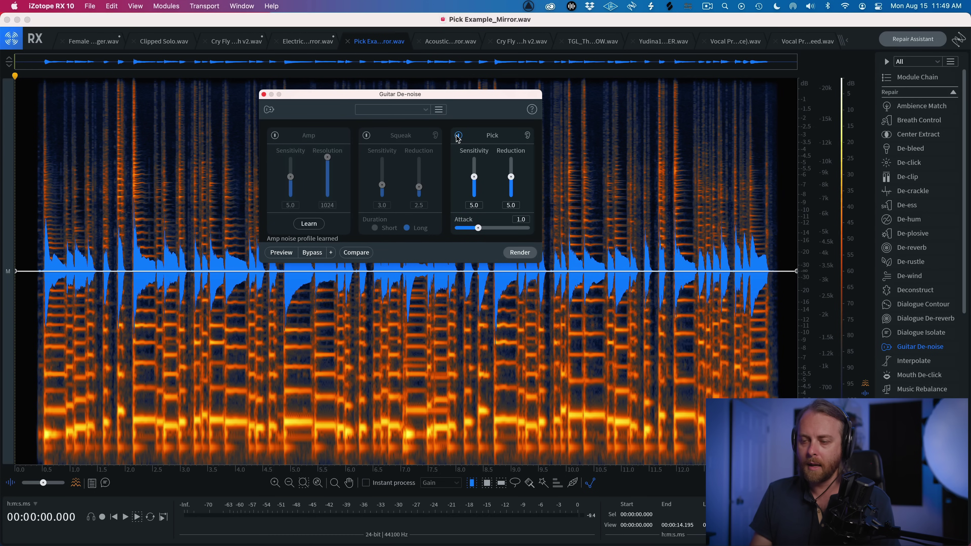
drag(484, 95, 536, 79)
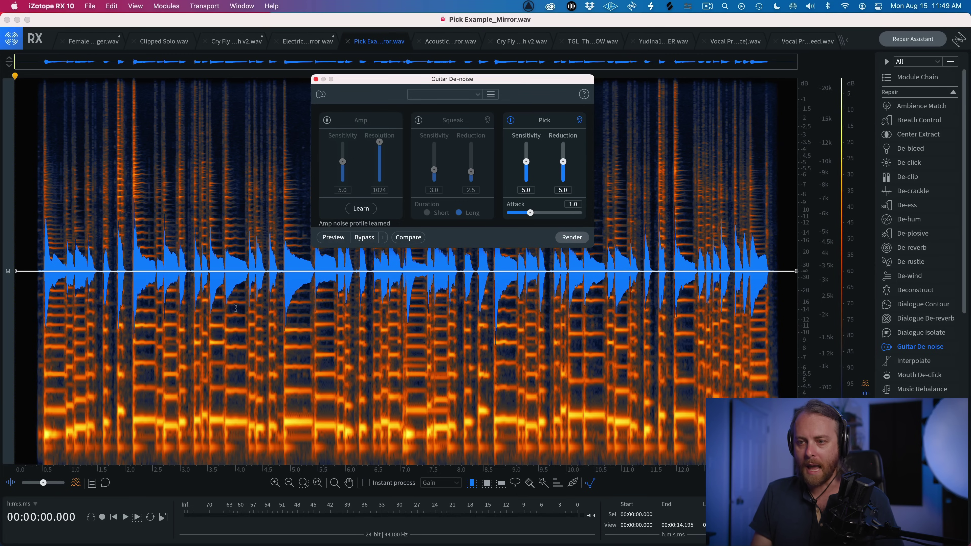
click(327, 243)
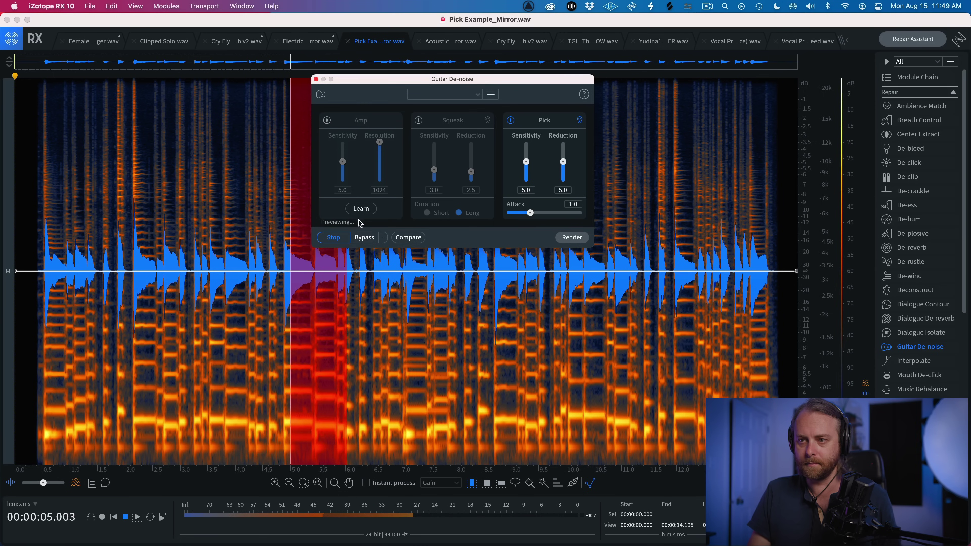
drag(490, 85, 450, 41)
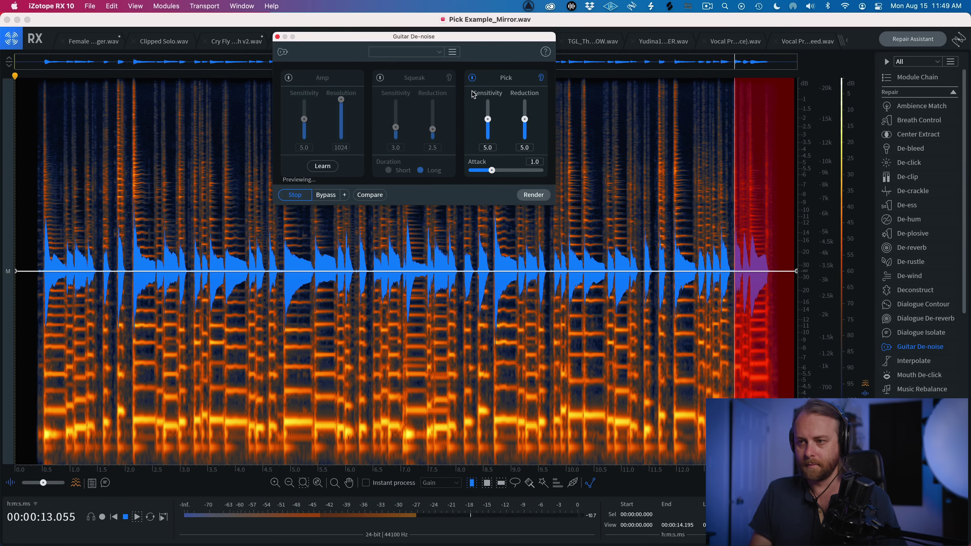
key(space)
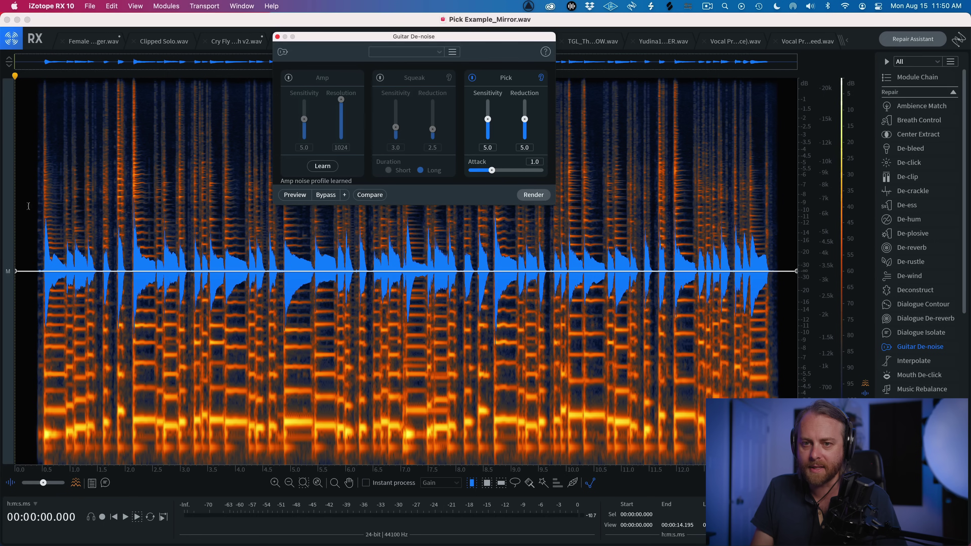
Lower the Pick sensitivity to 3.3 while previewing, and render Guitar De-noise over the whole recording
click(26, 205)
click(294, 195)
drag(488, 119, 489, 130)
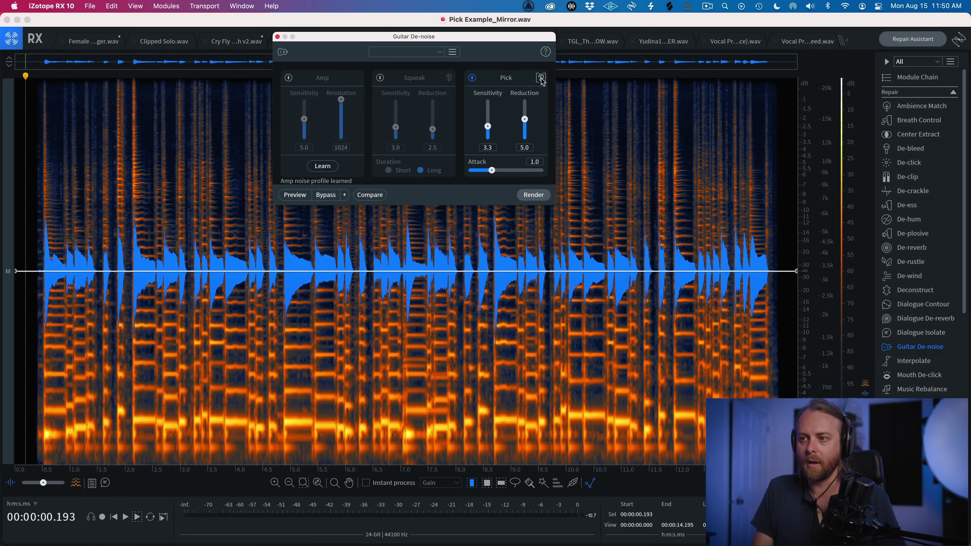
drag(514, 45, 576, 46)
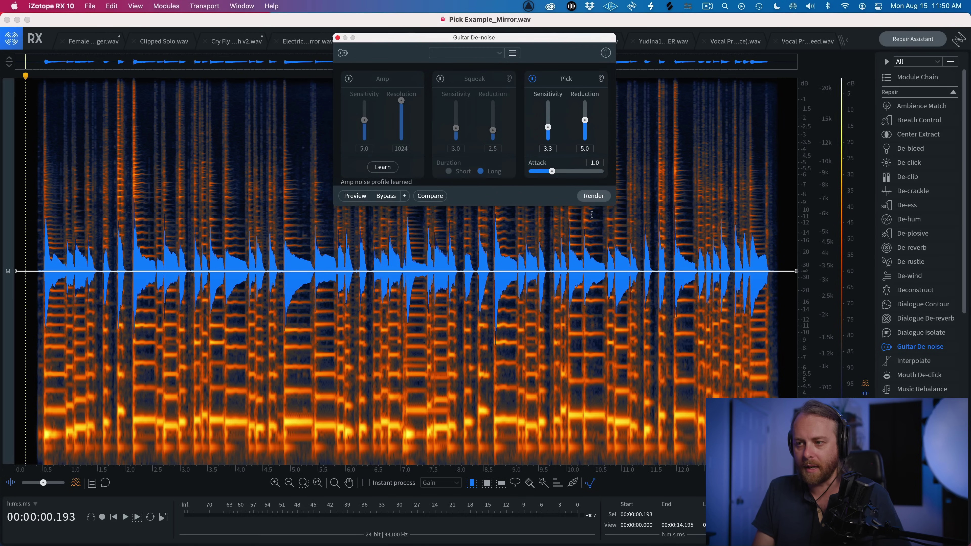
click(597, 198)
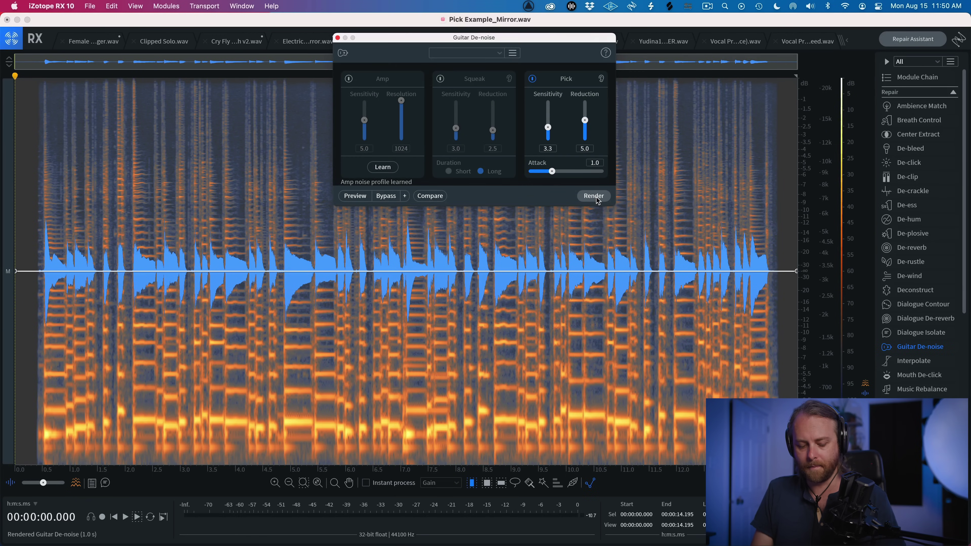
Undo the pick render and play the whole recording unprocessed, keeping the Guitar De-noise window clear of the view
key(super+z)
key(space)
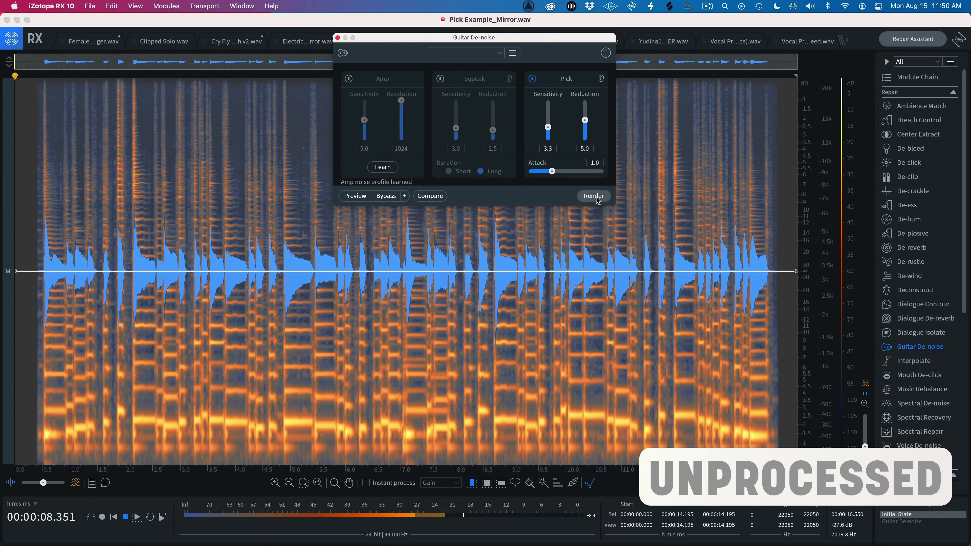
drag(438, 41, 358, 53)
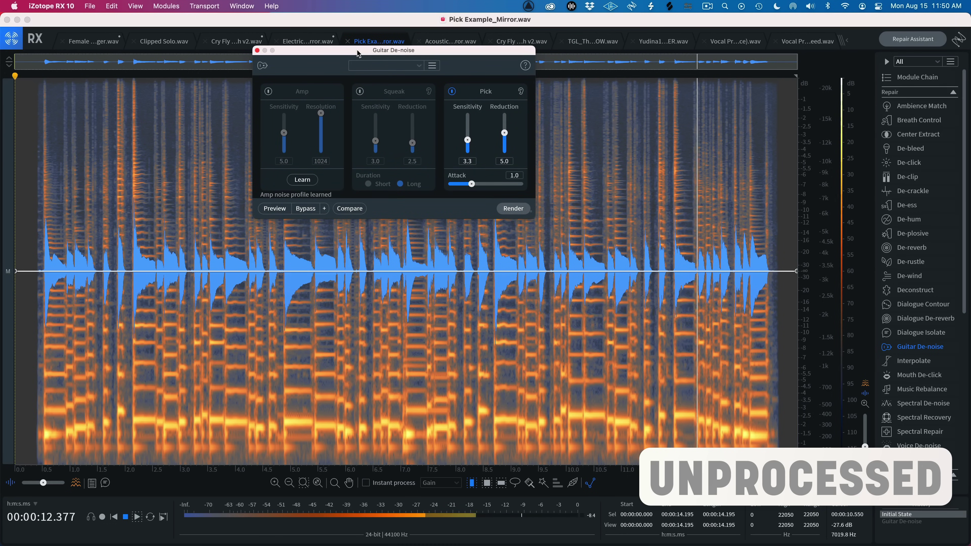
key(Return)
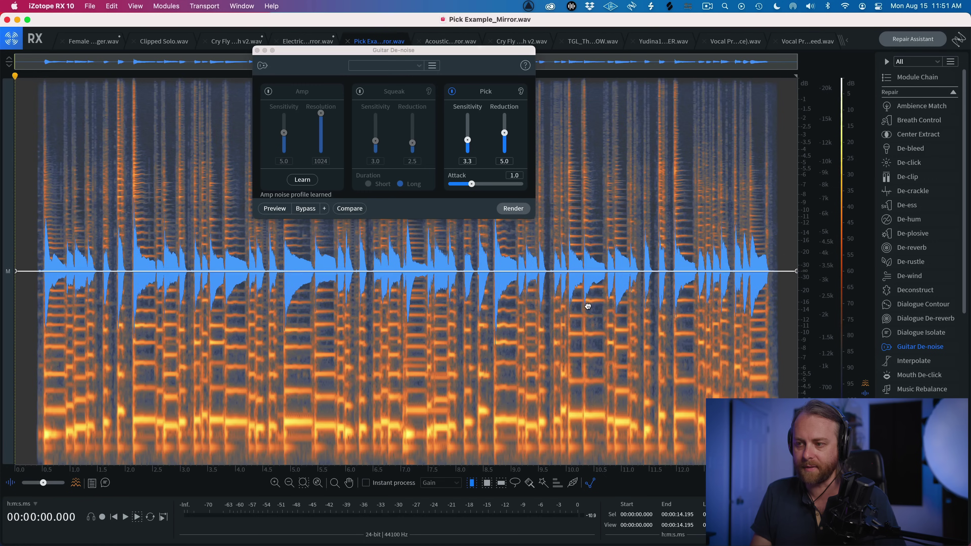
Play the passage from 9.658 s unprocessed, and reapply the pick render to hear the same passage processed
click(588, 293)
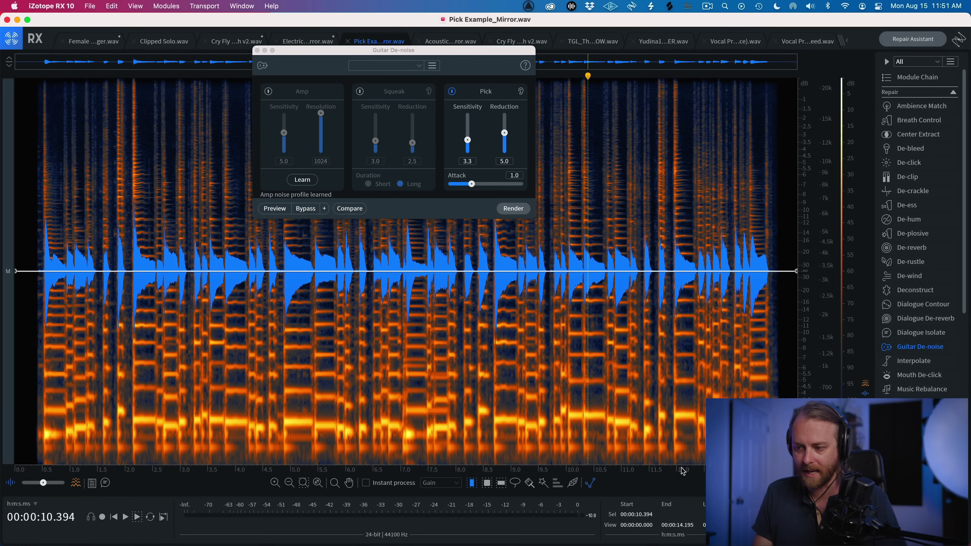
click(548, 340)
key(space)
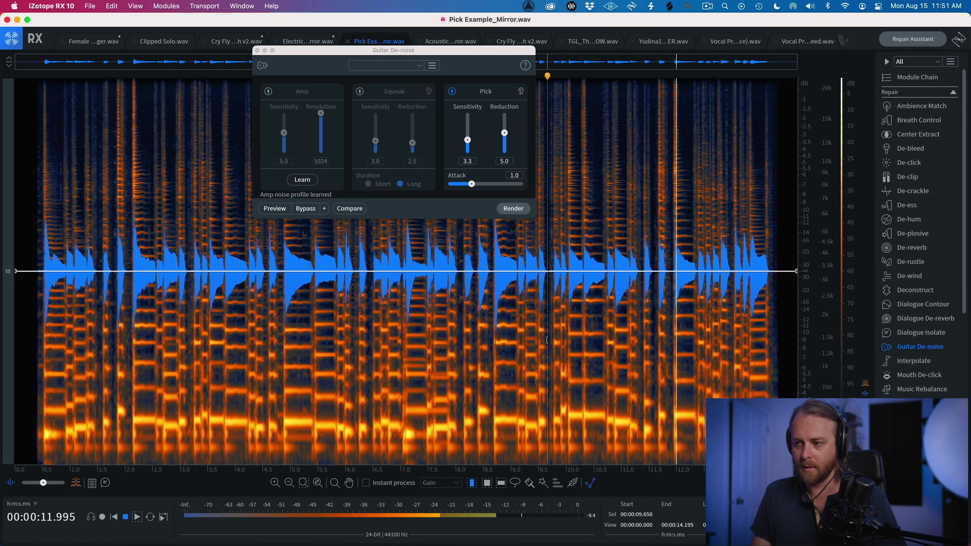
key(space)
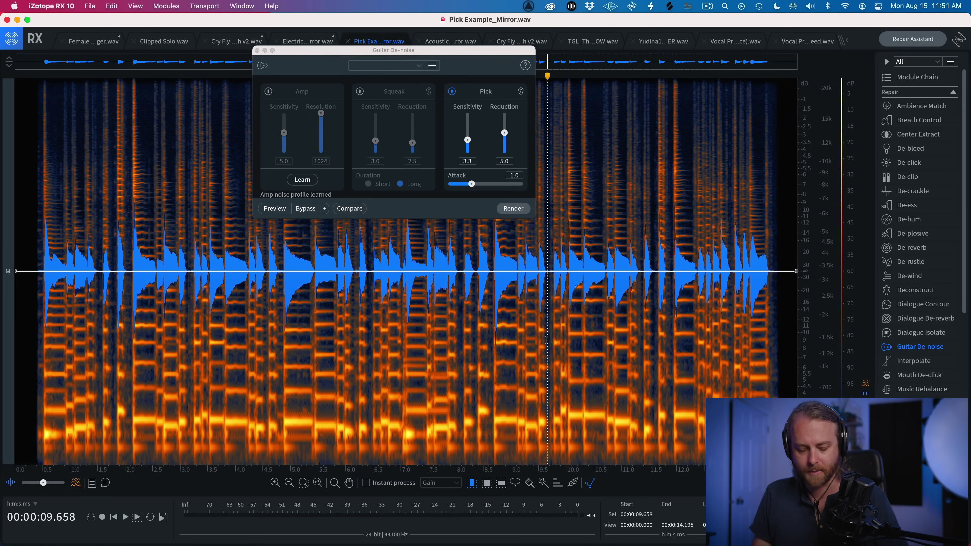
key(Return)
key(space)
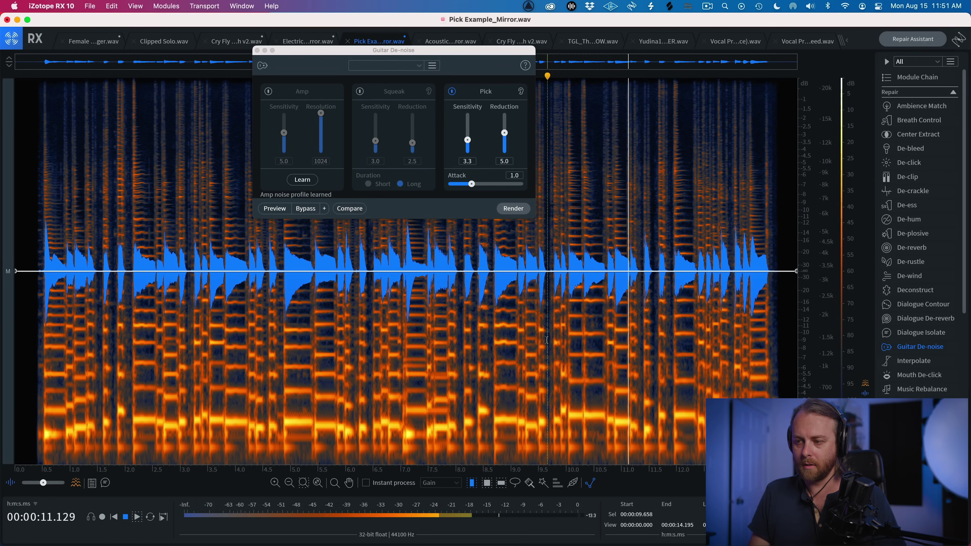
Undo and reapply the pick render while playing the passage around 11 s to compare both versions
drag(609, 333, 721, 329)
click(615, 329)
key(cmd+z)
key(space)
key(space)
key(super+shift+z)
click(594, 328)
key(space)
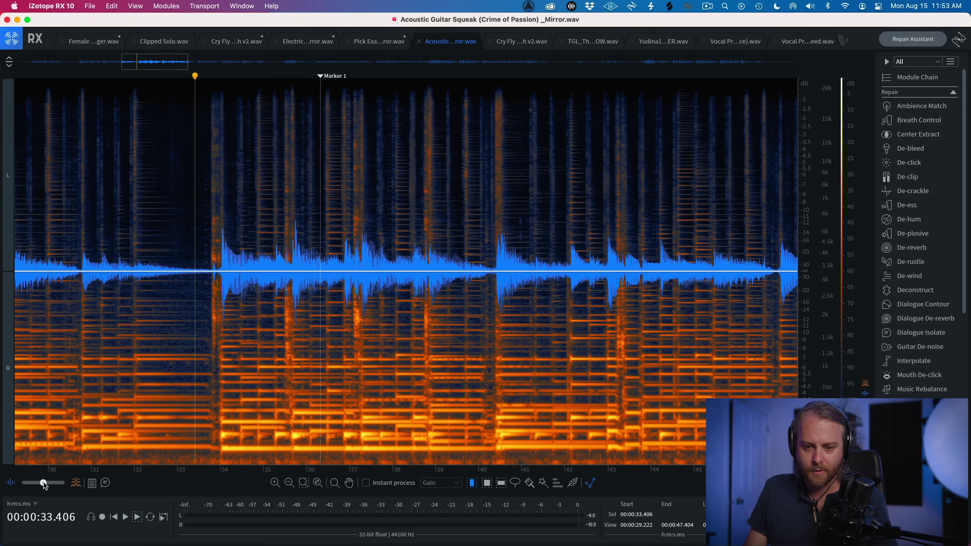
Shift the display balance toward the spectrogram and play the squeaky guitar recording from about 33.45 s
drag(44, 484, 48, 484)
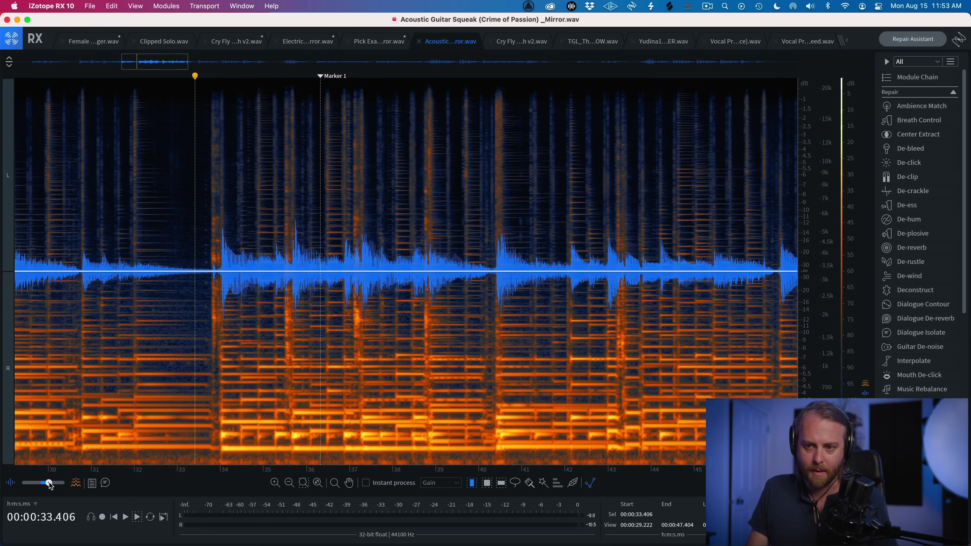
drag(50, 485, 59, 485)
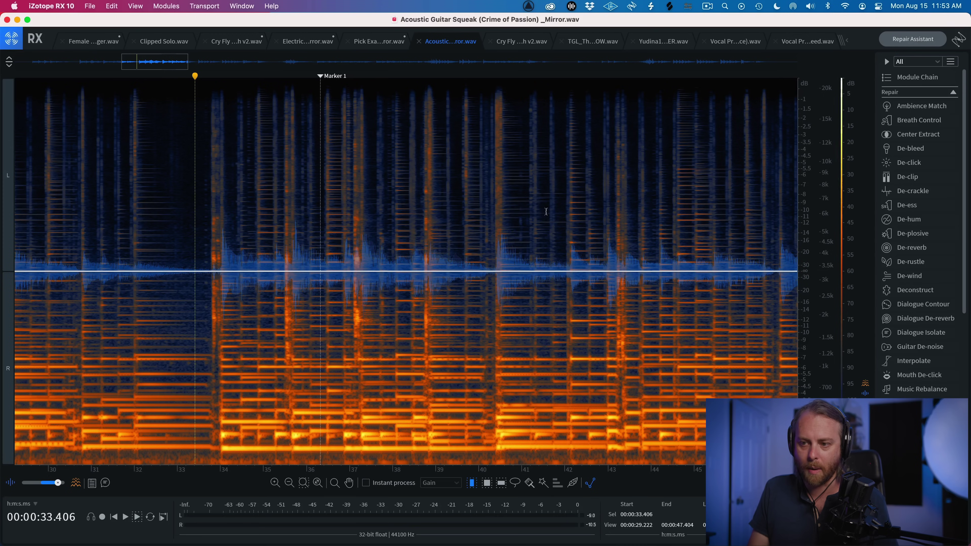
click(197, 319)
key(space)
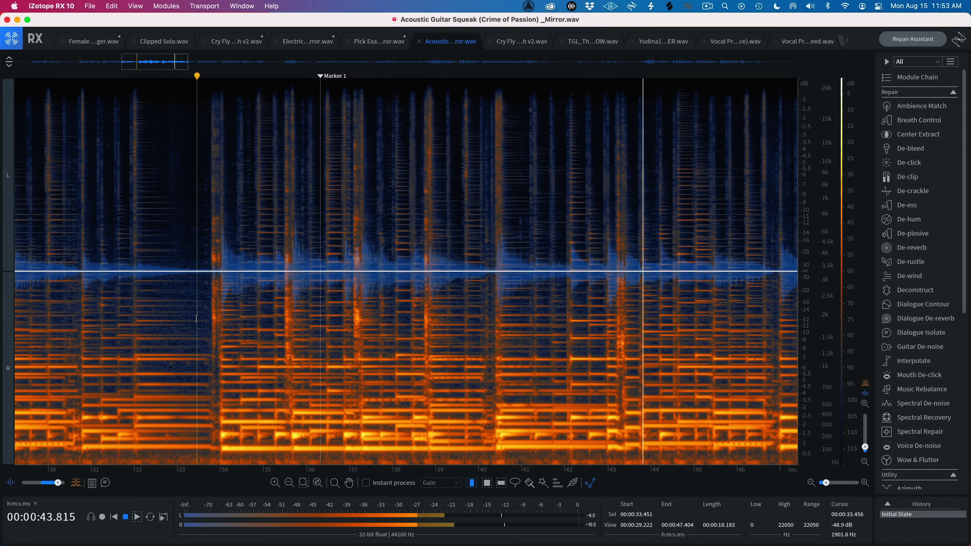
key(space)
Select the passage from 33.276 to 45.220 s and enable only the Squeak section of Guitar De-noise
drag(189, 314, 703, 293)
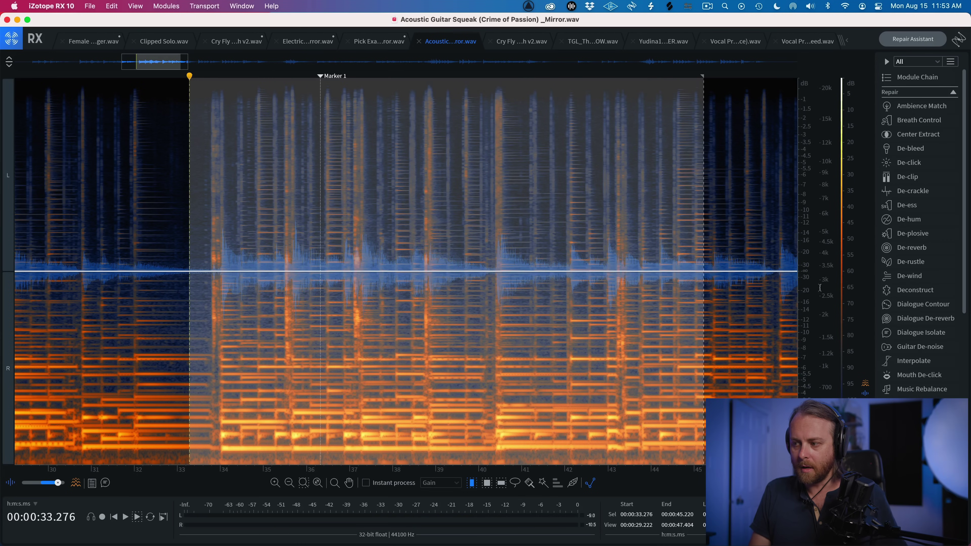
click(917, 347)
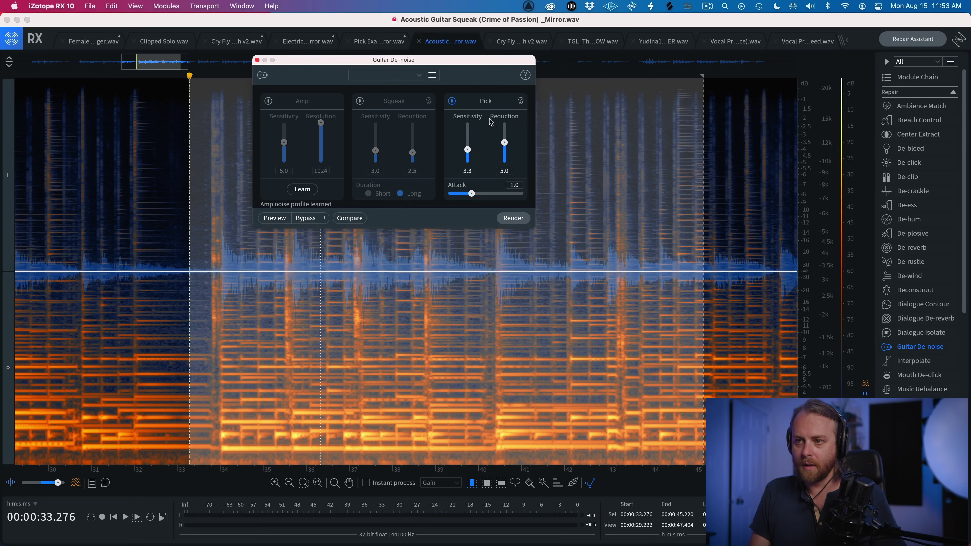
click(452, 101)
click(360, 101)
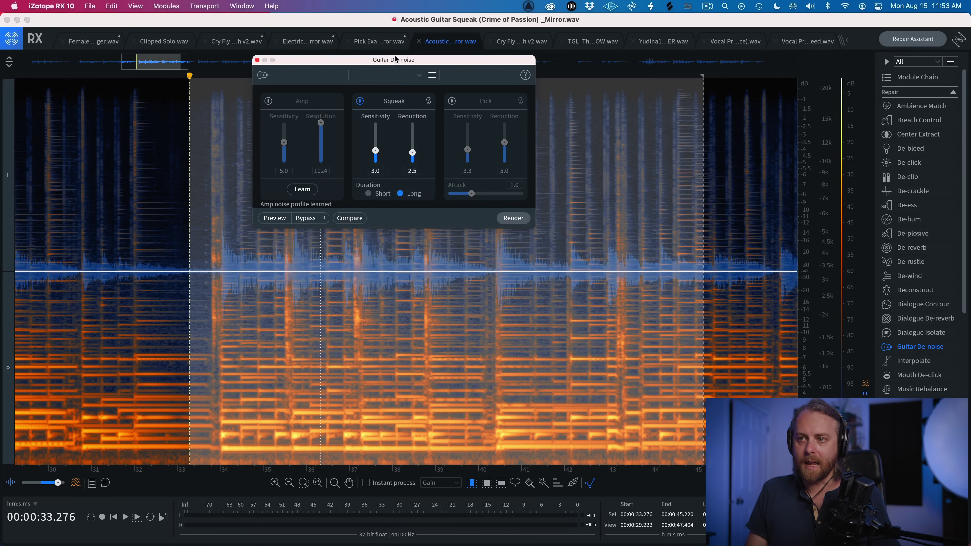
drag(397, 63, 624, 66)
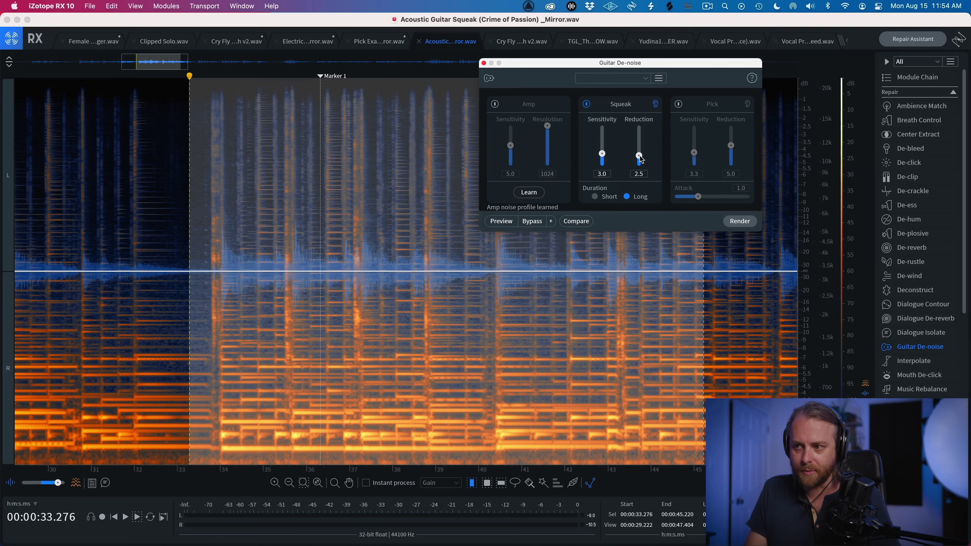
Set the Squeak duration to Short and preview the squeak reduction on the selected passage
click(601, 197)
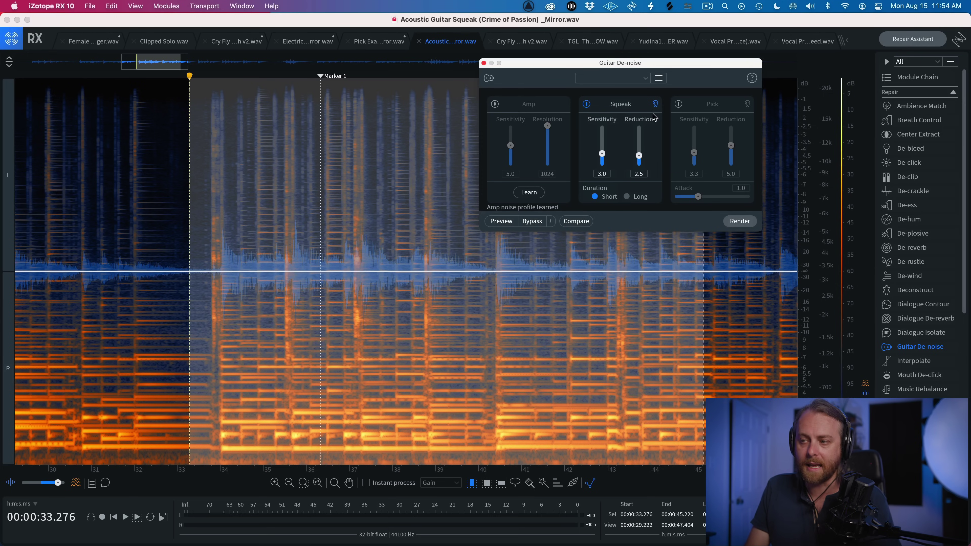
click(502, 225)
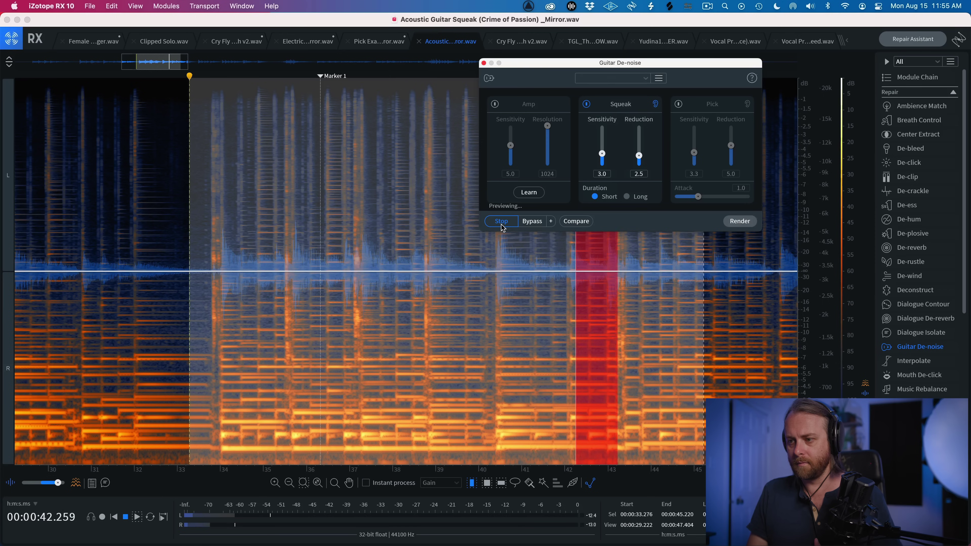
click(501, 223)
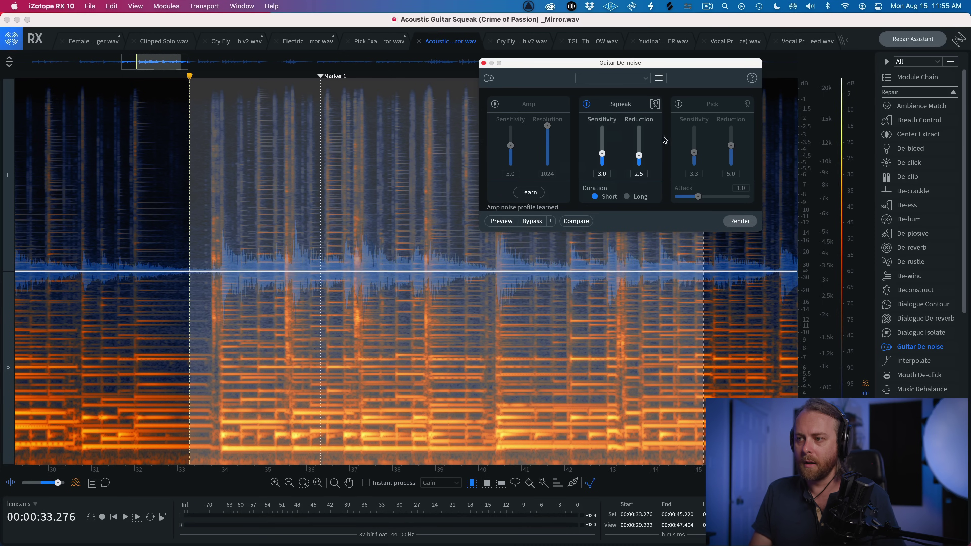
Render the squeak reduction on the selection, and compare unprocessed and processed playback in a spectrogram-only display
click(735, 223)
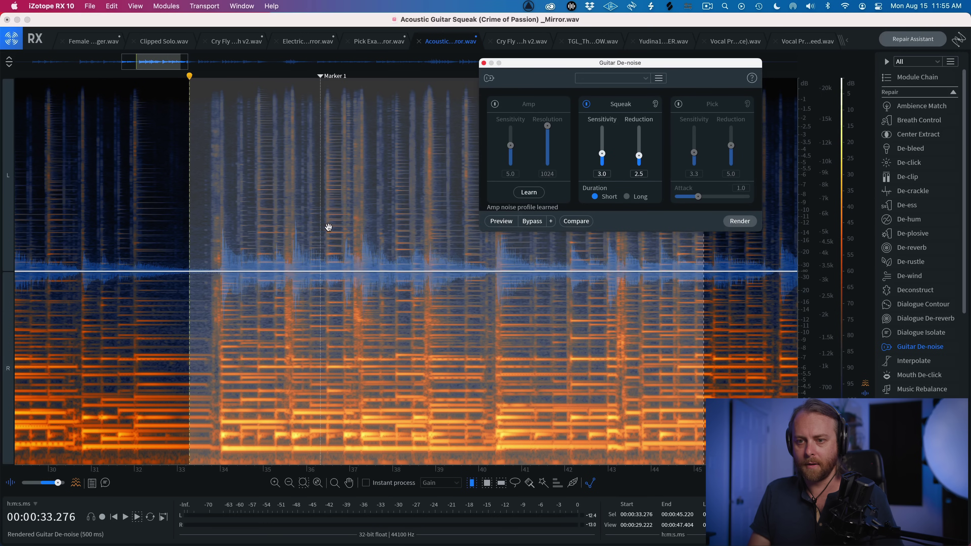
click(186, 233)
drag(189, 232, 704, 238)
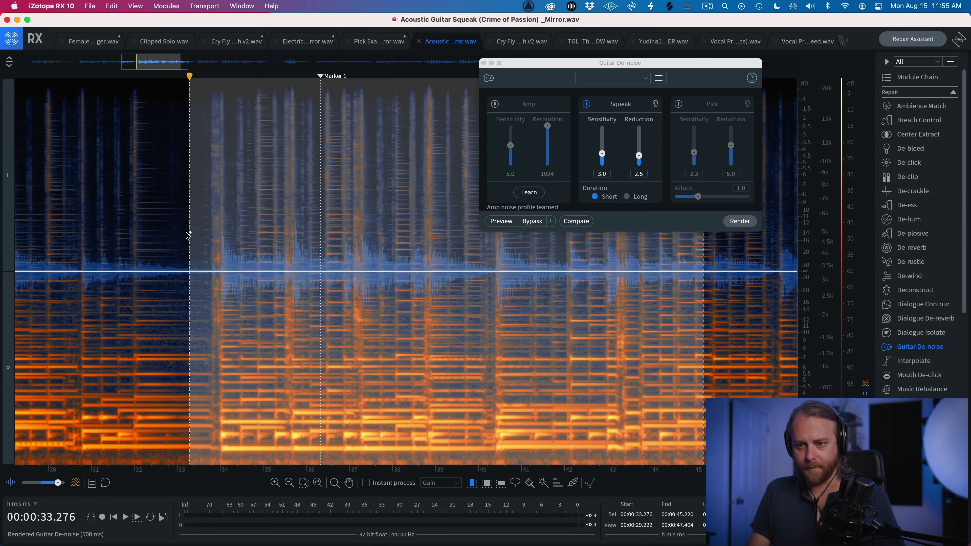
drag(62, 482, 66, 483)
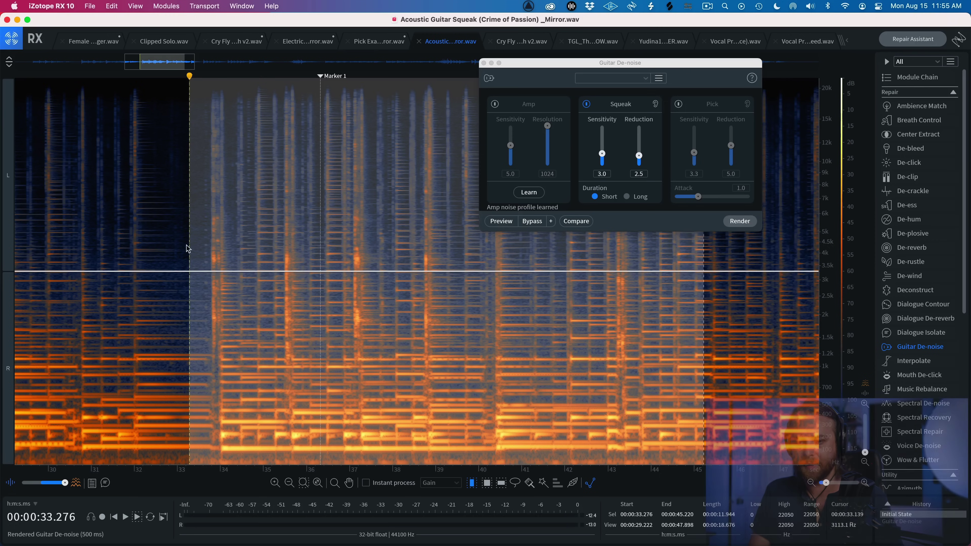
key(space)
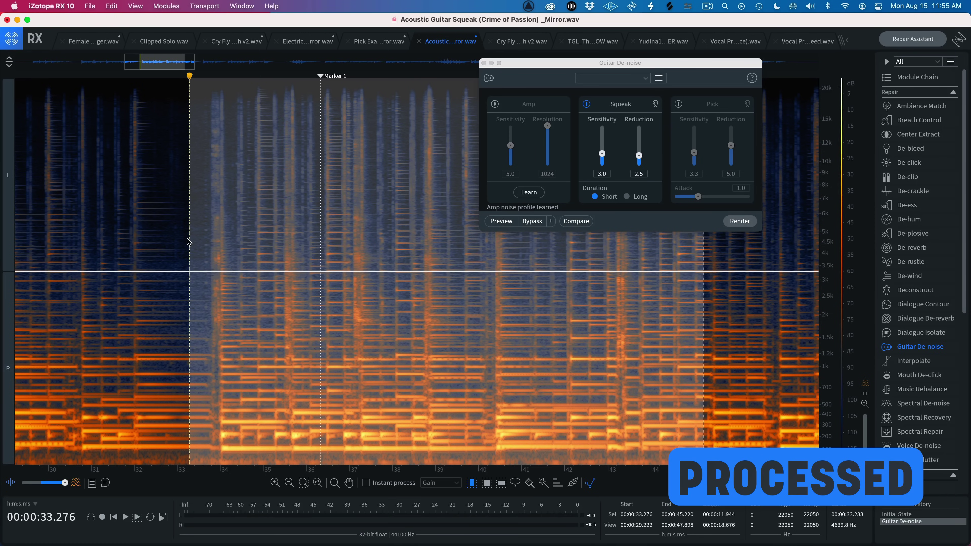
key(space)
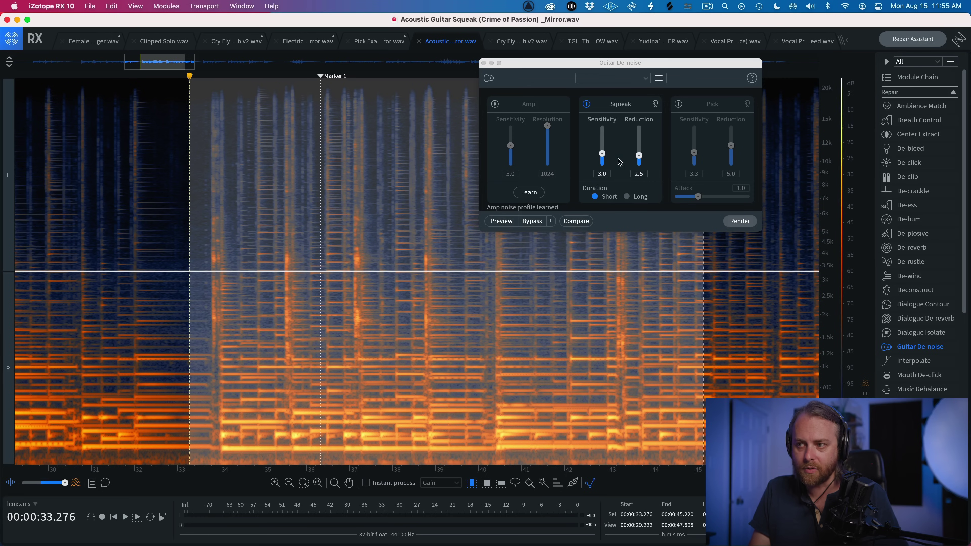
Add the current Squeak settings to Compare Settings, and select them with the comparison window clear of the selection
click(638, 155)
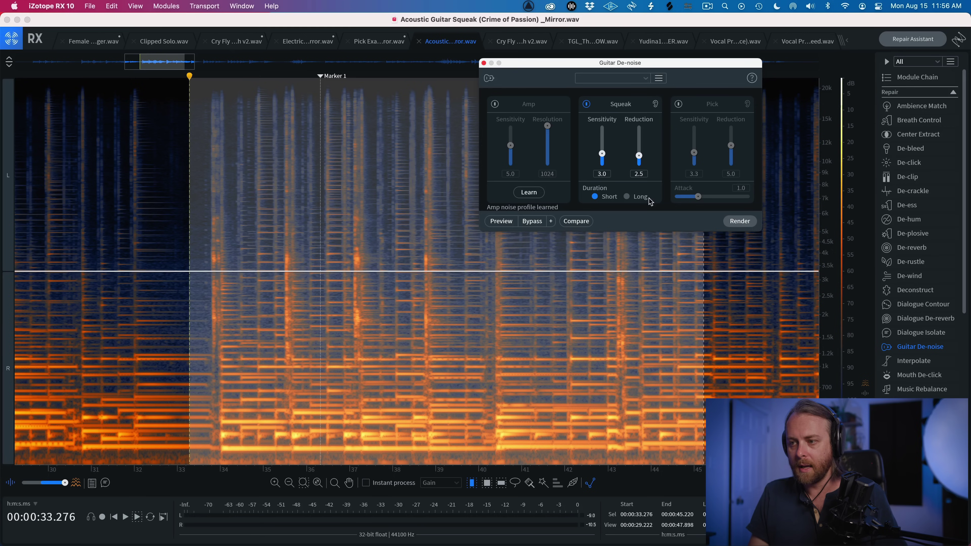
click(574, 223)
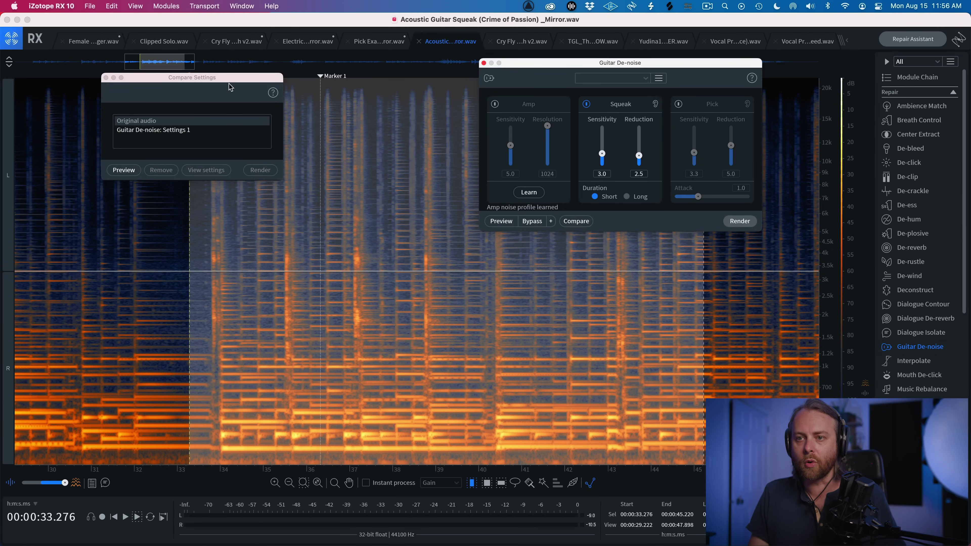
drag(229, 80, 157, 75)
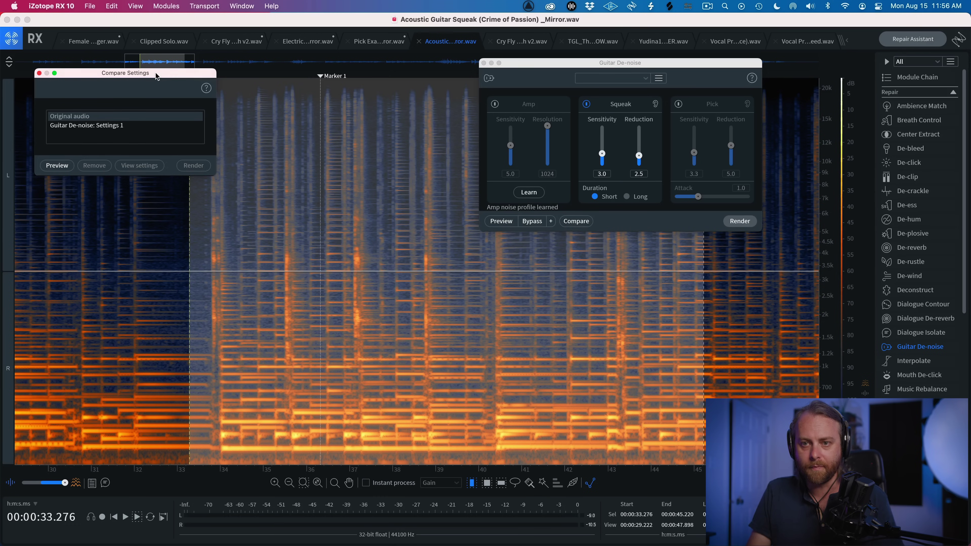
click(110, 127)
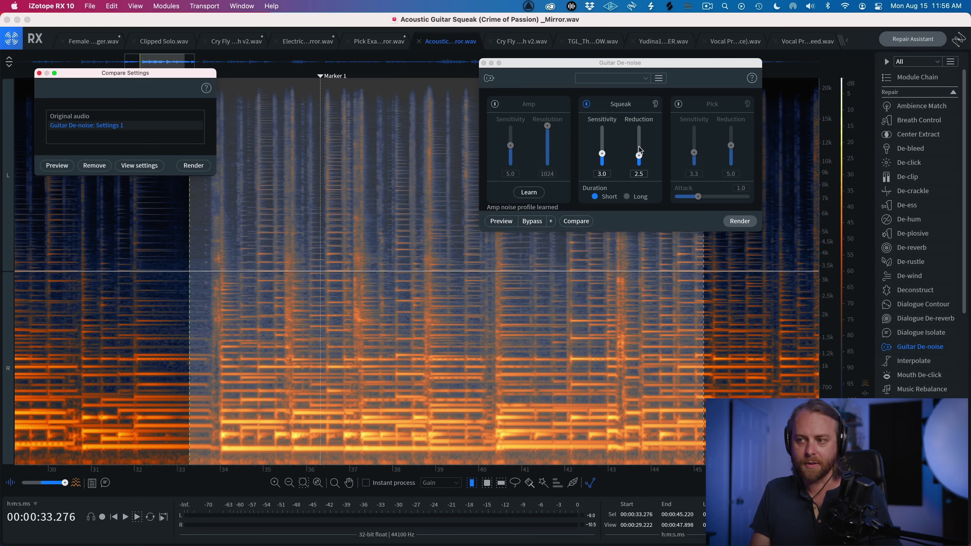
Set the Squeak reduction to 4.0, add it as a second comparison entry, and view both entries' settings
click(641, 157)
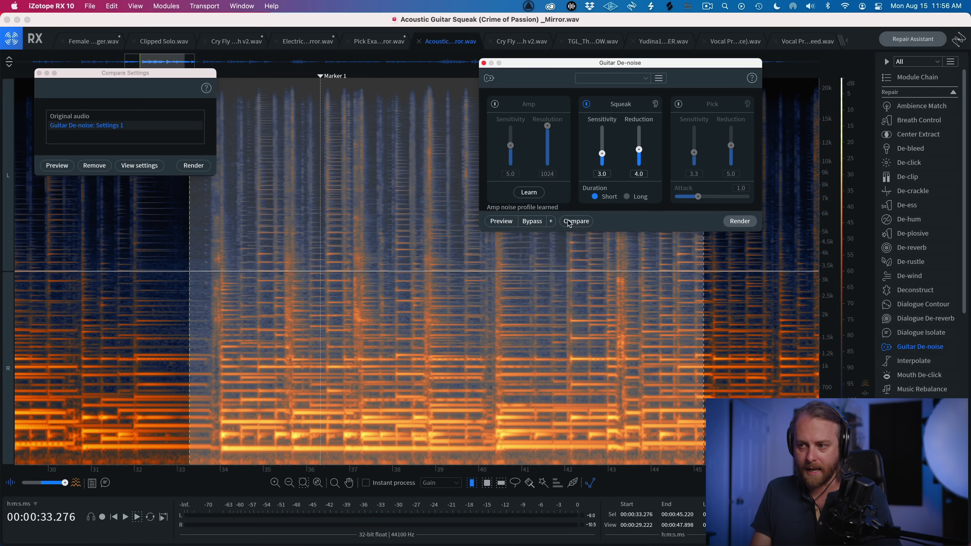
click(576, 221)
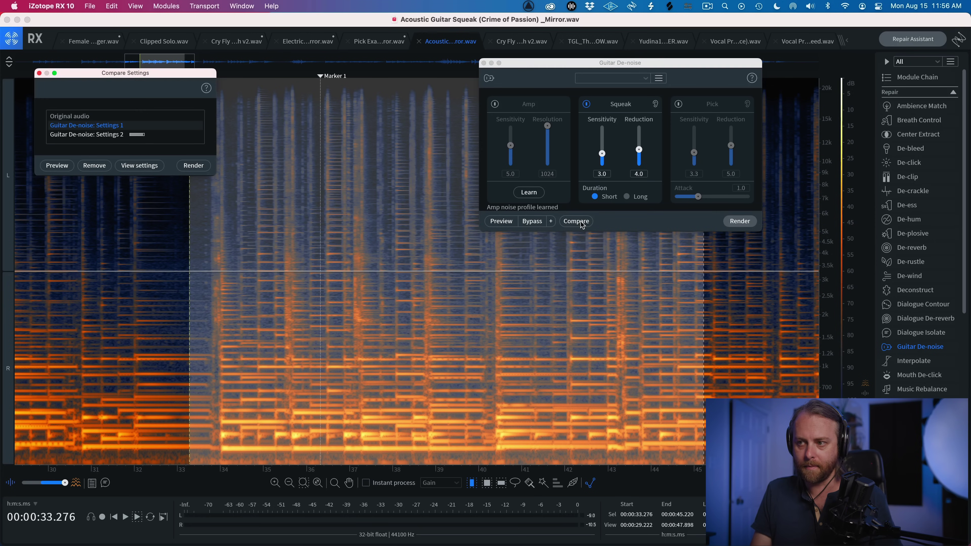
click(100, 137)
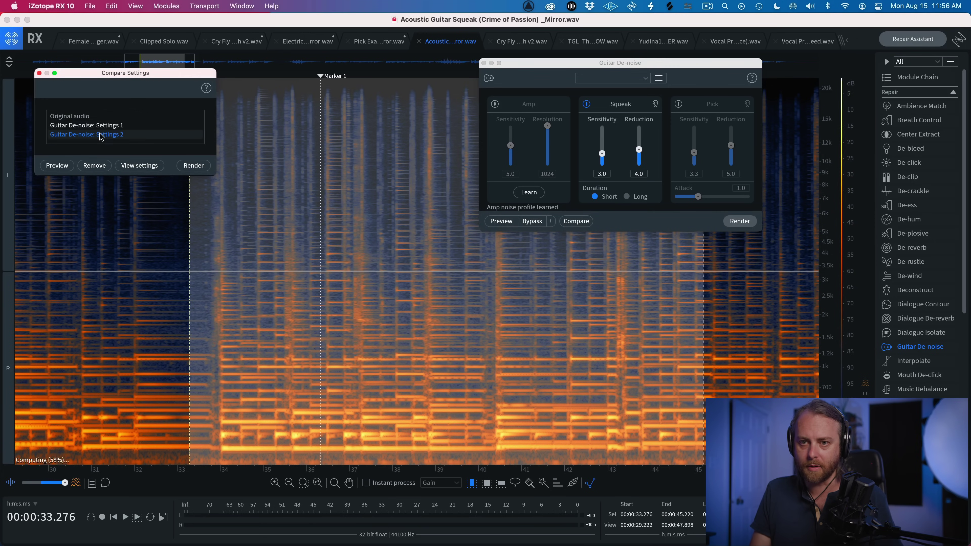
click(133, 165)
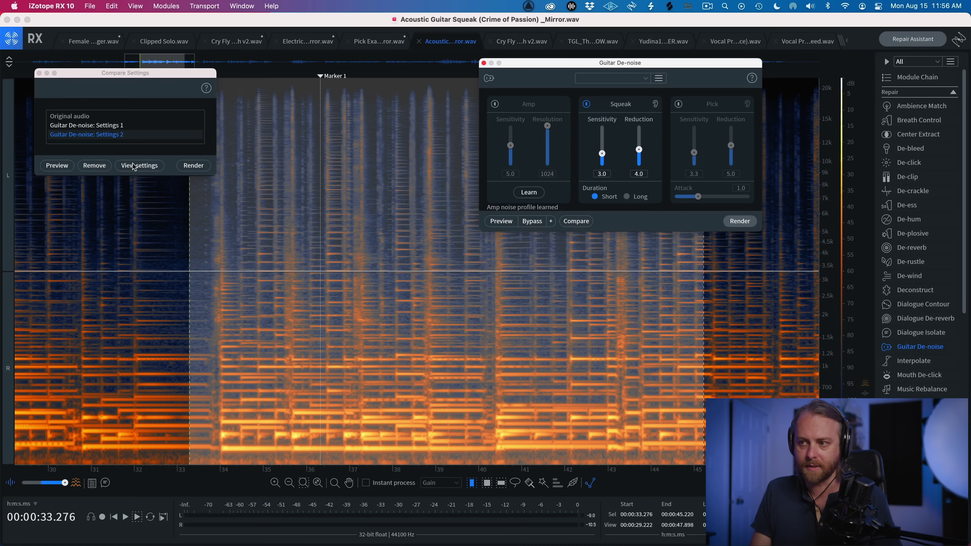
click(111, 127)
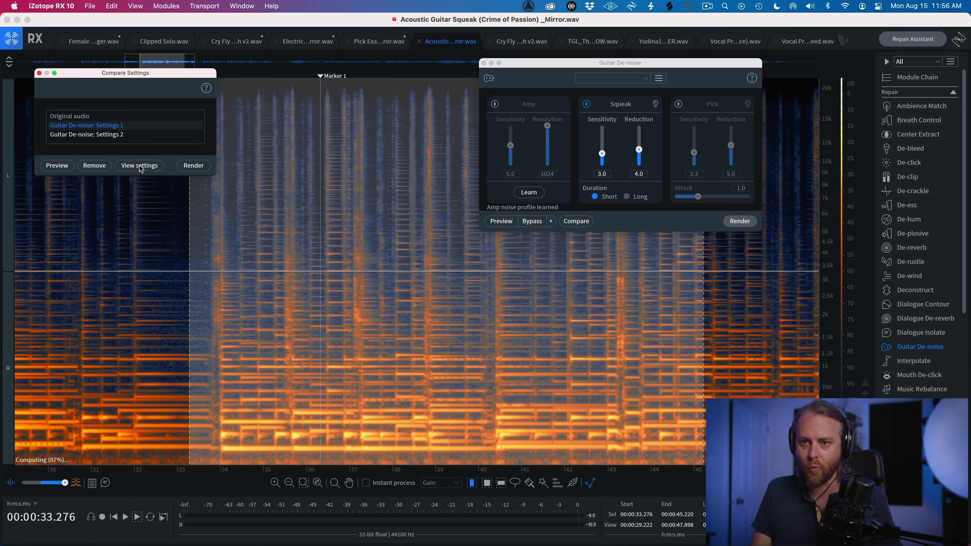
click(139, 167)
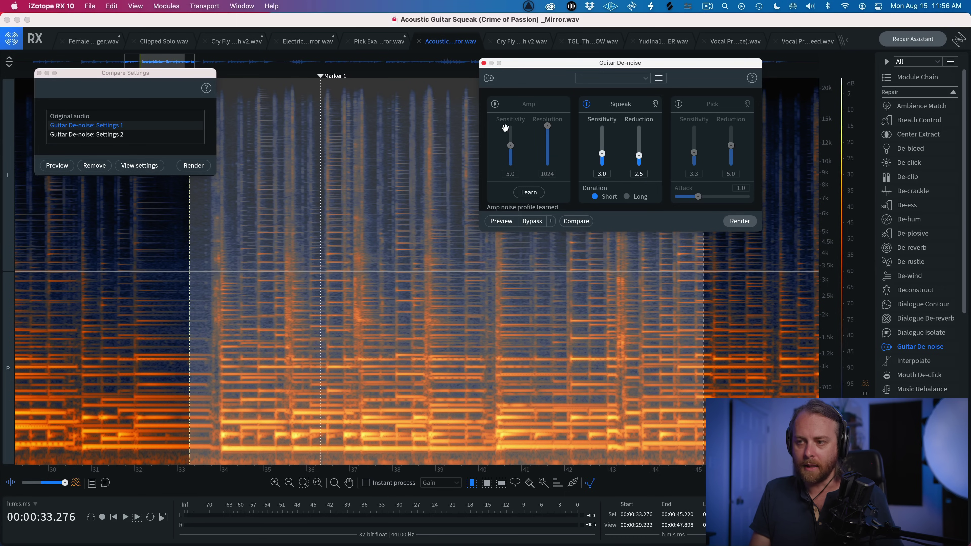
Set the Squeak reduction to 4.0 with Long duration, and add it as a third comparison entry
click(118, 136)
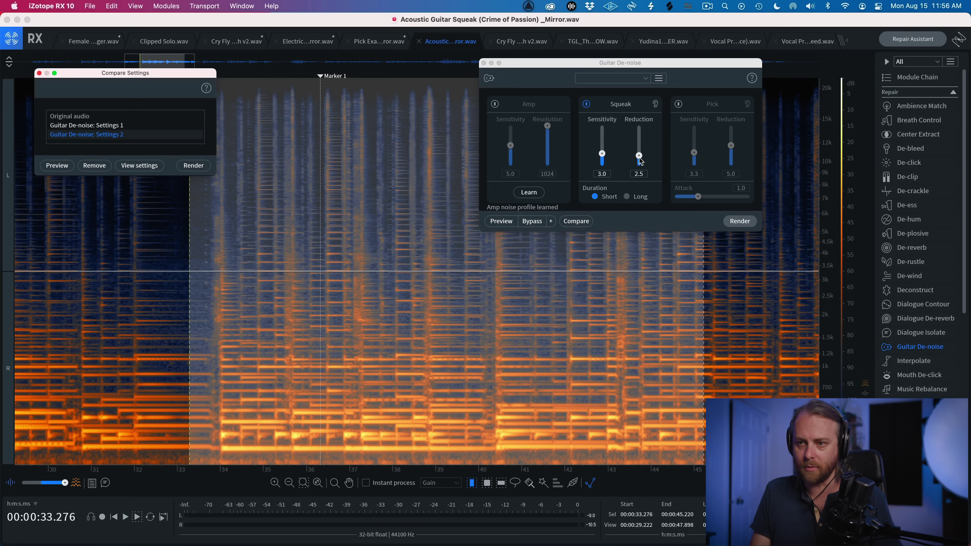
drag(640, 158, 639, 158)
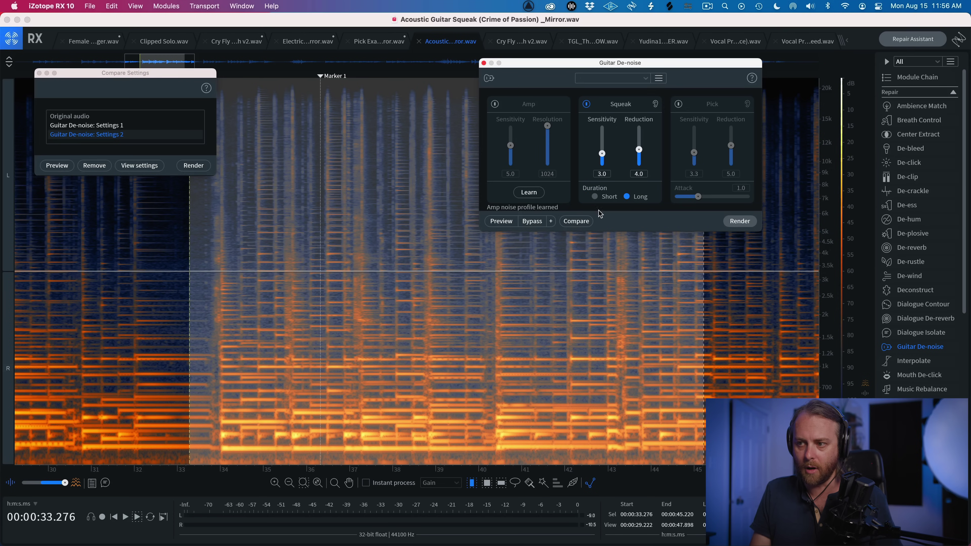
click(579, 224)
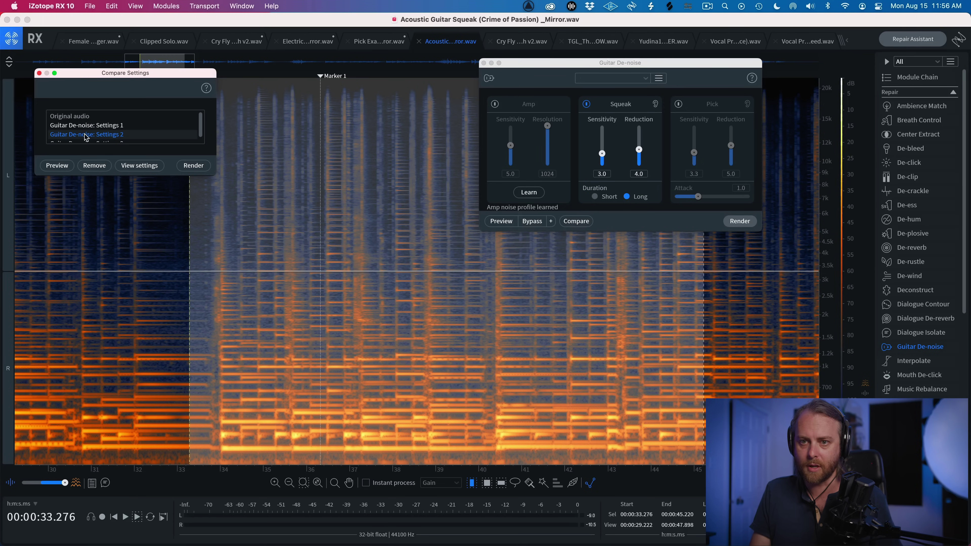
View the stored parameters of Guitar De-noise Settings 1, 2 and 3 in the comparison list
scroll(85, 137, down, 1)
click(84, 120)
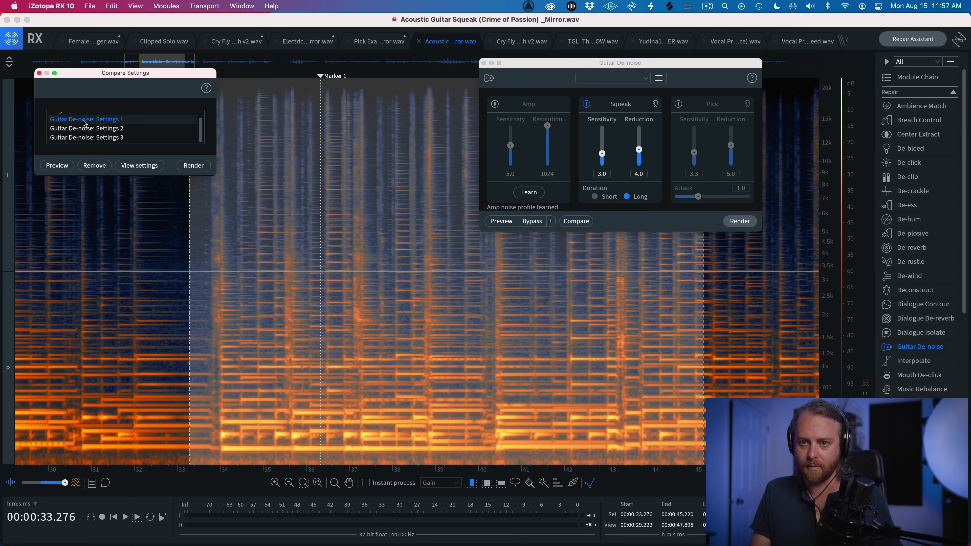
click(126, 166)
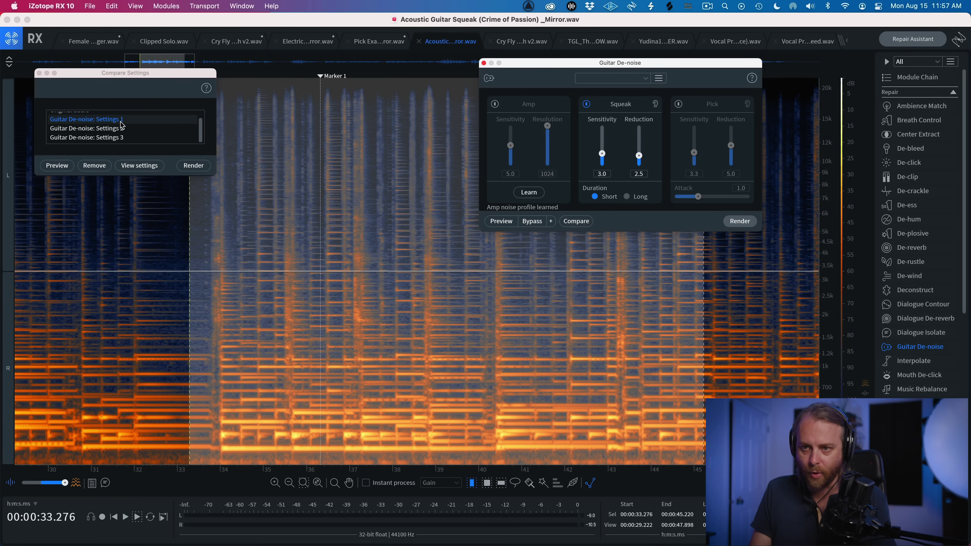
click(118, 129)
click(133, 168)
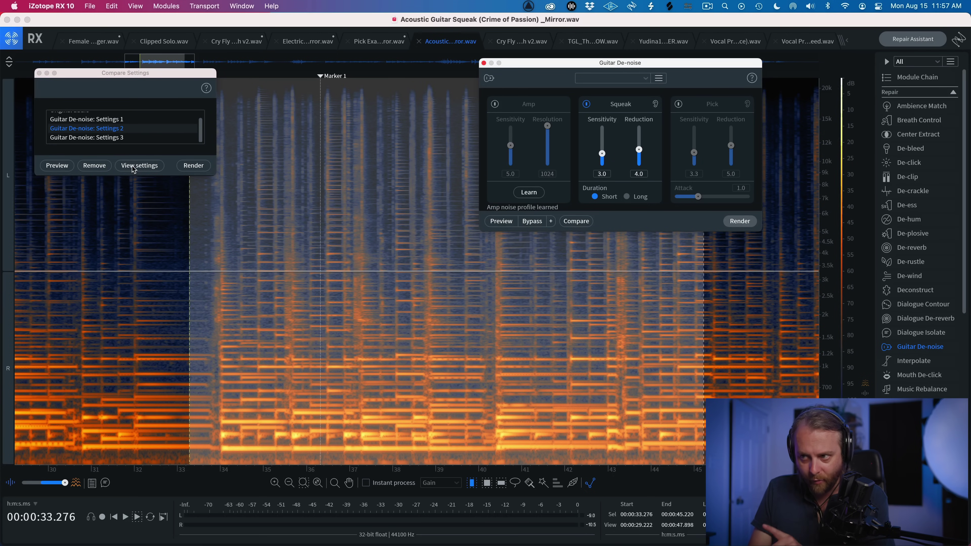
click(118, 139)
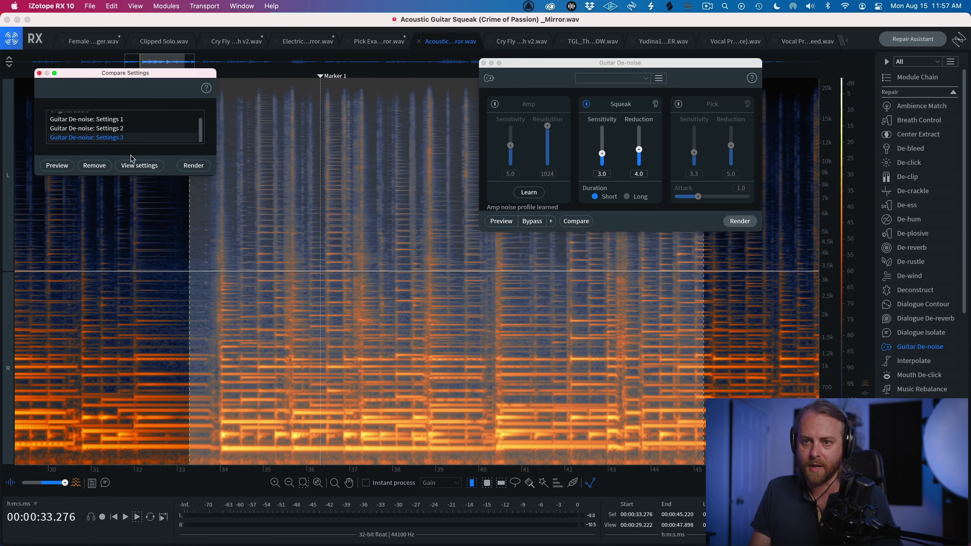
click(137, 167)
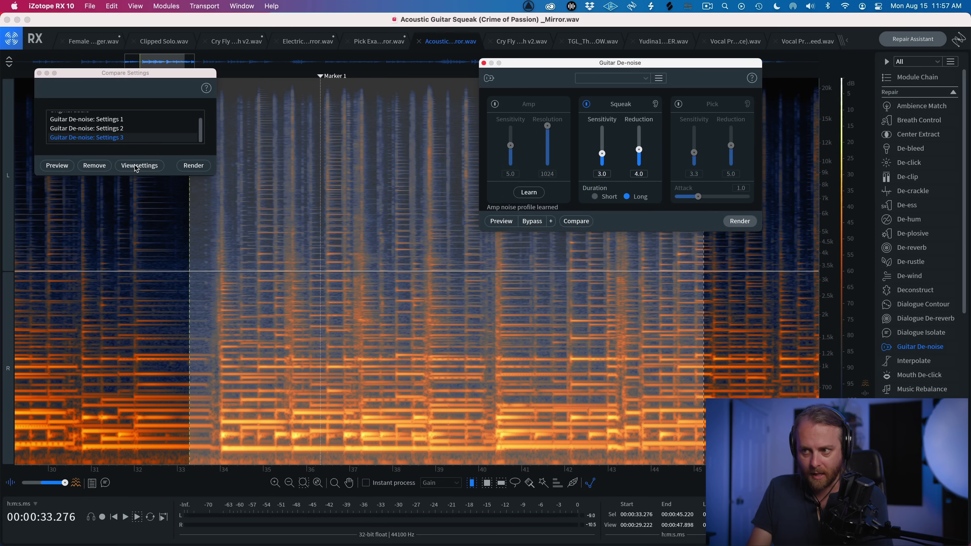
Preview the original audio and Guitar De-noise Settings 1 in the comparison window, viewing the parameters of Settings 1
click(112, 115)
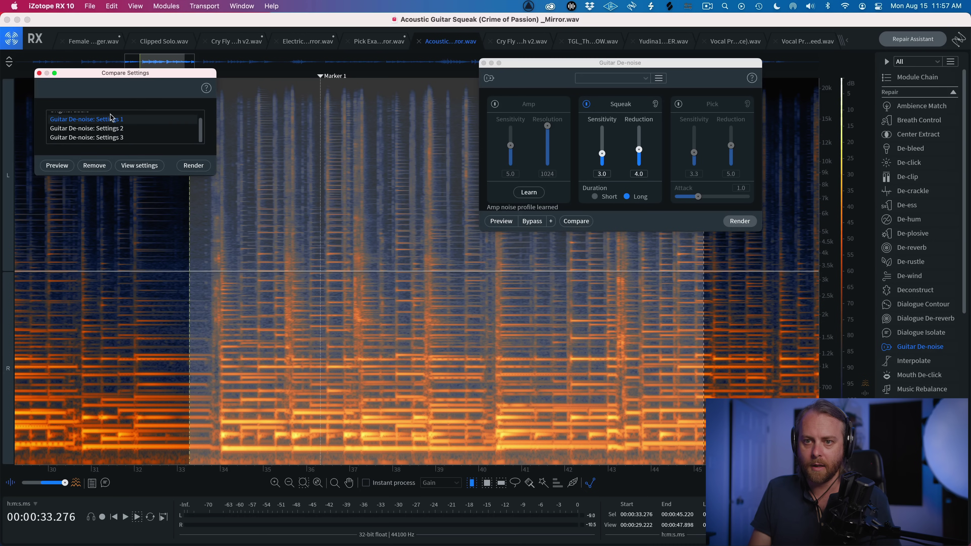
click(57, 166)
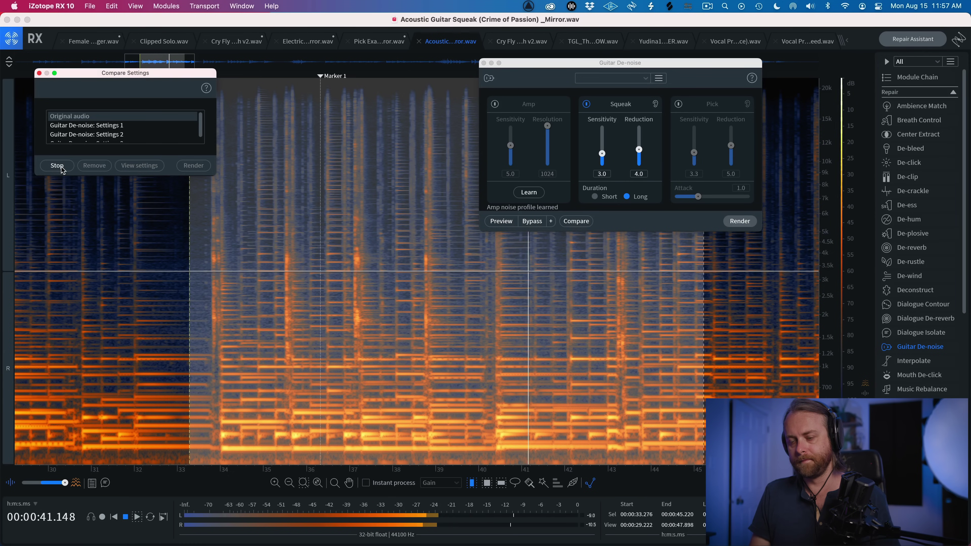
click(62, 164)
click(67, 125)
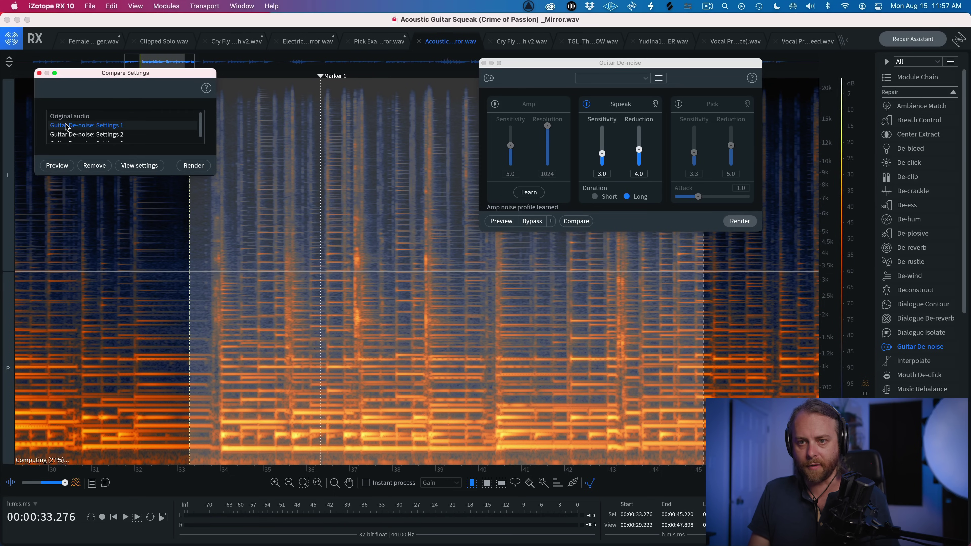
click(63, 167)
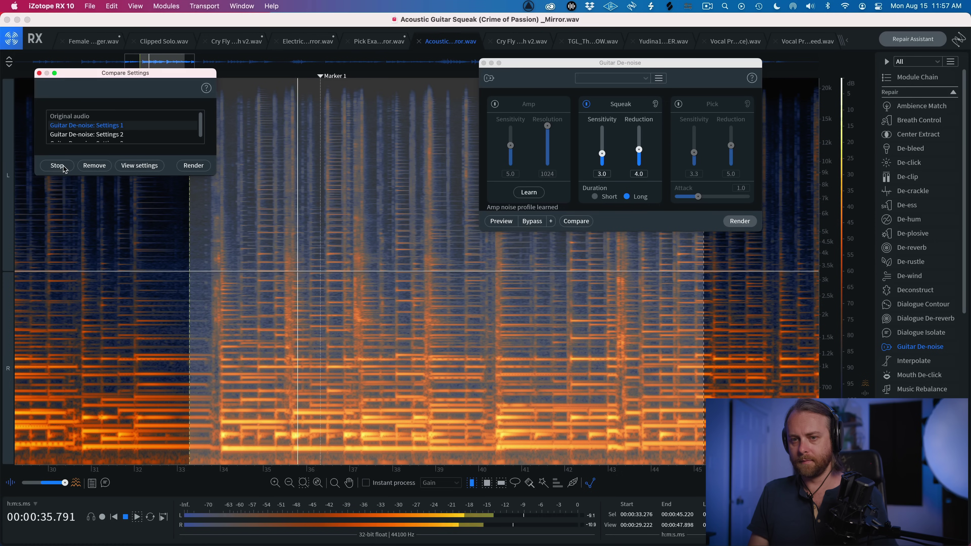
click(135, 165)
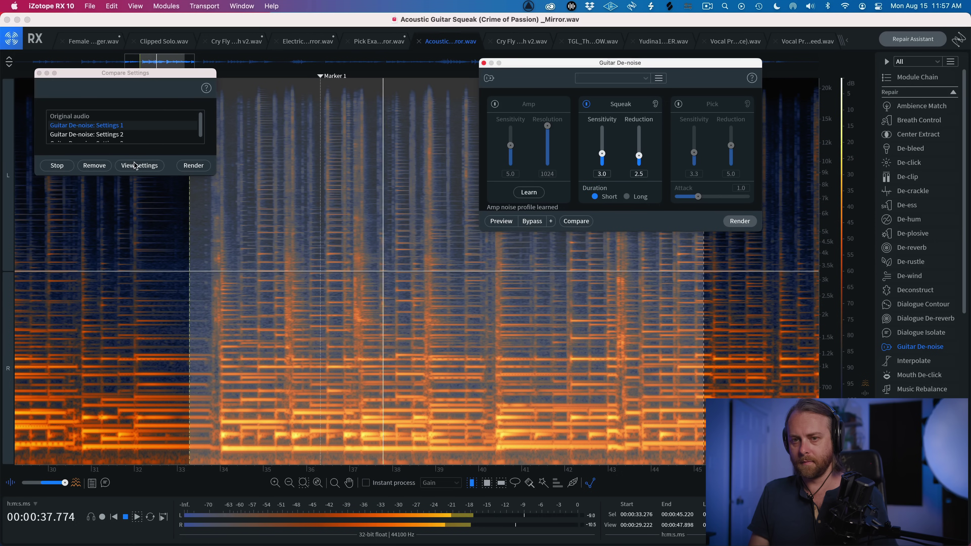
click(62, 169)
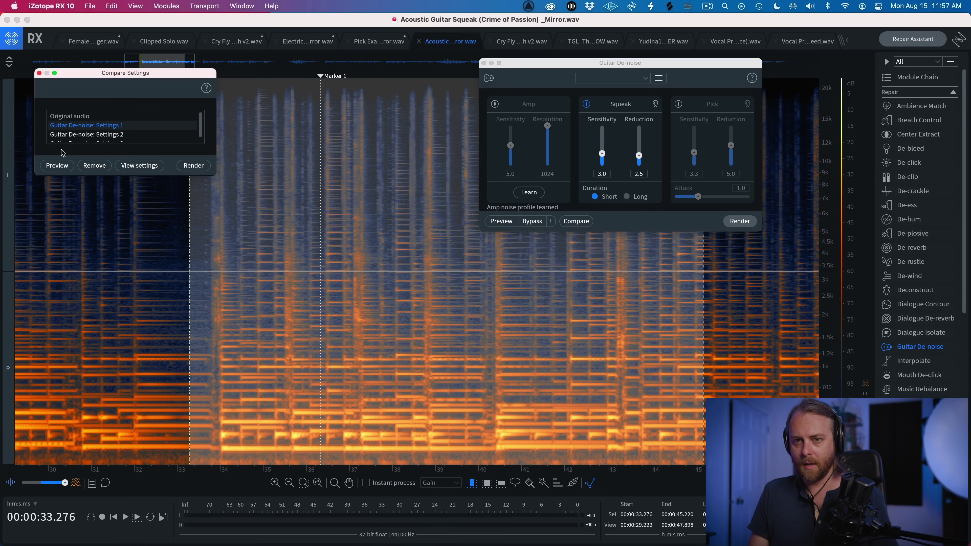
View the parameters of Guitar De-noise Settings 2 and preview that entry on the selection
click(79, 136)
click(147, 167)
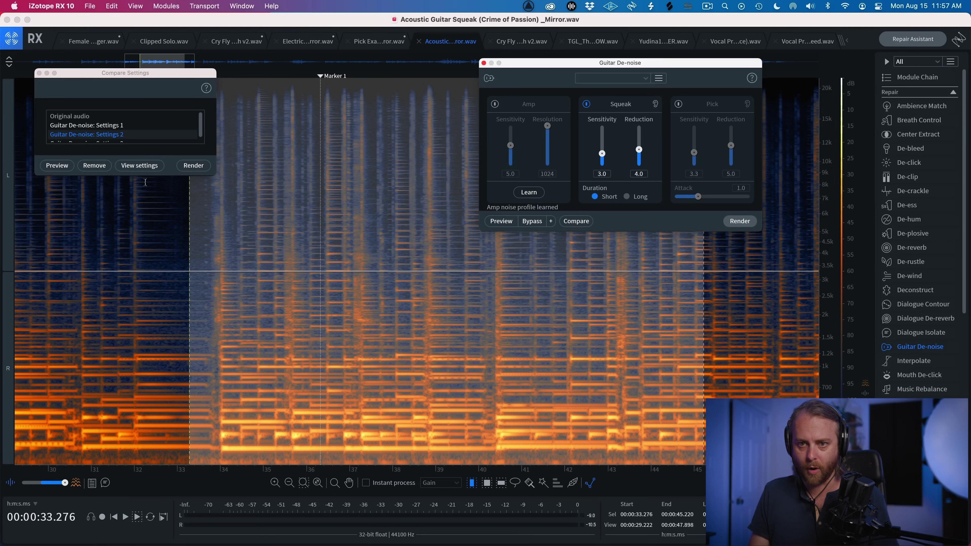
click(54, 168)
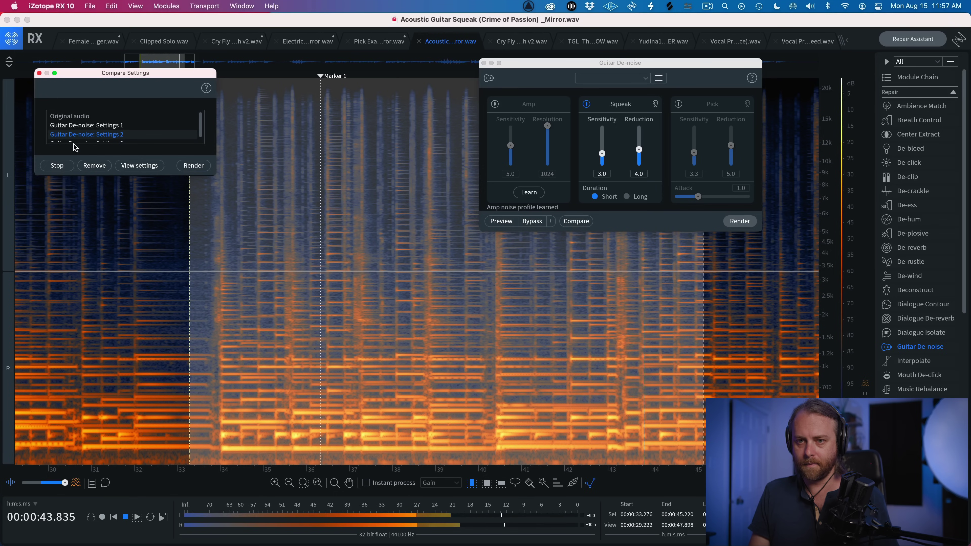
click(61, 166)
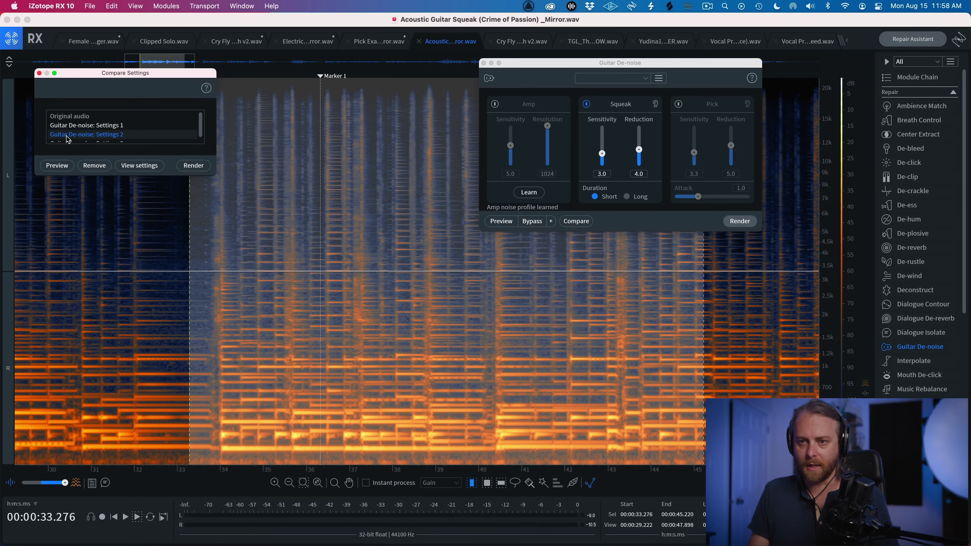
View the parameters of Guitar De-noise Settings 3 and preview that entry on the selection
key(Down)
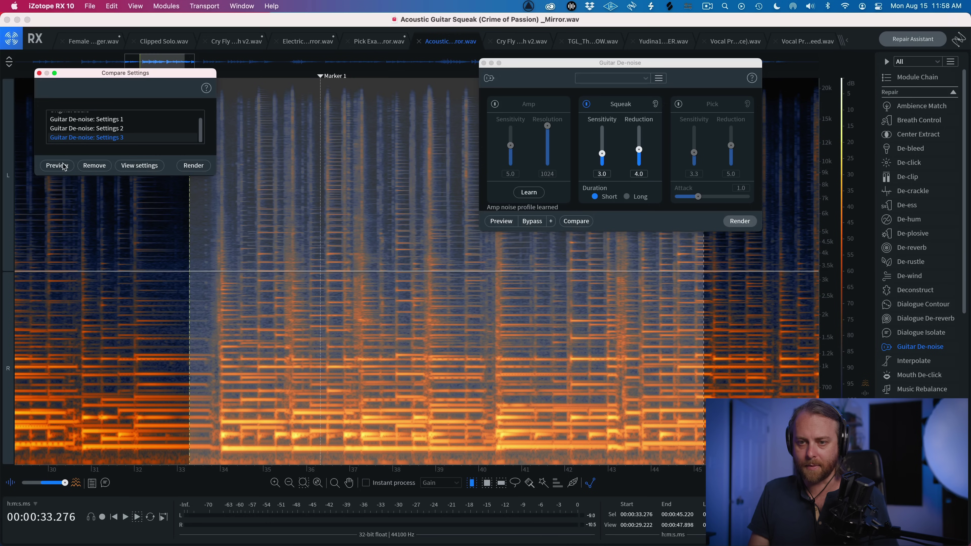
click(140, 165)
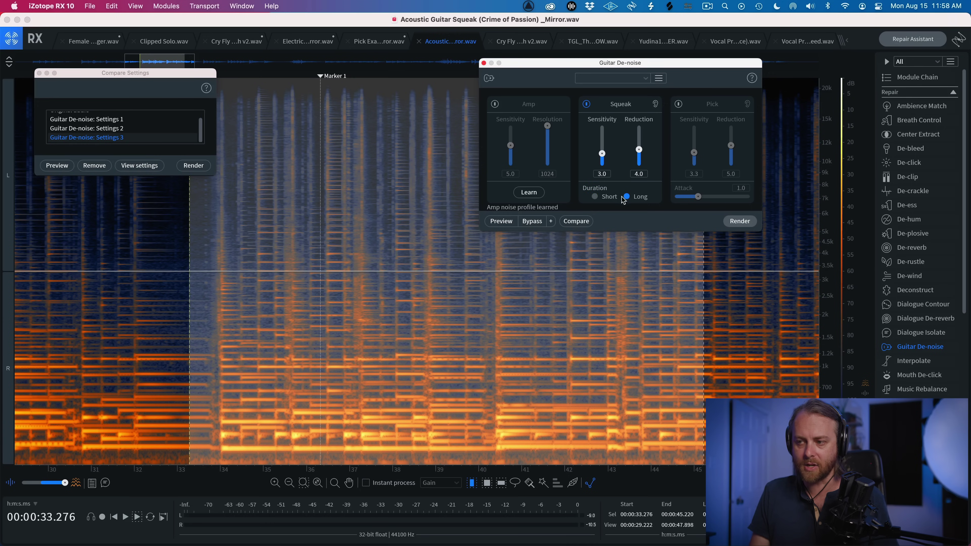
click(57, 165)
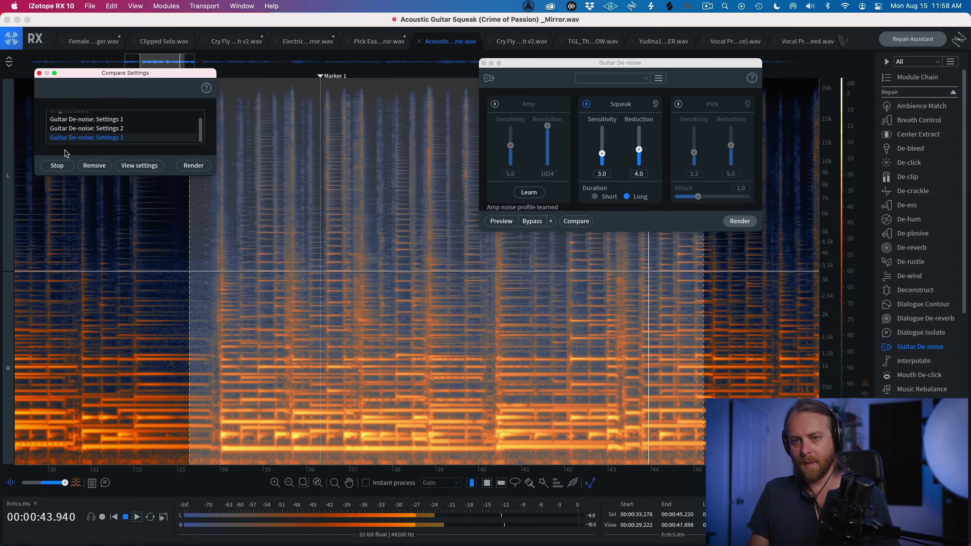
click(61, 165)
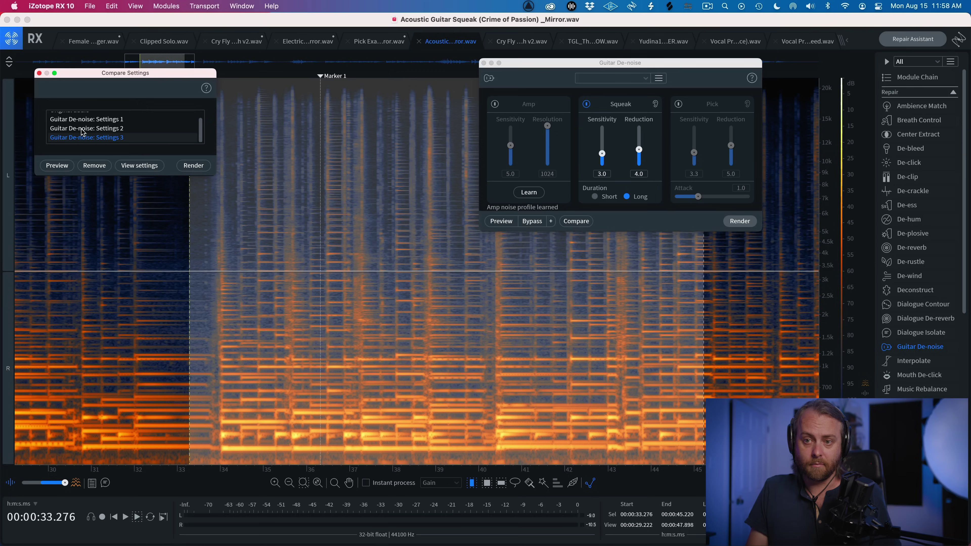
Render Guitar De-noise Settings 3 on the selection, and play the selection in its unprocessed and processed states
click(194, 166)
click(206, 174)
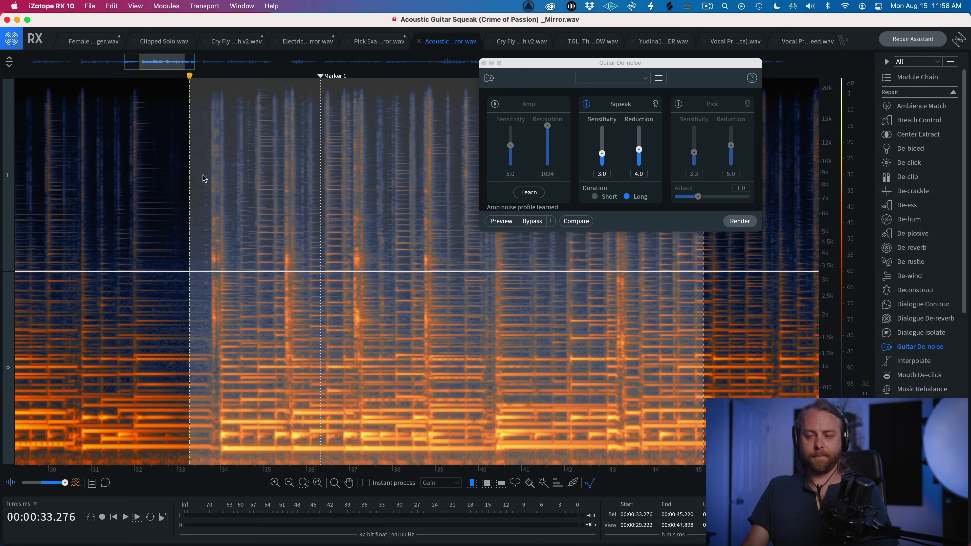
key(space)
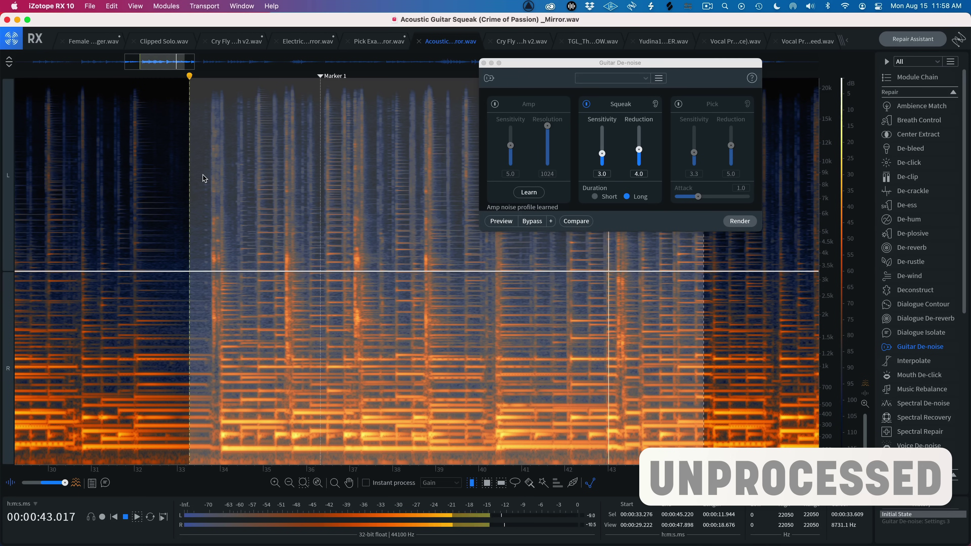
key(space)
key(super+shift+z)
key(space)
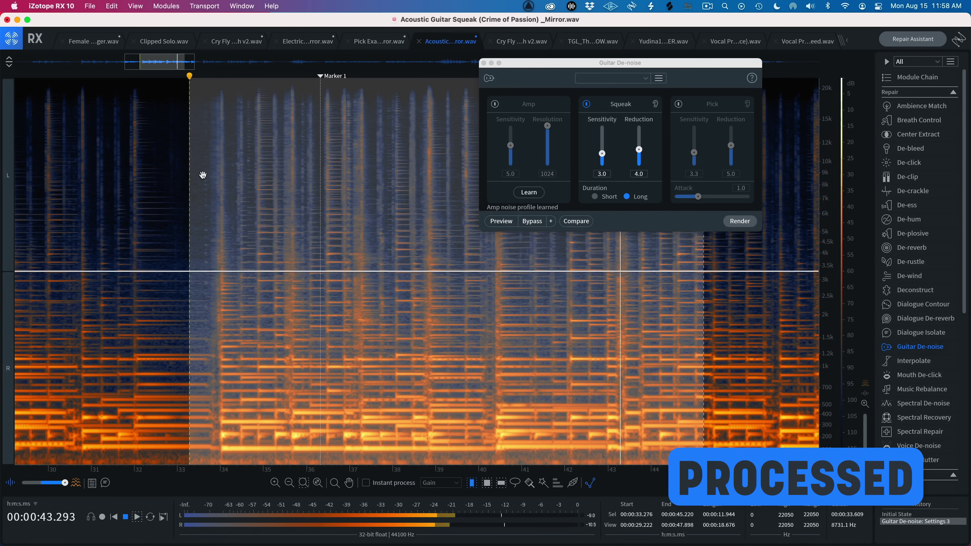
key(space)
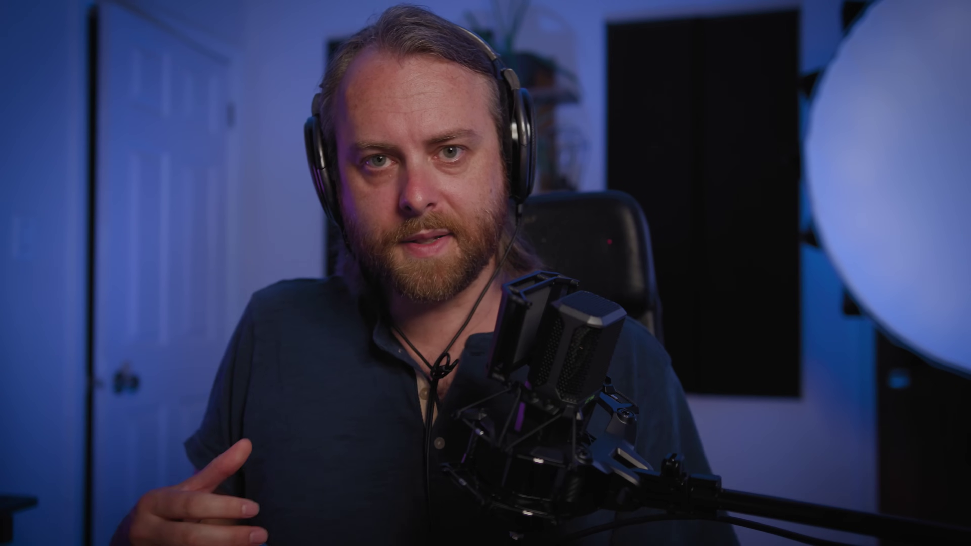
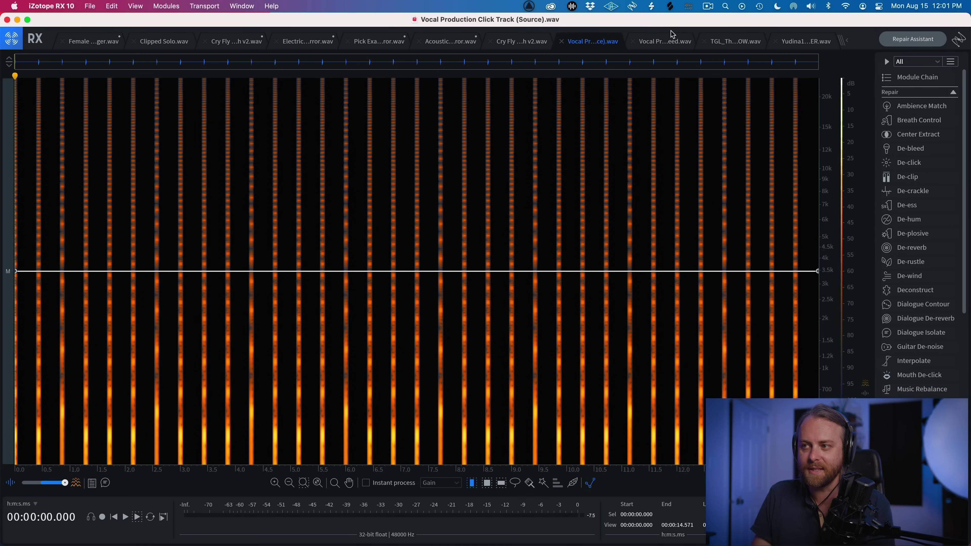
Listen to Vocal Production_Active Bleed.wav and to Vocal Production Click Track (Source).wav from its beginning
click(675, 42)
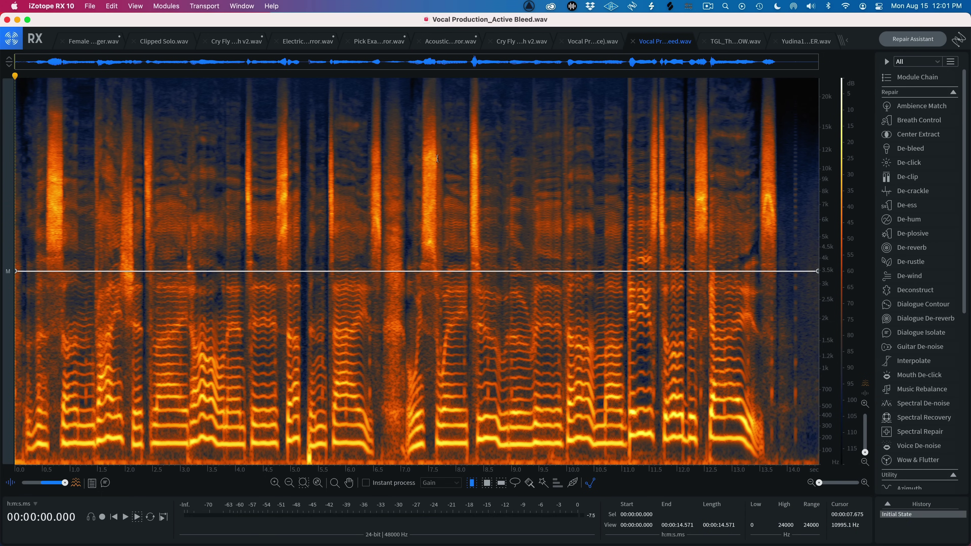
key(space)
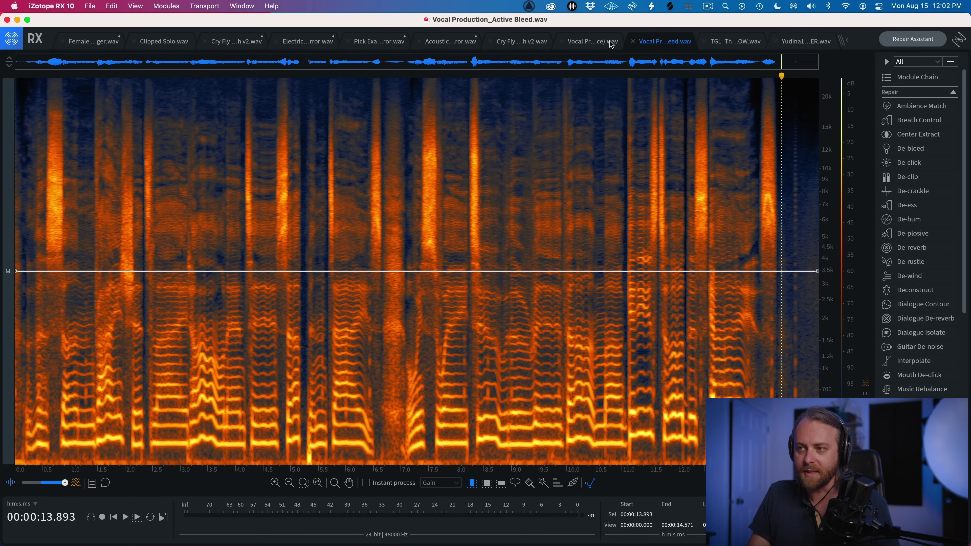
click(591, 43)
click(51, 144)
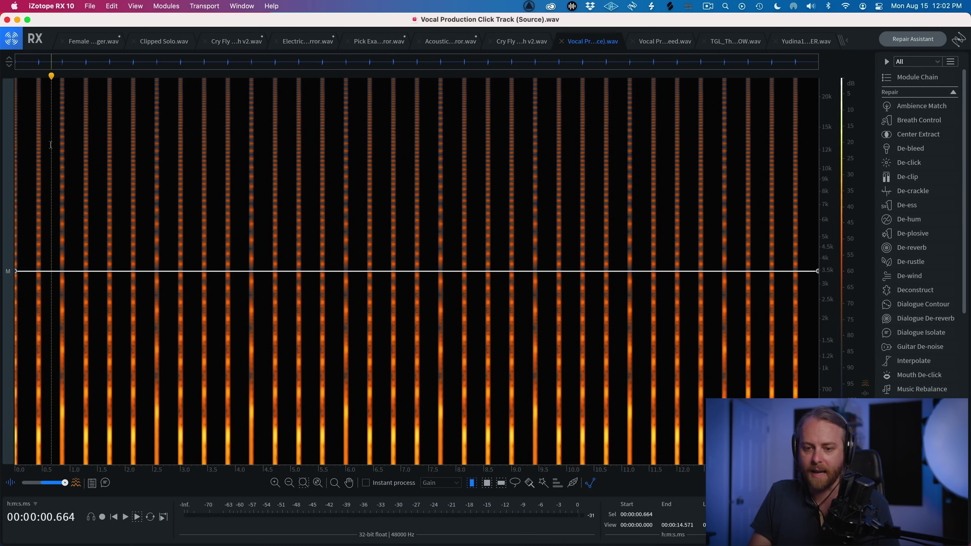
key(Home)
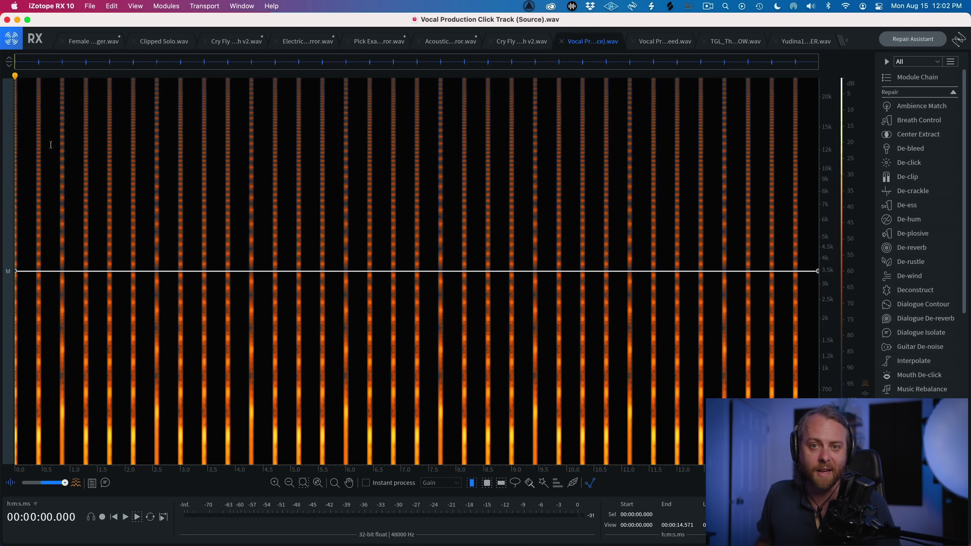
key(space)
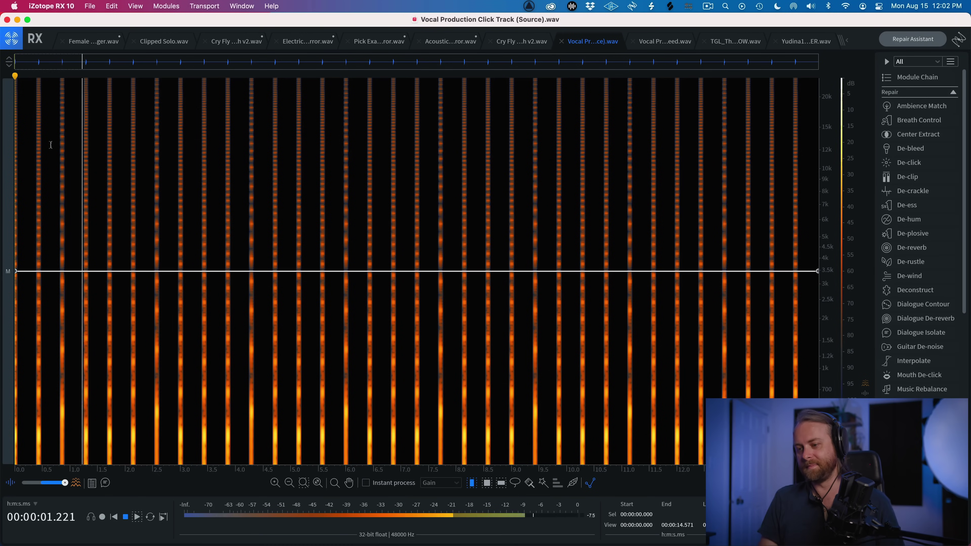
key(space)
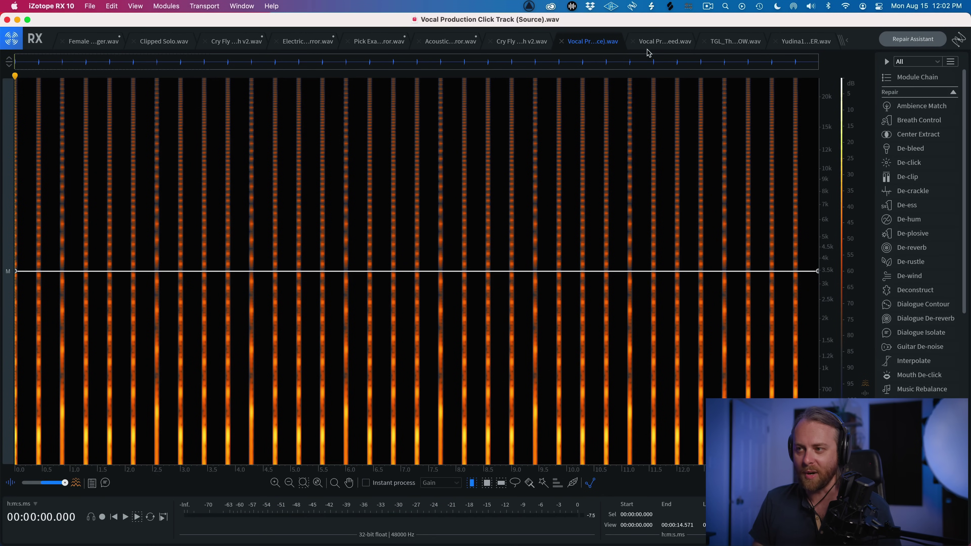
For Vocal Production_Active Bleed.wav, learn a De-bleed profile from Vocal Production Click Track (Source).wav, and show the active track in the profile display
click(654, 42)
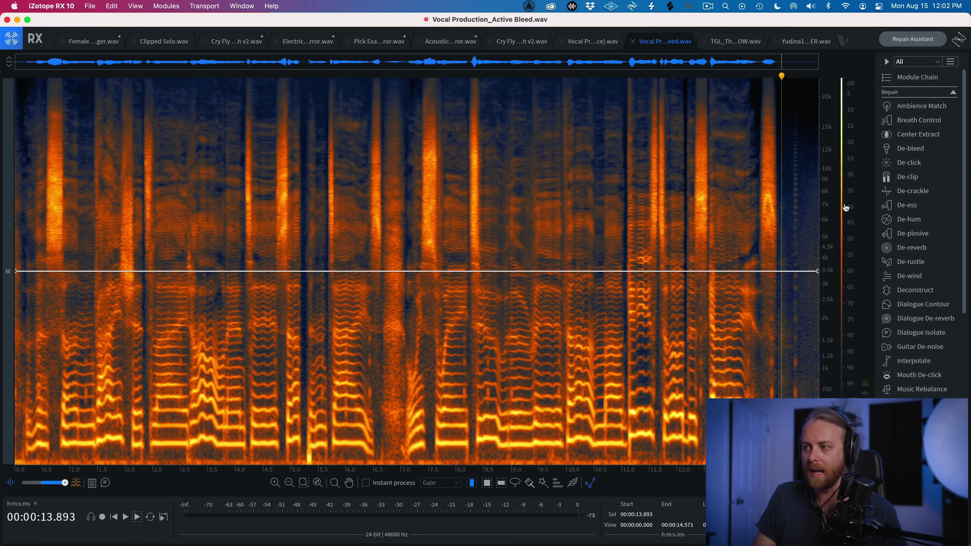
click(915, 154)
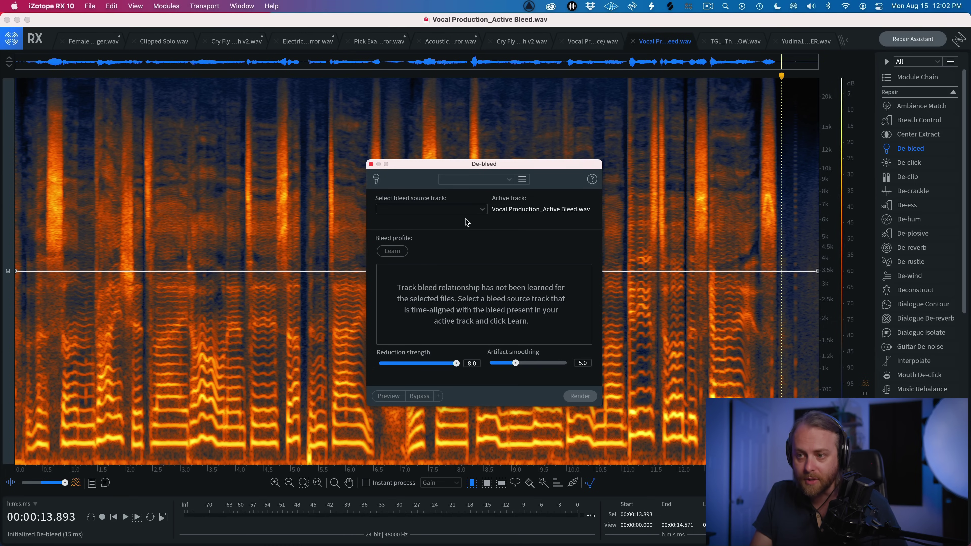
click(476, 212)
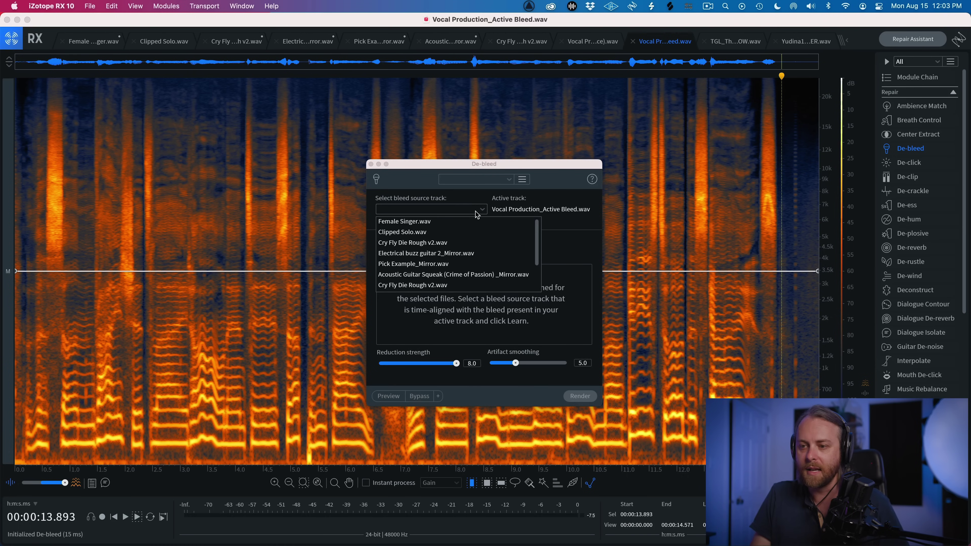
scroll(452, 266, down, 3)
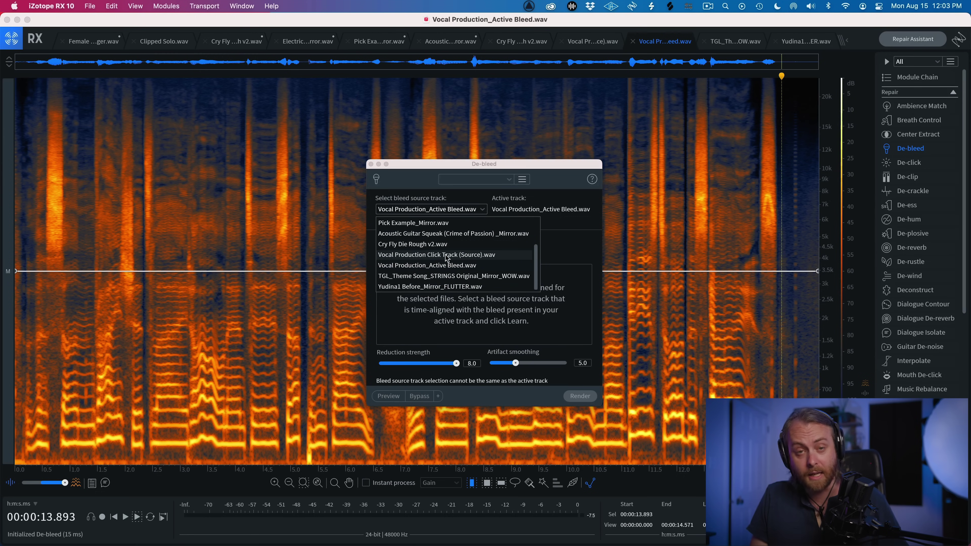
click(455, 255)
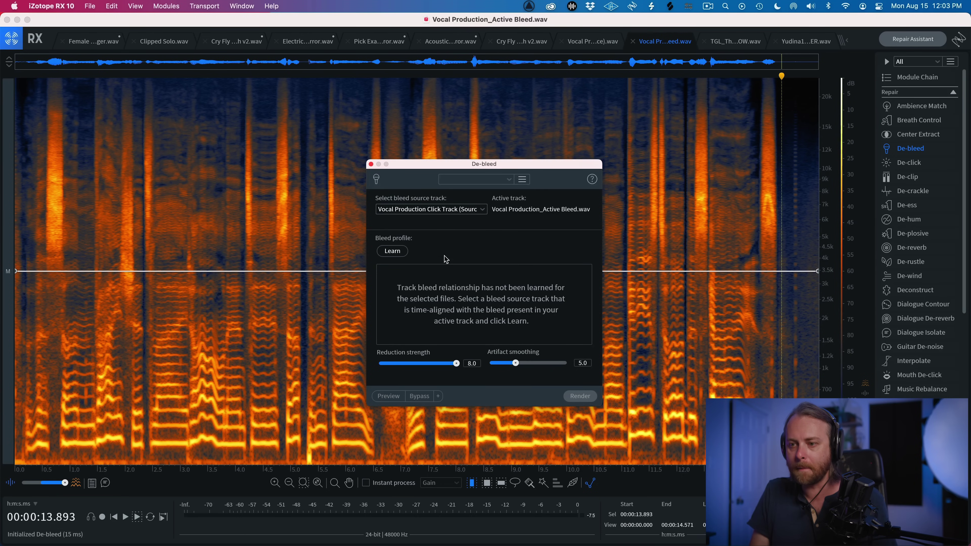
click(394, 252)
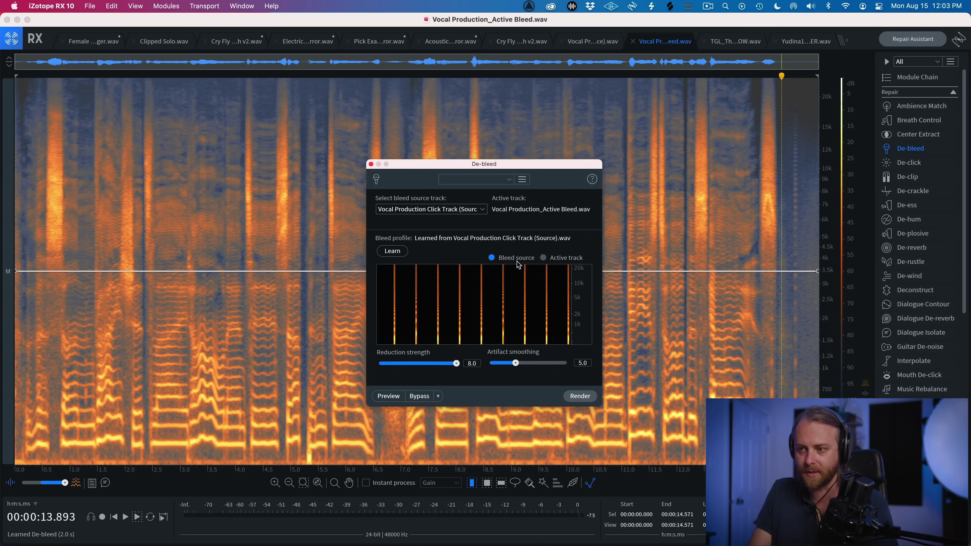
click(565, 258)
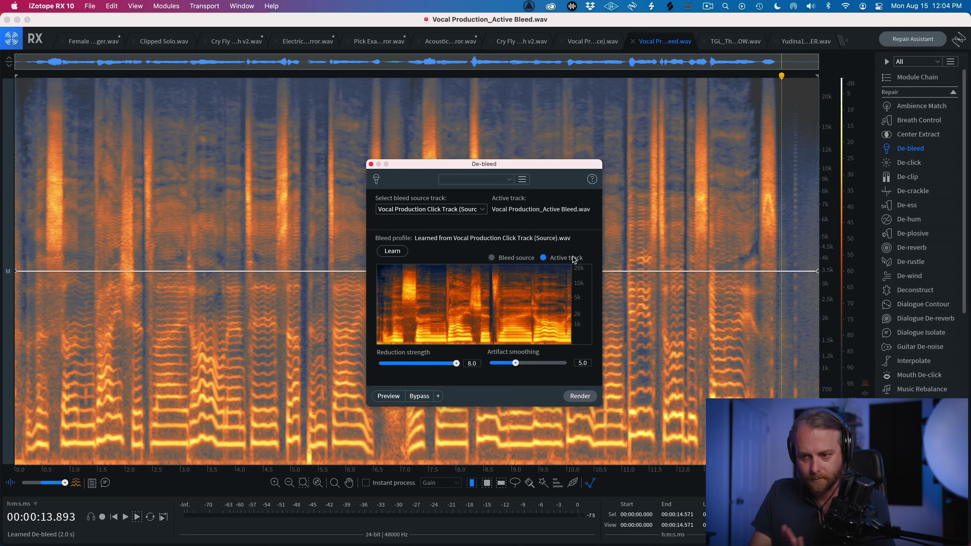
Render De-bleed with Reduction strength 1.0, and undo and redo the render to compare the spectrogram before and after
alt+click(456, 363)
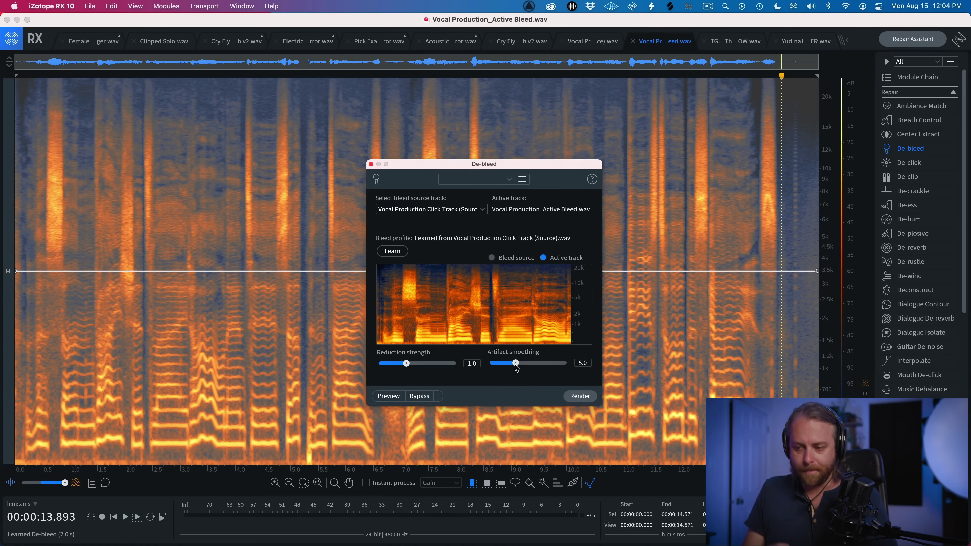
click(580, 397)
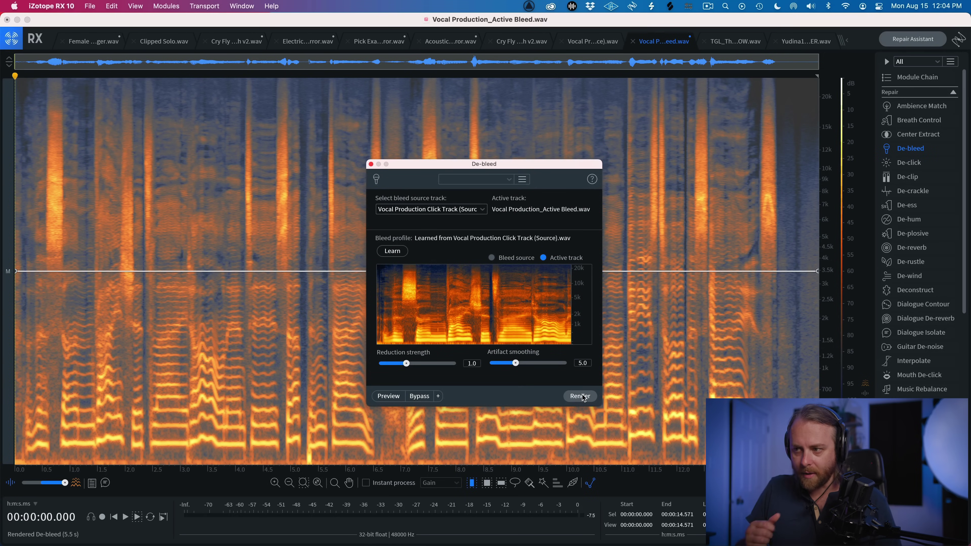
key(super+z)
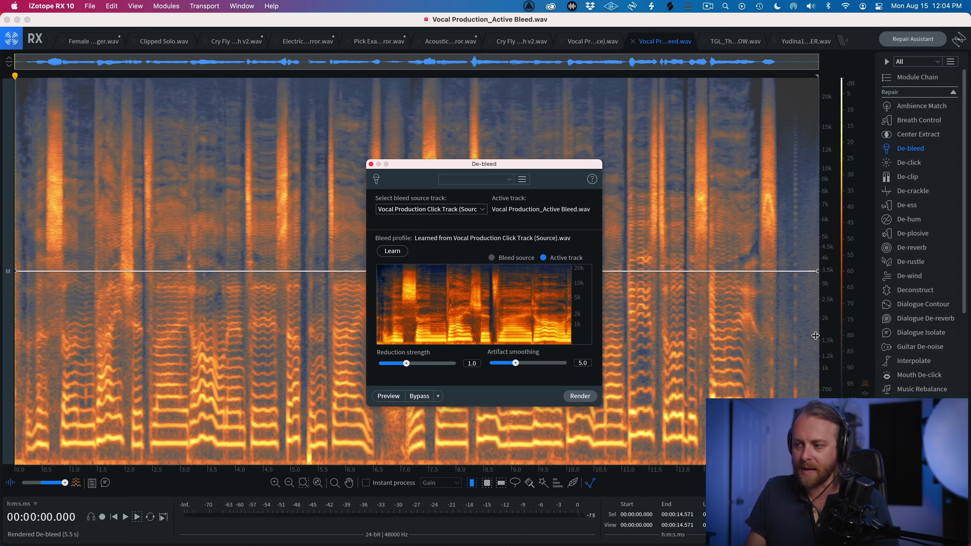
key(super+shift+z)
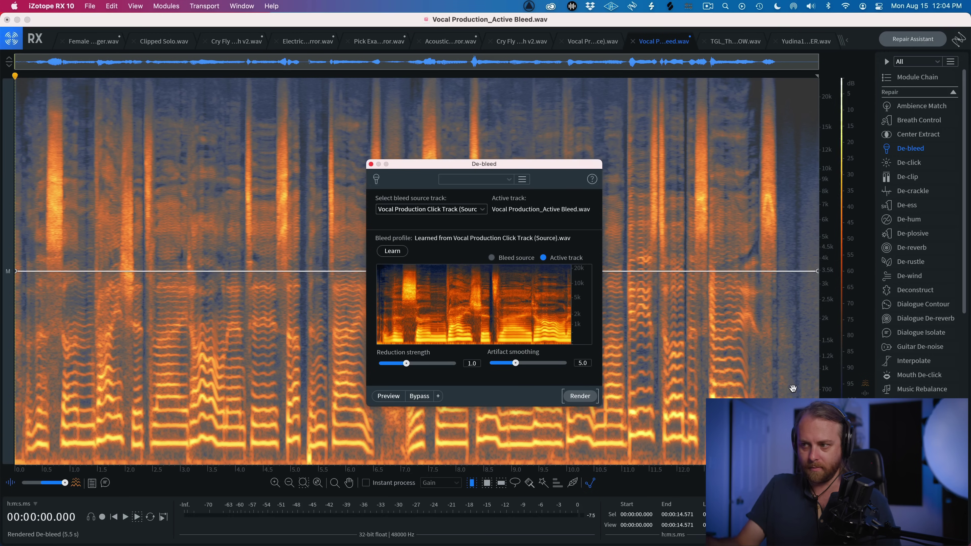
Undo the De-bleed render to play the unprocessed vocal, and redo it to play the processed vocal
key(super+z)
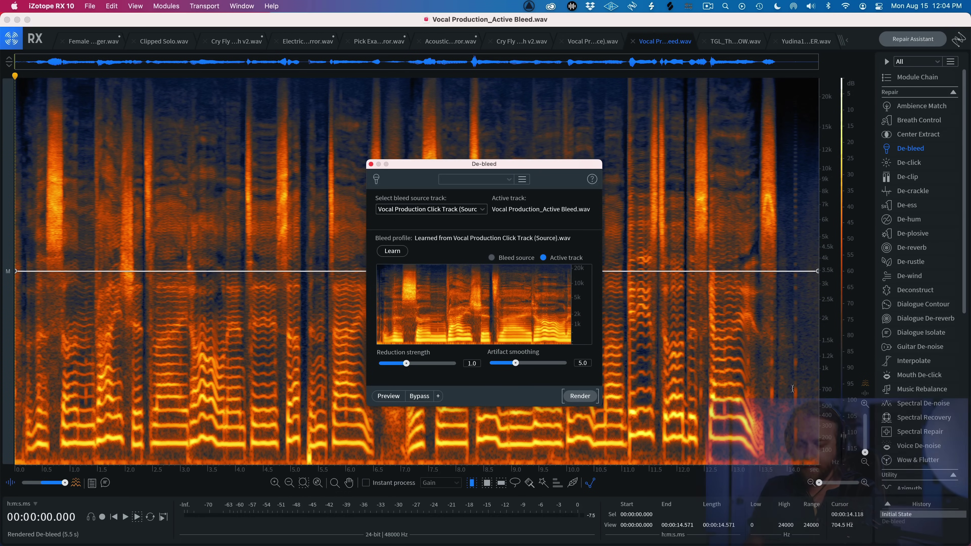
key(space)
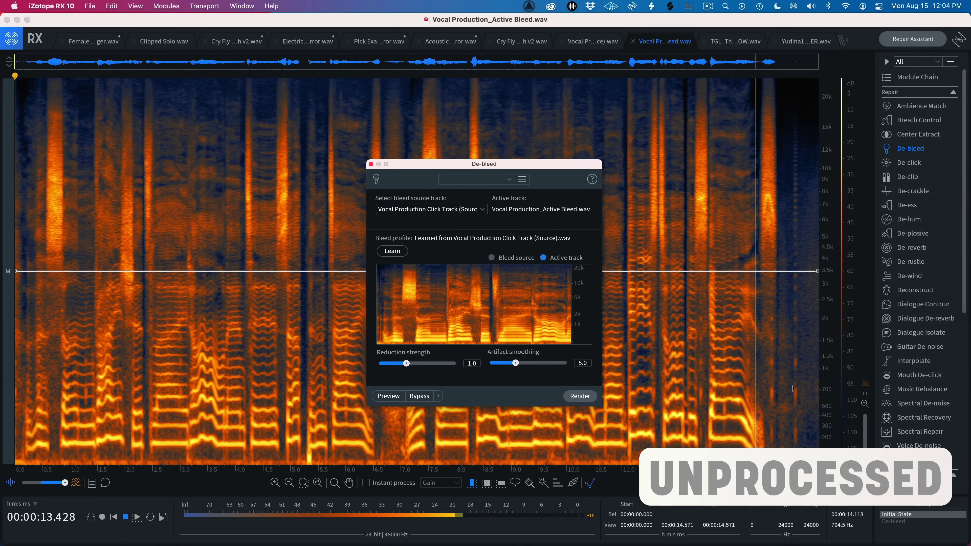
key(super+shift+z)
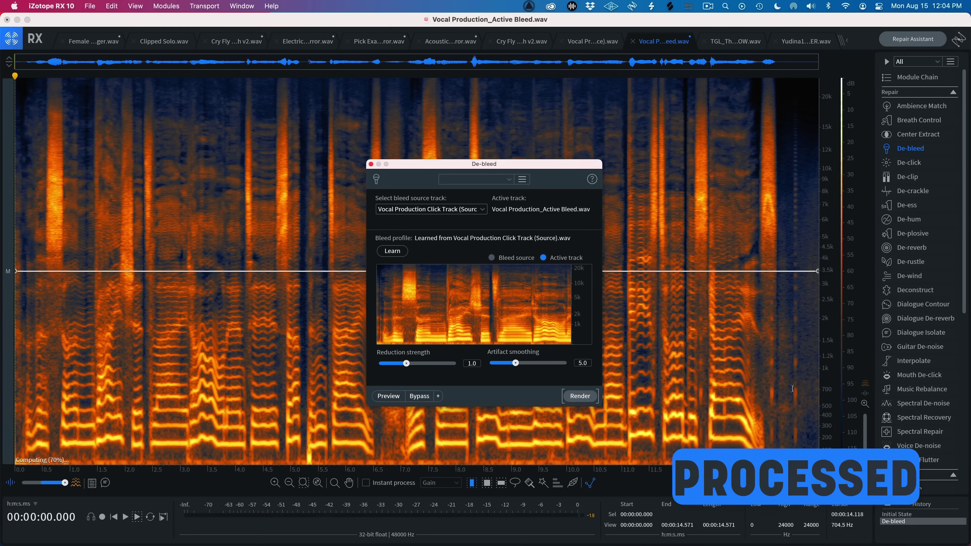
key(space)
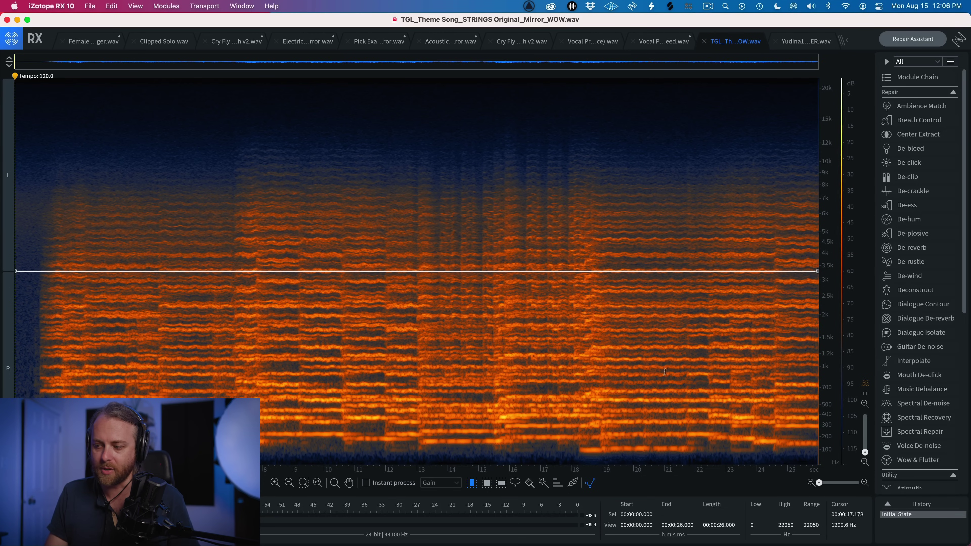
Open Wow & Flutter for TGL_Theme Song_STRINGS Original_Mirror_WOW.wav, and play the strings from the beginning
click(916, 460)
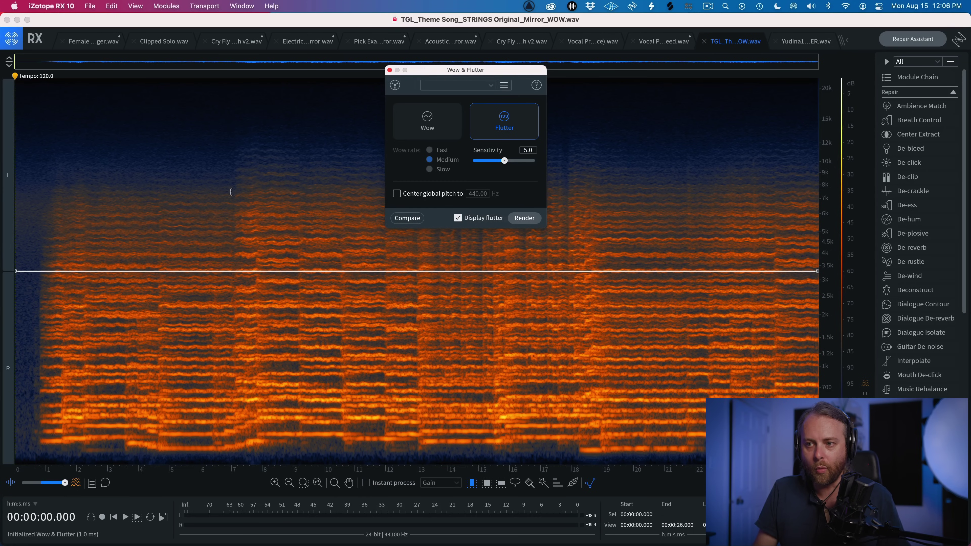
click(146, 222)
key(Home)
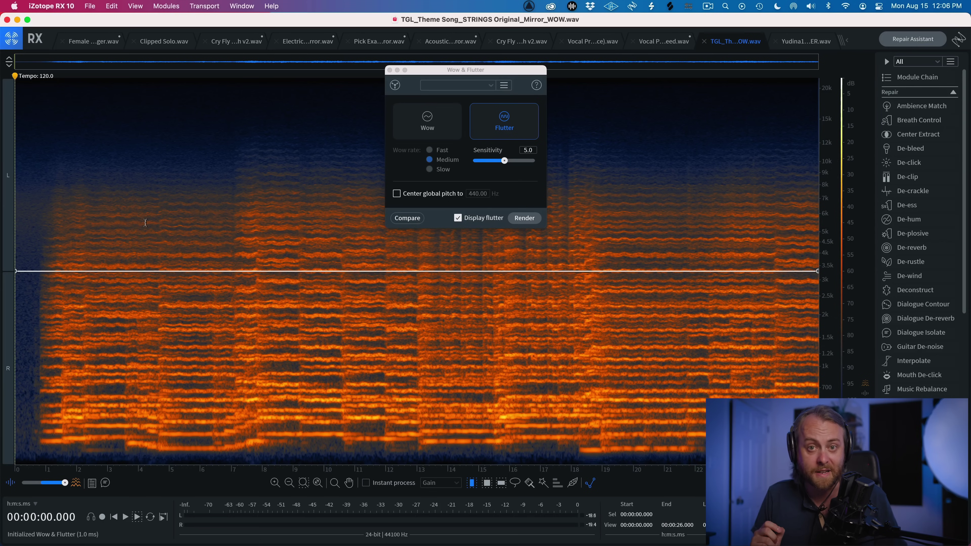
key(space)
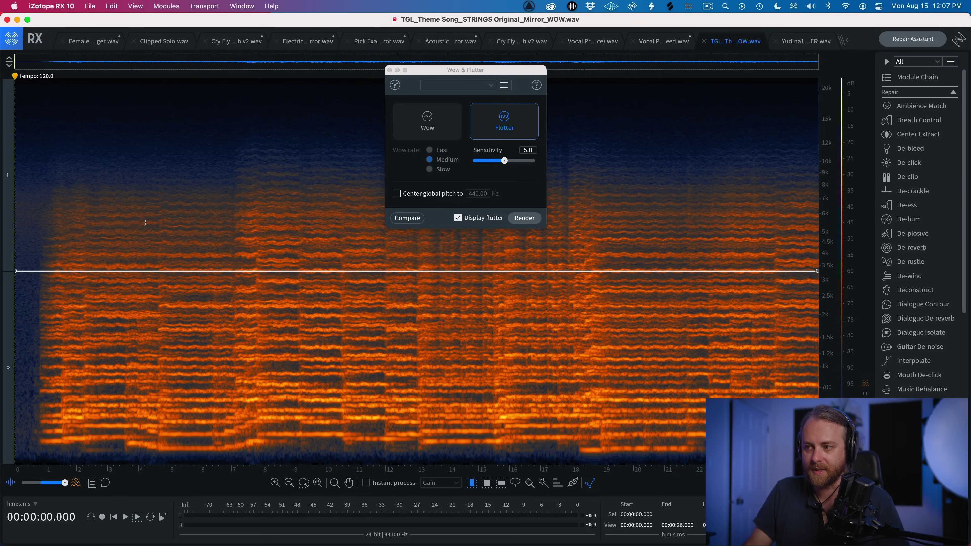
View the strings as a waveform and again as a spectrogram, and render Wow at Medium rate with Sensitivity 5.0 and Display wow off
drag(65, 485, 21, 485)
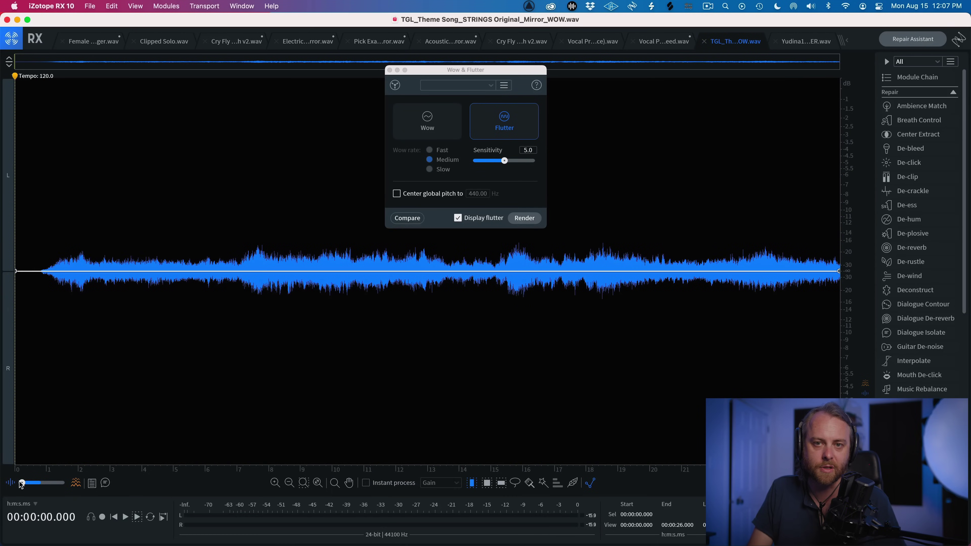
drag(21, 485, 71, 486)
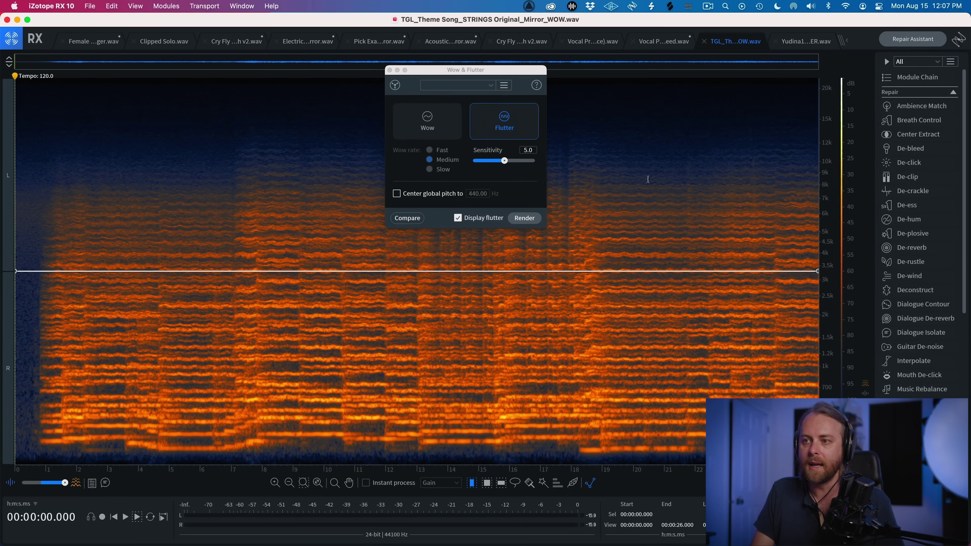
click(441, 130)
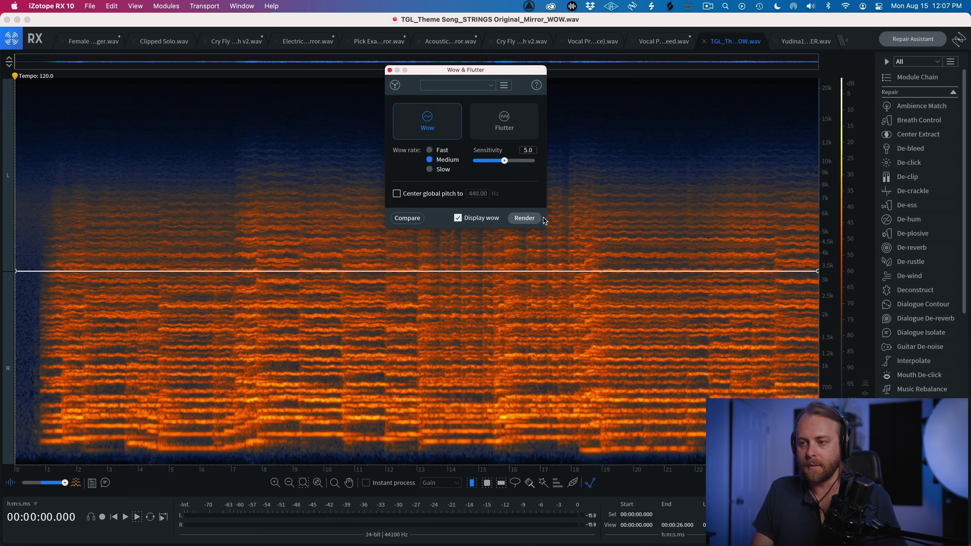
click(527, 220)
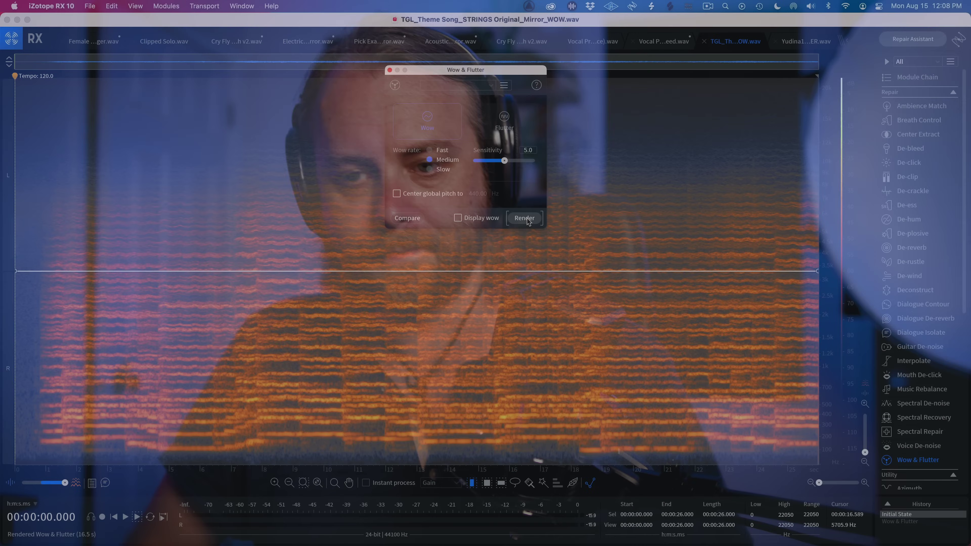
Compare the unprocessed and processed strings by playing them and by undoing and redoing the Wow render
key(space)
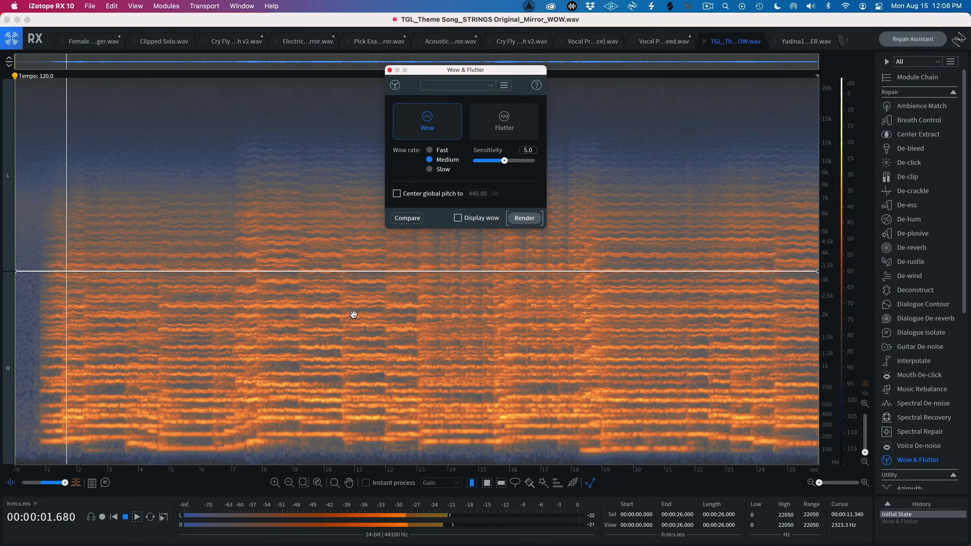
click(353, 315)
key(super+z)
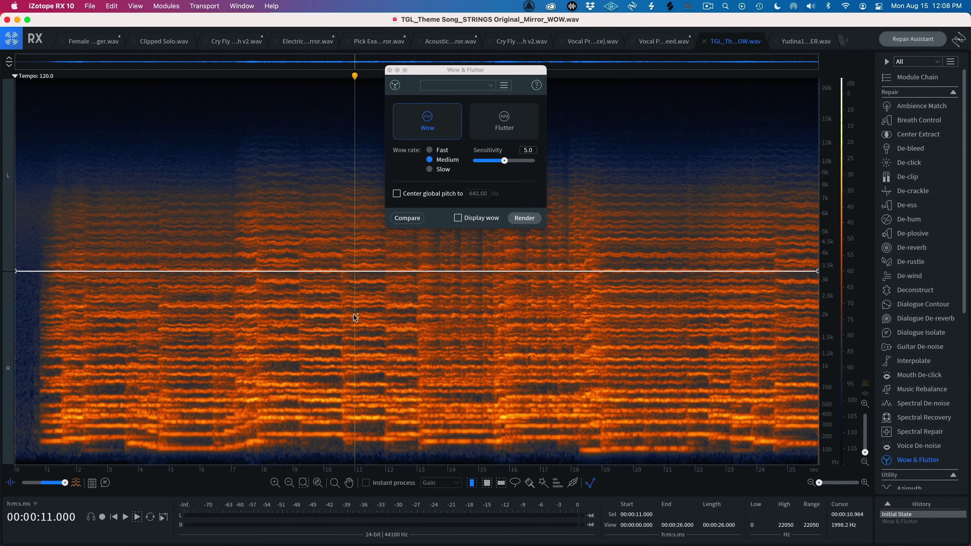
key(super+shift+z)
key(space)
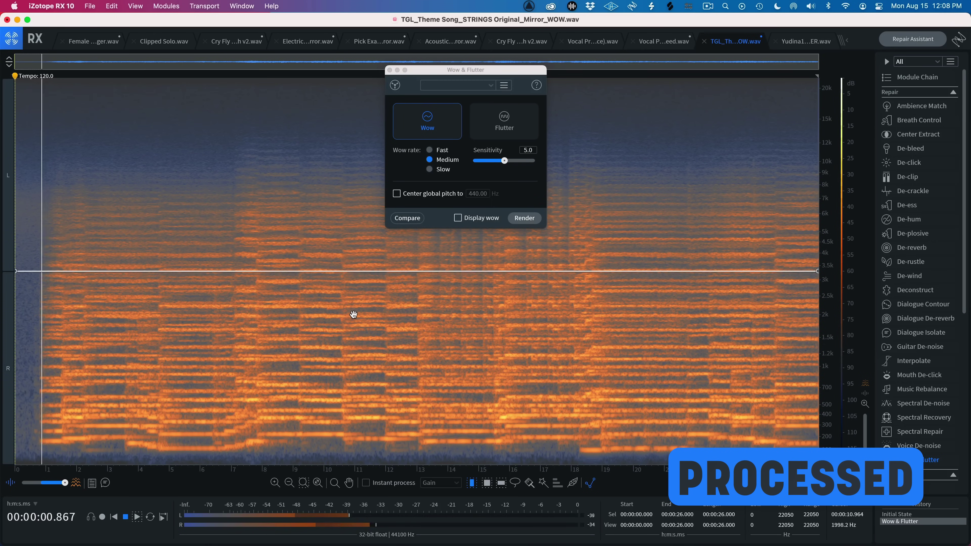
key(super+d)
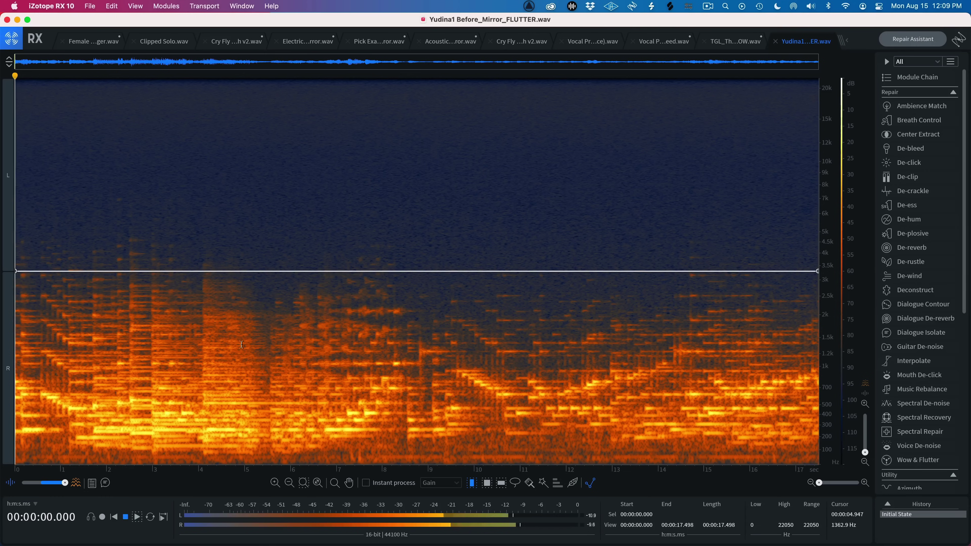
Listen to Yudina1 Before_Mirror_FLUTTER.wav from the beginning and again from about 3.4 seconds
key(space)
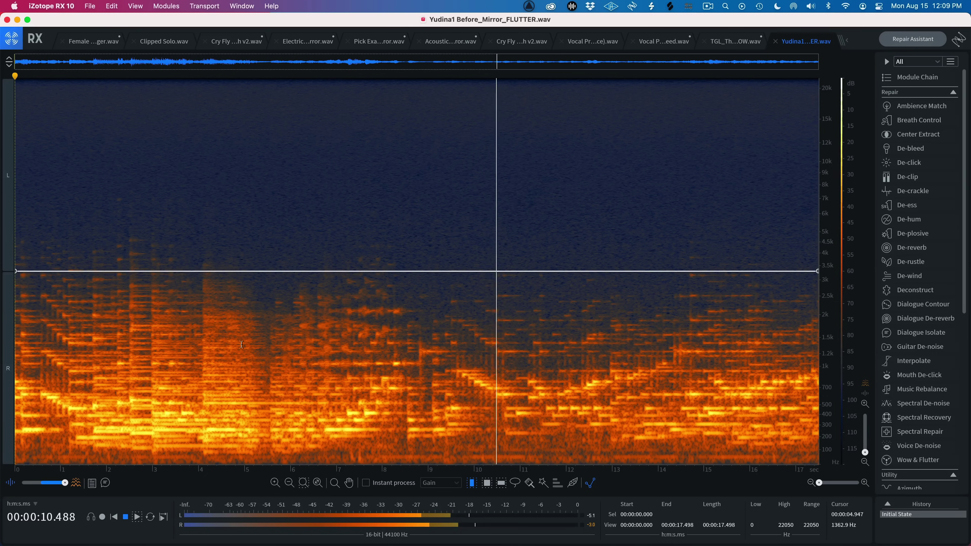
key(space)
drag(262, 353, 482, 352)
click(172, 345)
key(space)
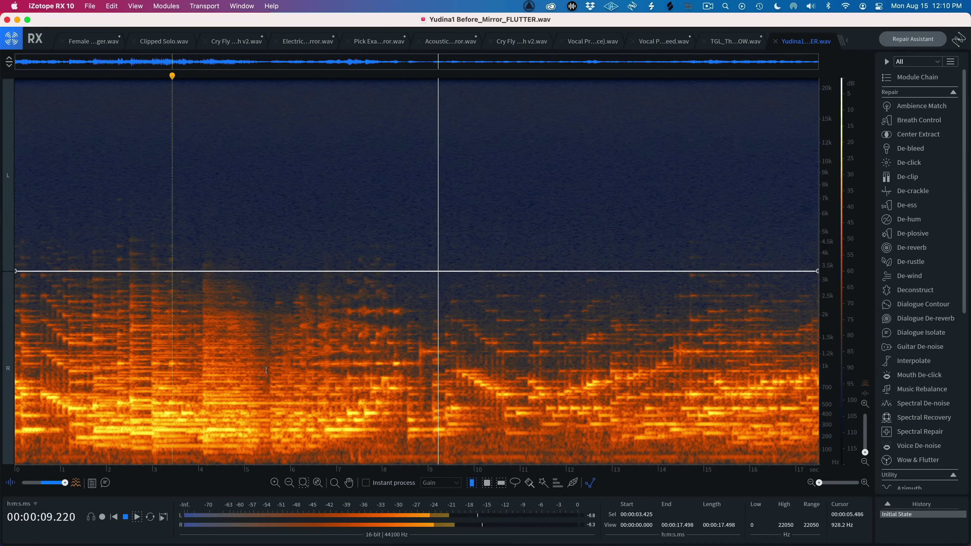
key(space)
Select the passage from about 5.2 to 10 seconds and render Flutter on it with Sensitivity 5.0
drag(253, 370, 473, 370)
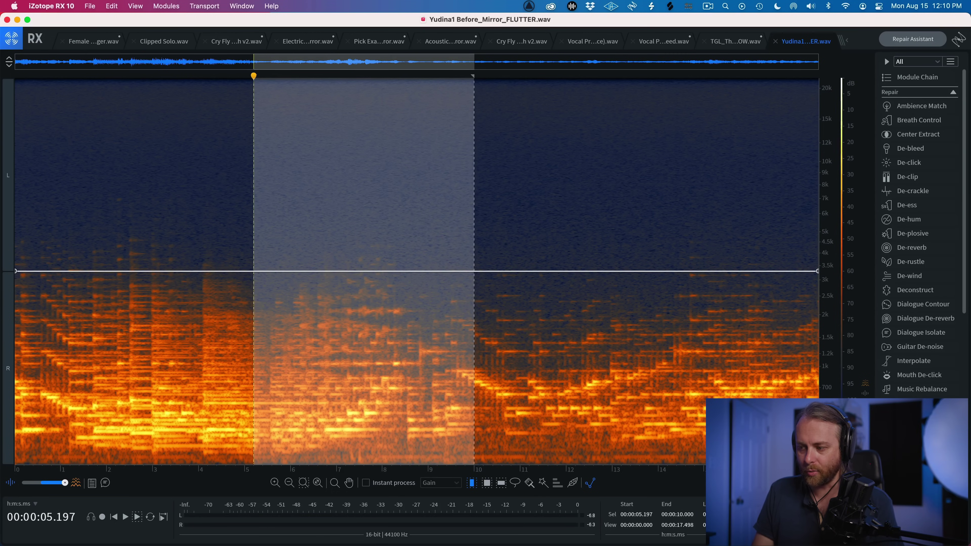
click(505, 130)
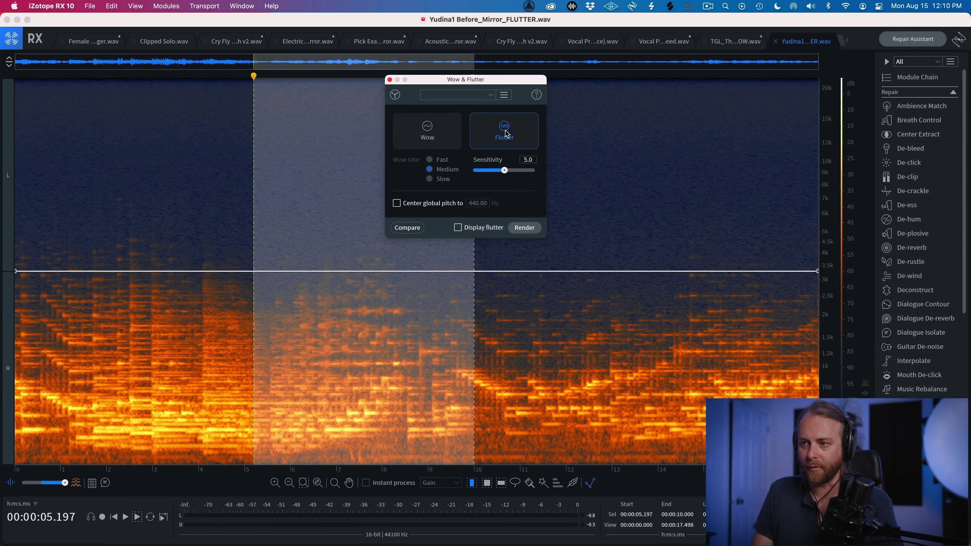
click(524, 227)
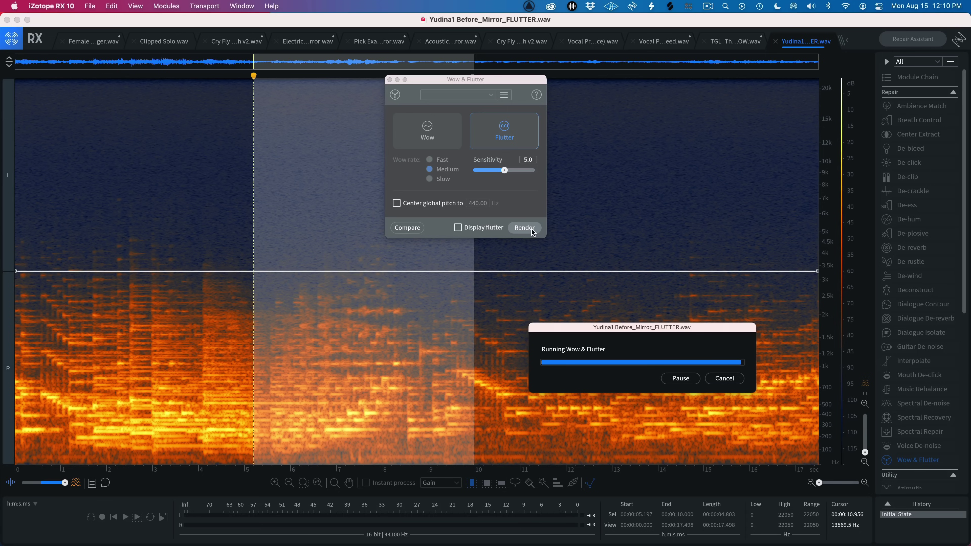
Play the recording from 3 seconds without the Flutter render, and redo the render to play the processed version
click(153, 328)
key(space)
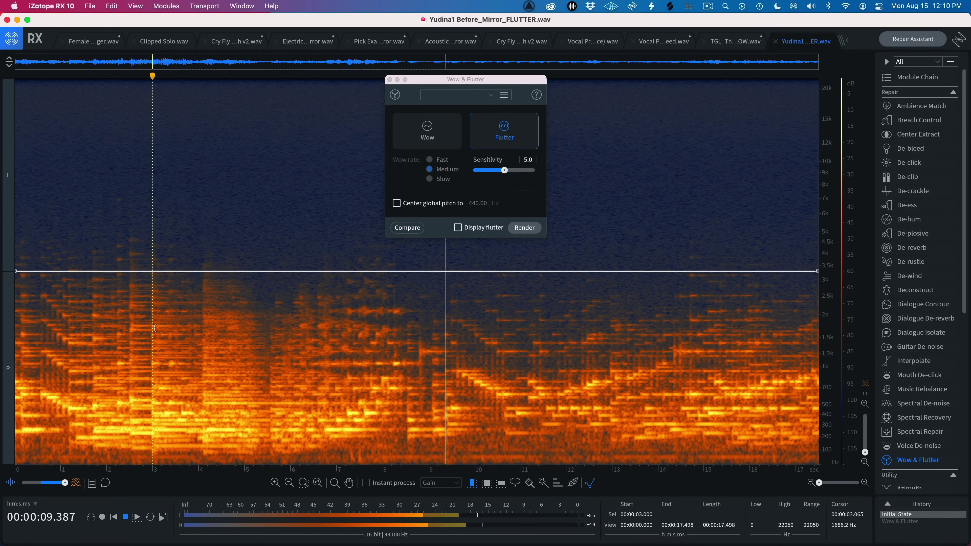
key(super+shift+z)
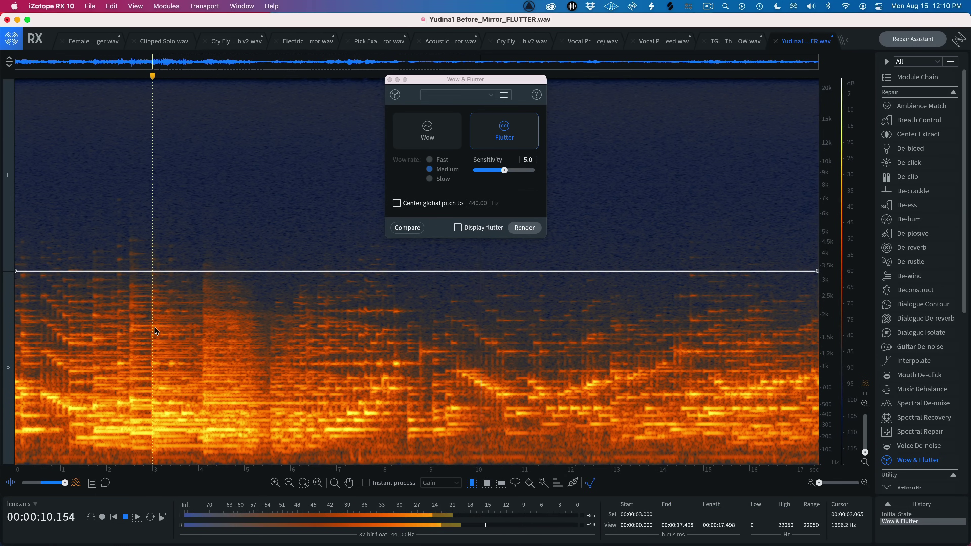
key(space)
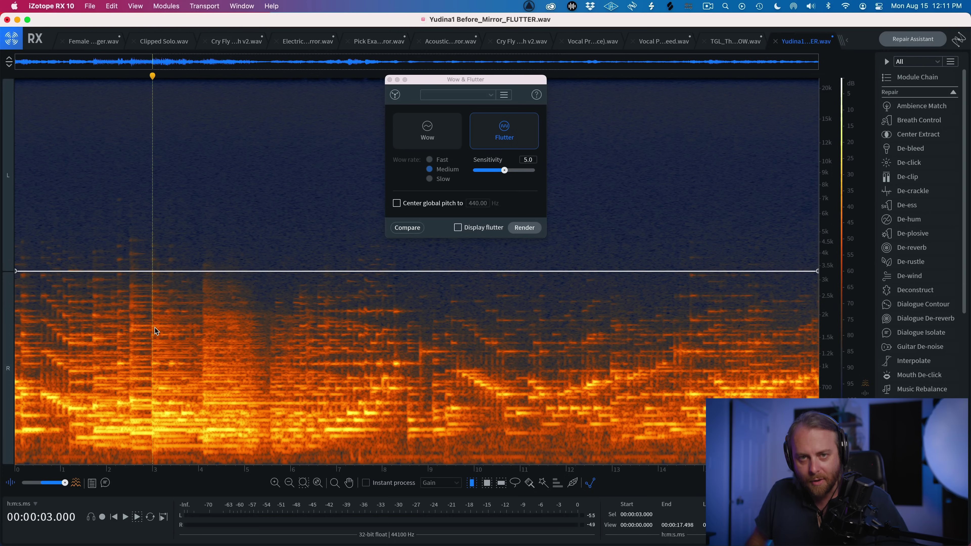